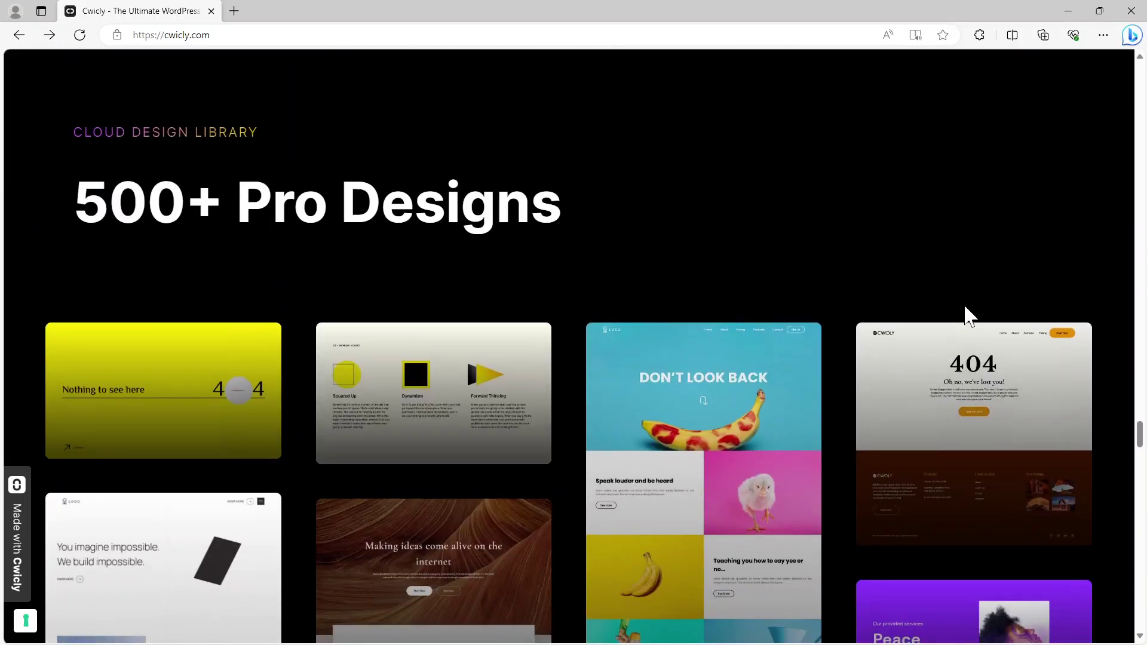
Step: Look through the Cwicly homepage from the design library and feature list through the pricing plans and FAQ to the footer
scroll(962, 304, "down", 5)
scroll(964, 308, "down", 10)
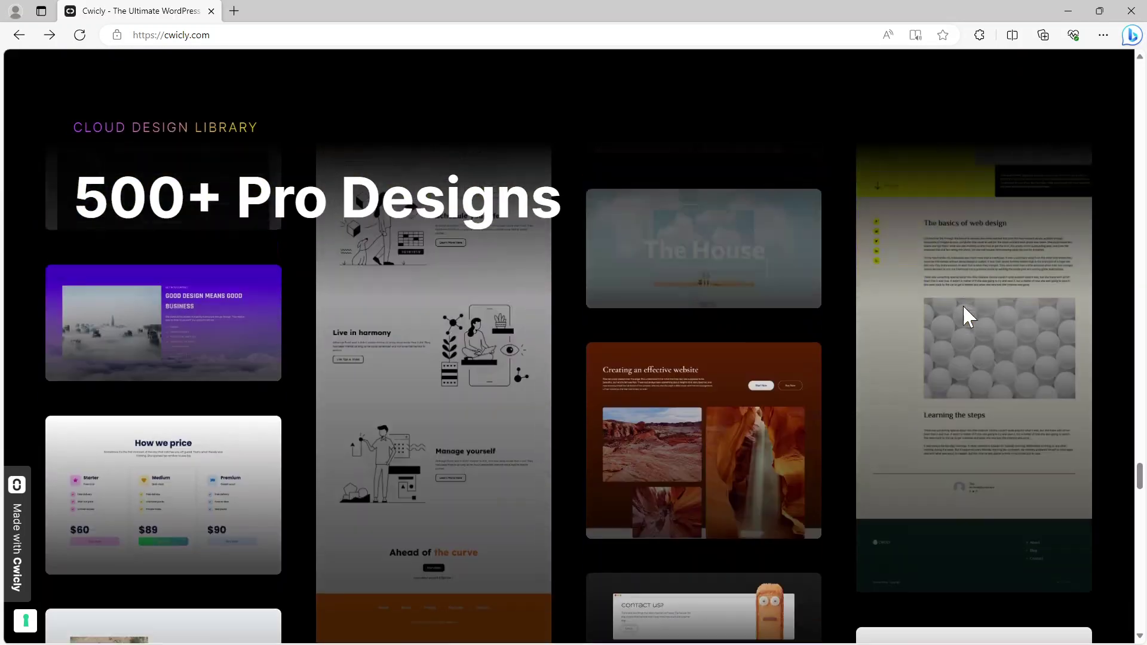
scroll(967, 319, "down", 10)
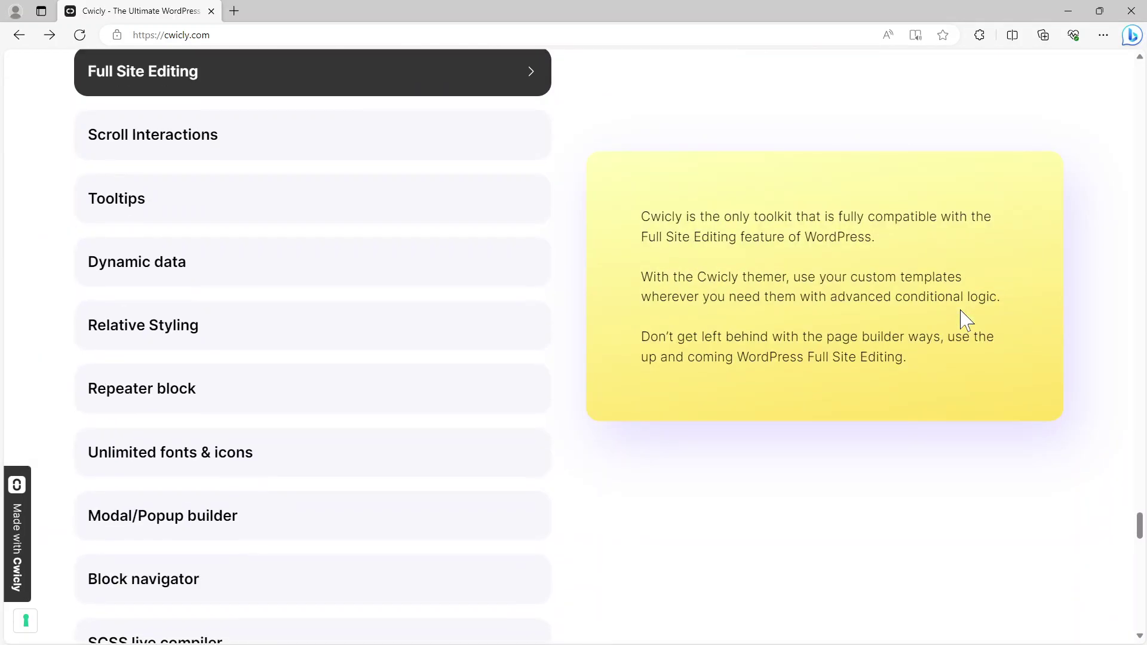
scroll(966, 321, "down", 12)
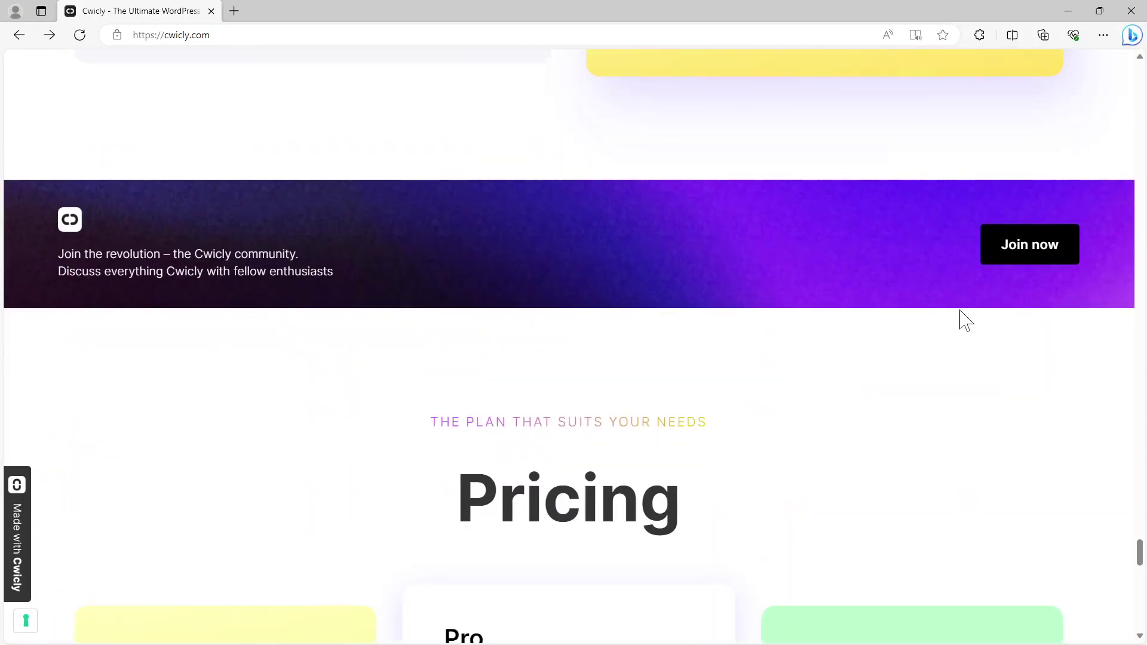
scroll(965, 320, "down", 5)
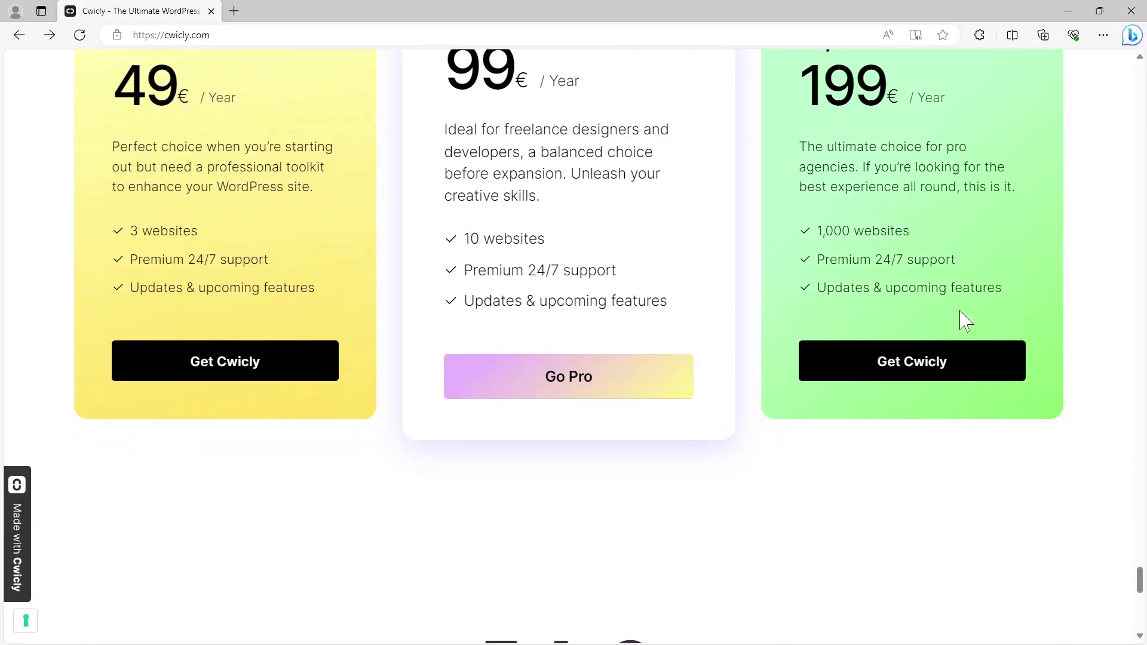
scroll(962, 318, "up", 5)
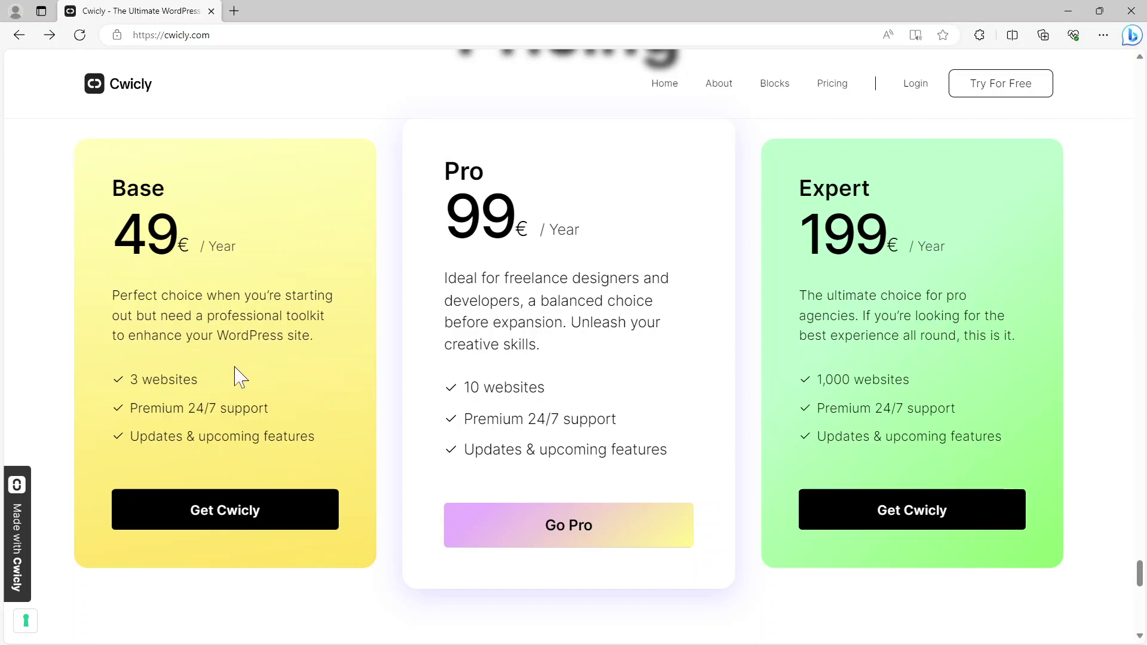
scroll(258, 356, "down", 3)
scroll(256, 349, "down", 12)
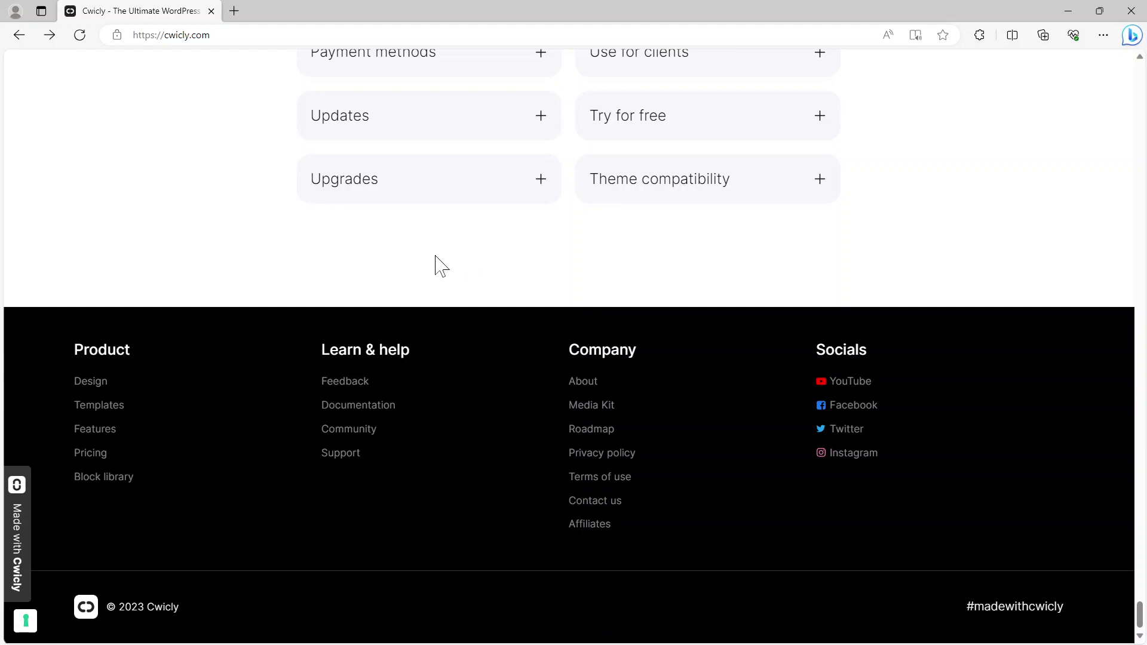
Step: Open the Cwicly documentation, browse its list of blocks and open the Menu block page
left_click(370, 409)
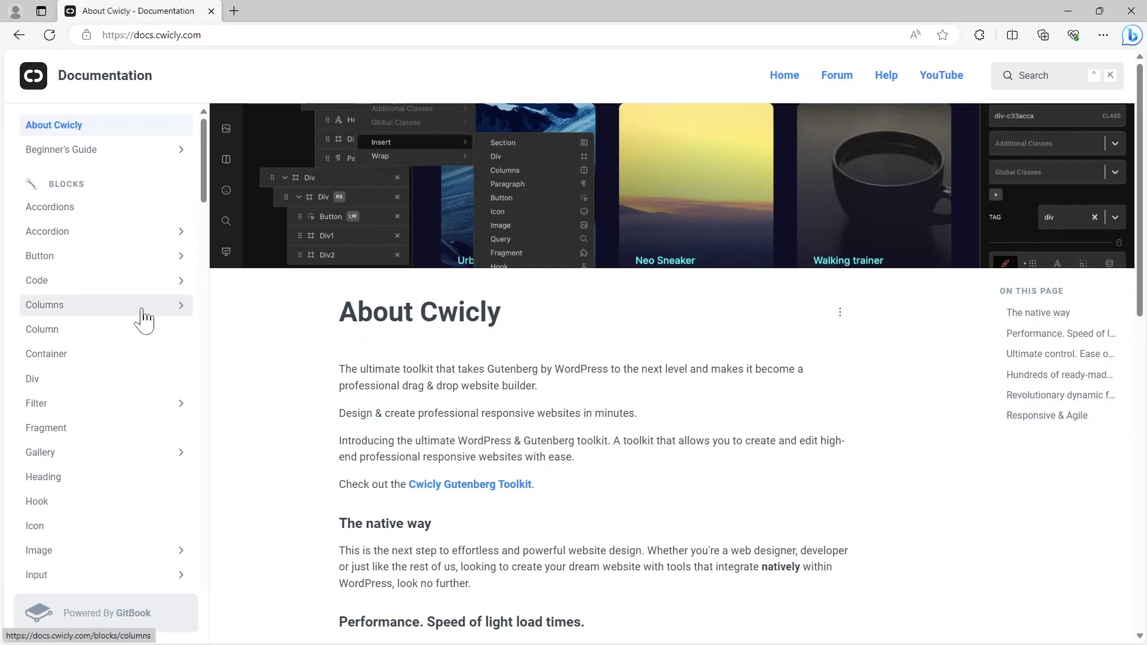
scroll(144, 321, "down", 1)
scroll(144, 321, "down", 3)
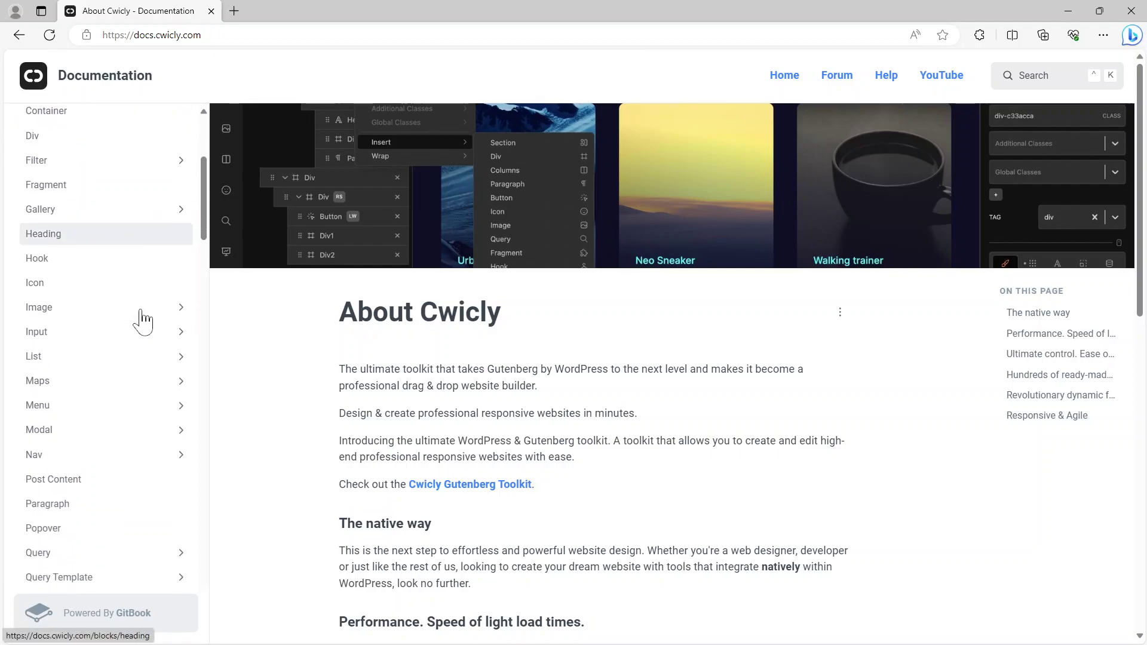
scroll(144, 321, "down", 4)
scroll(144, 321, "up", 2)
scroll(143, 321, "up", 3)
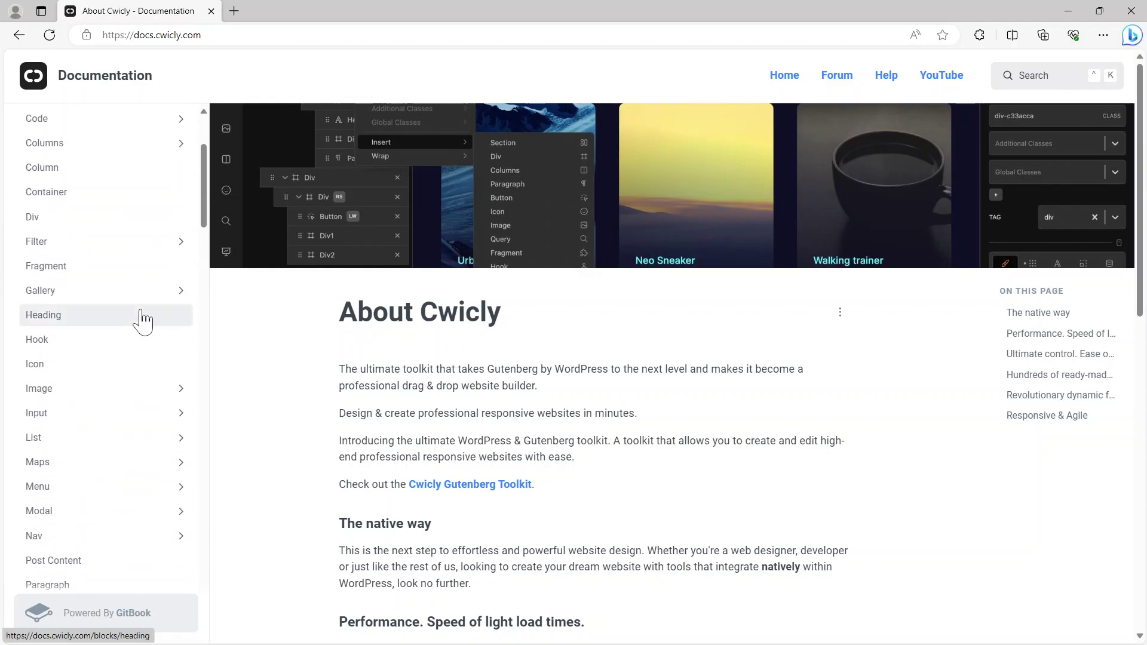
scroll(143, 321, "up", 3)
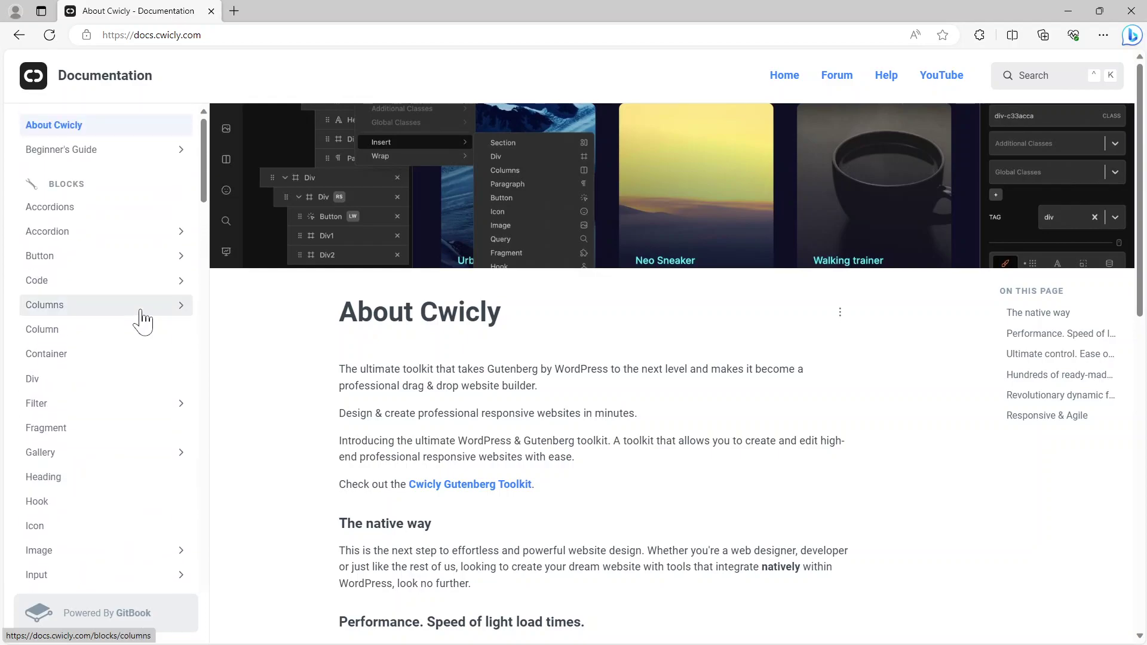
scroll(144, 321, "down", 5)
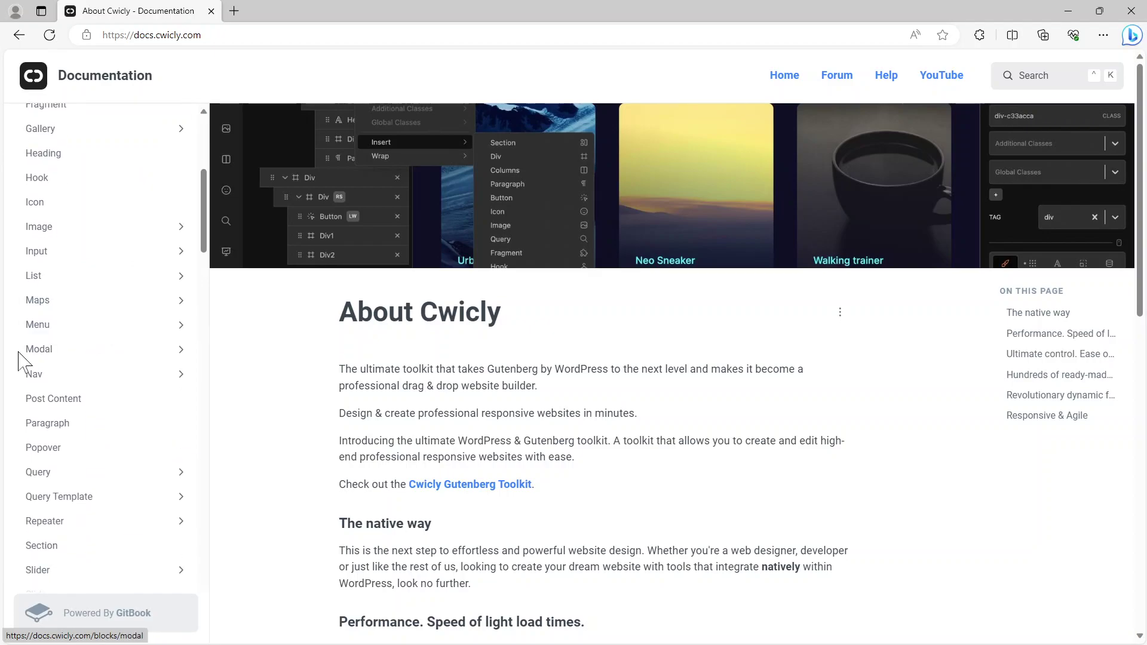
left_click(43, 330)
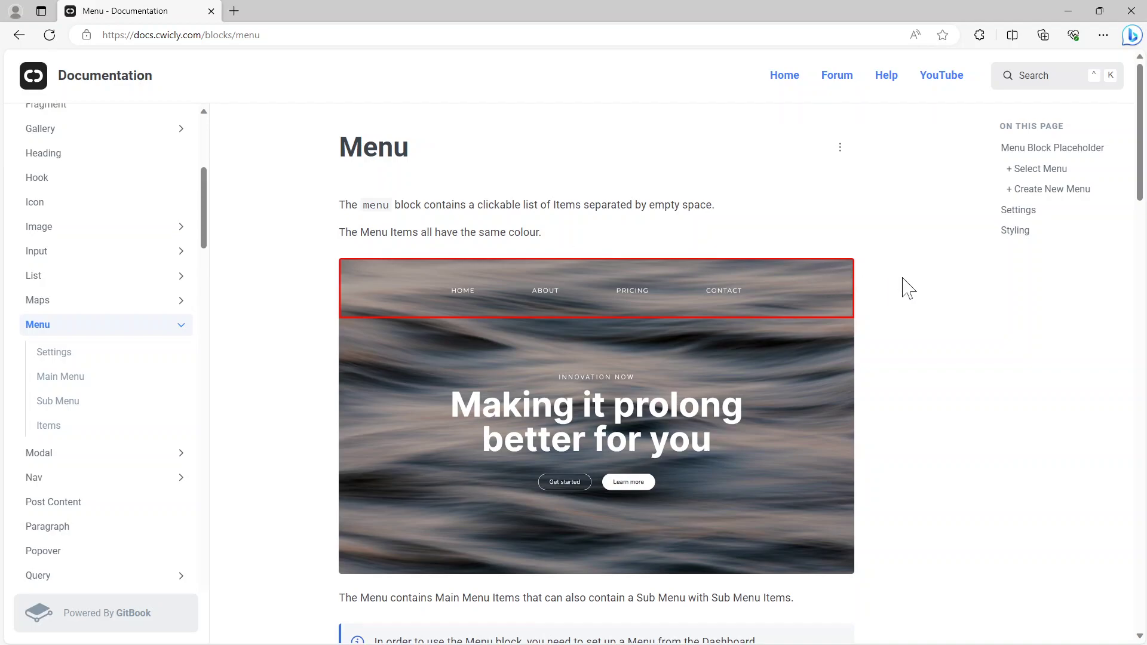
Step: Read the Menu block page and open its linked beginner's guide on setting up a menu for the global header
scroll(908, 287, "down", 5)
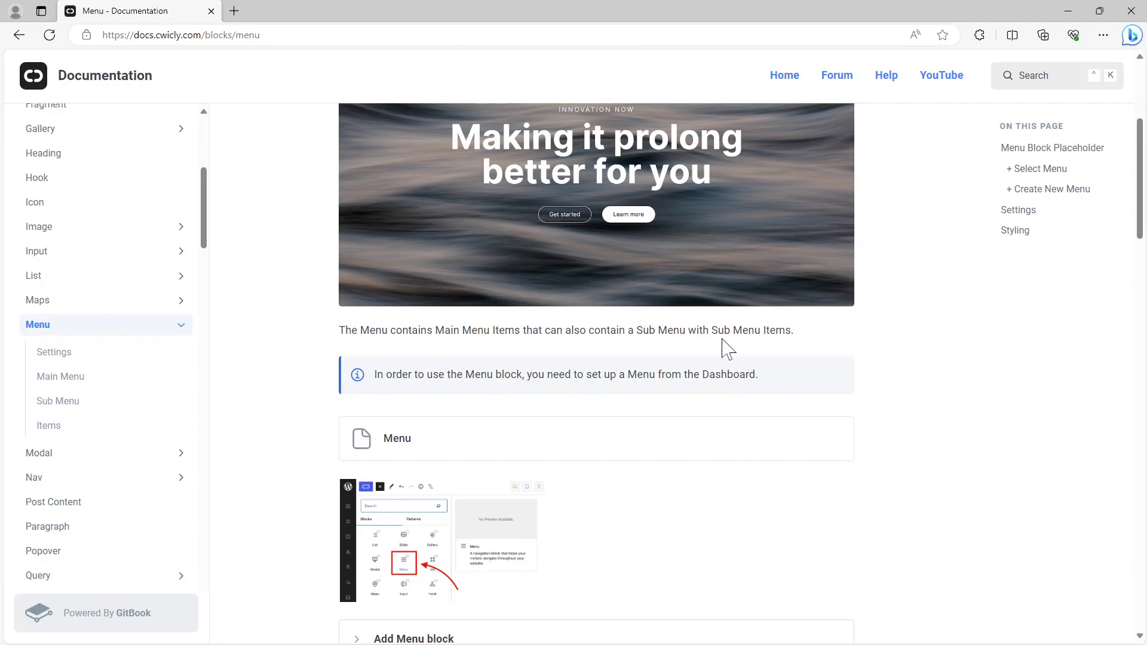
scroll(883, 351, "down", 3)
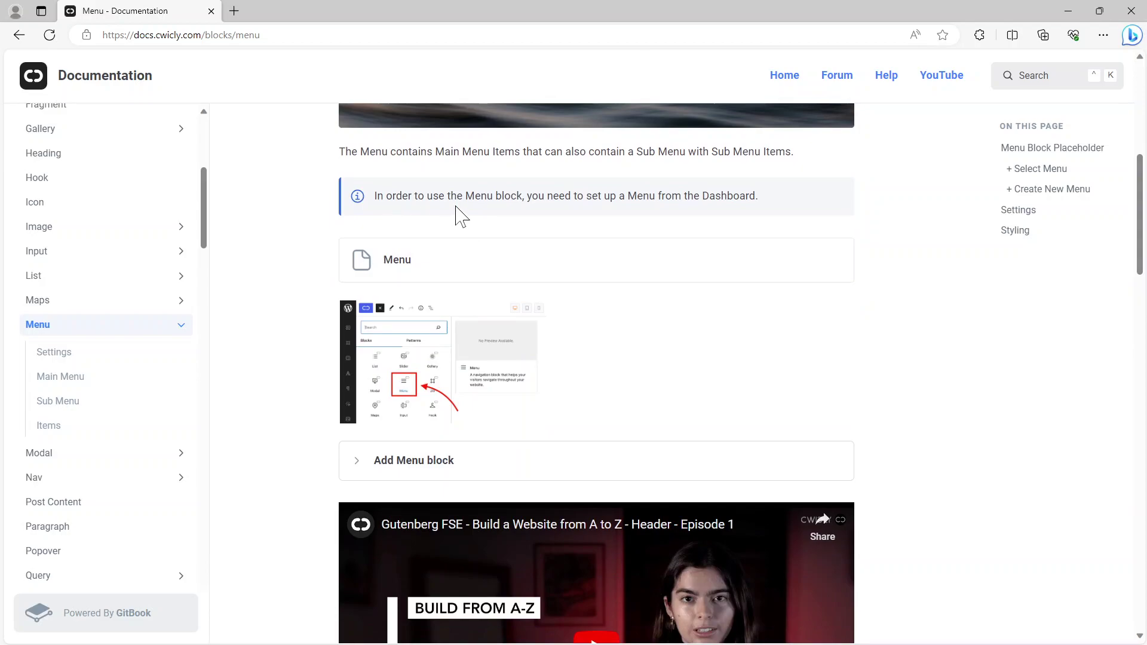
scroll(687, 244, "down", 3)
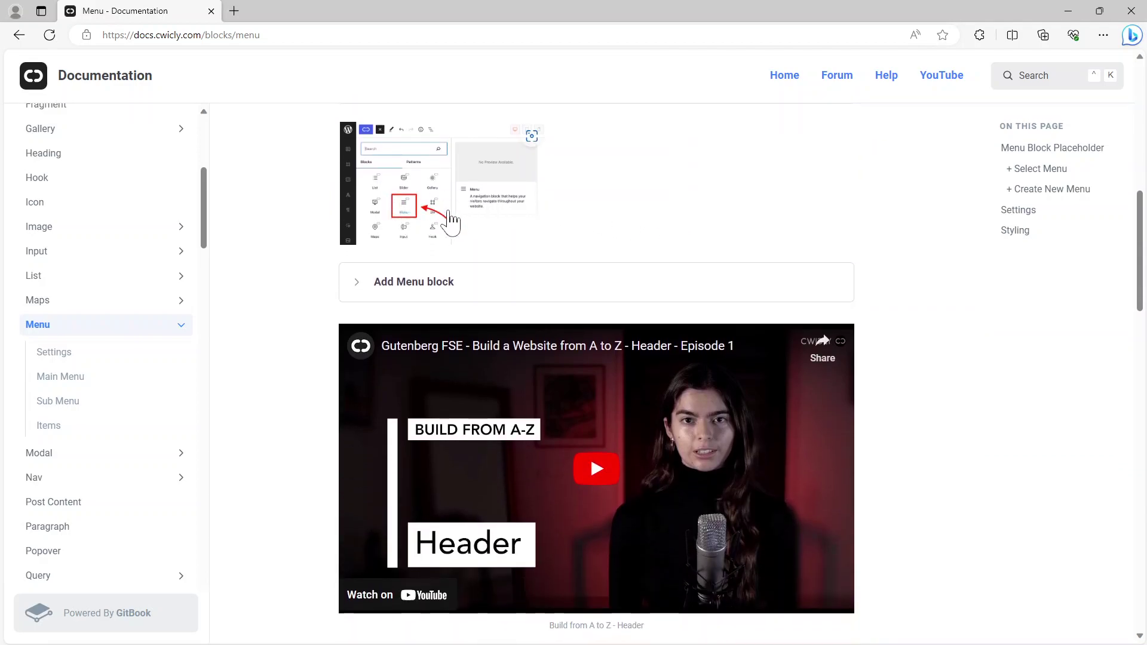
scroll(561, 212, "up", 1)
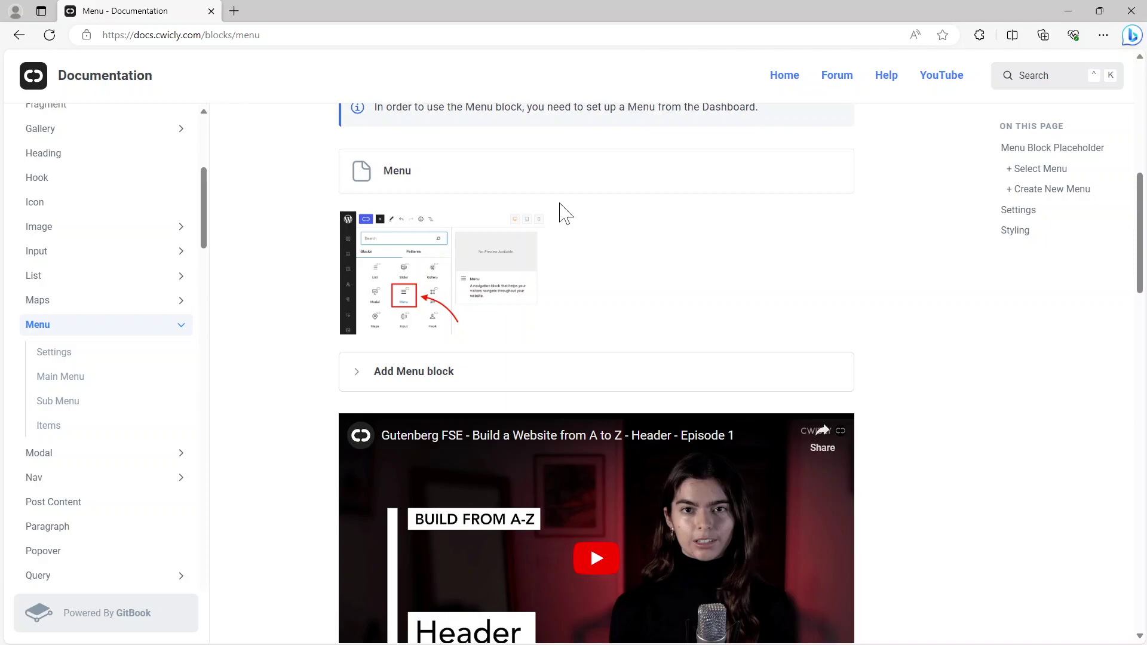
scroll(687, 275, "up", 3)
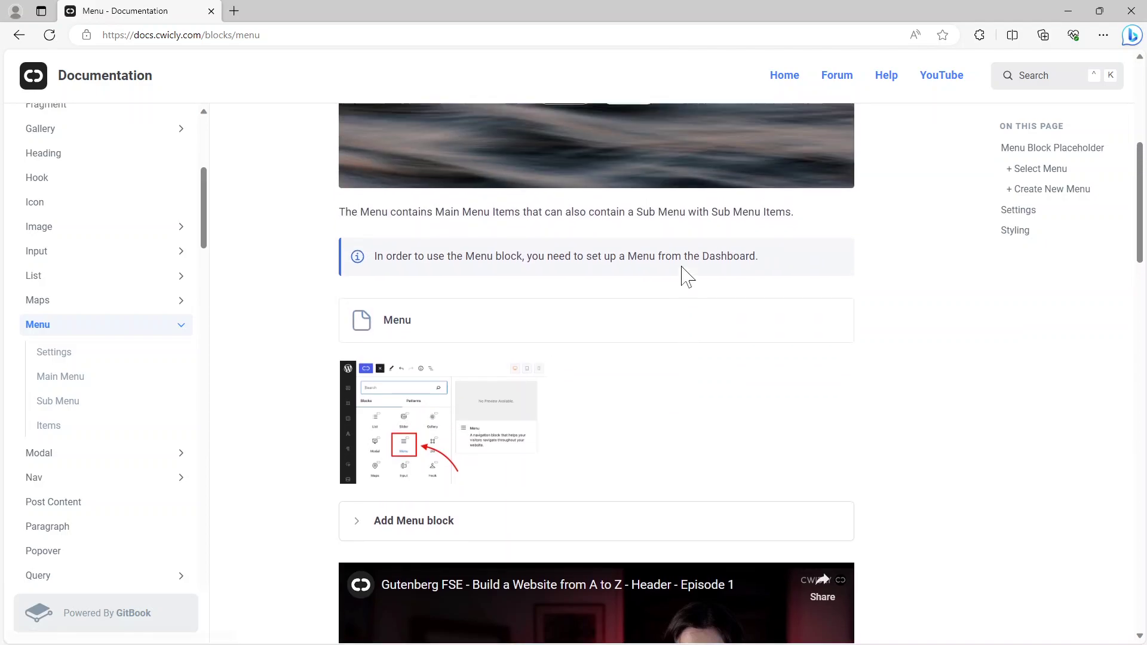
scroll(596, 358, "down", 1)
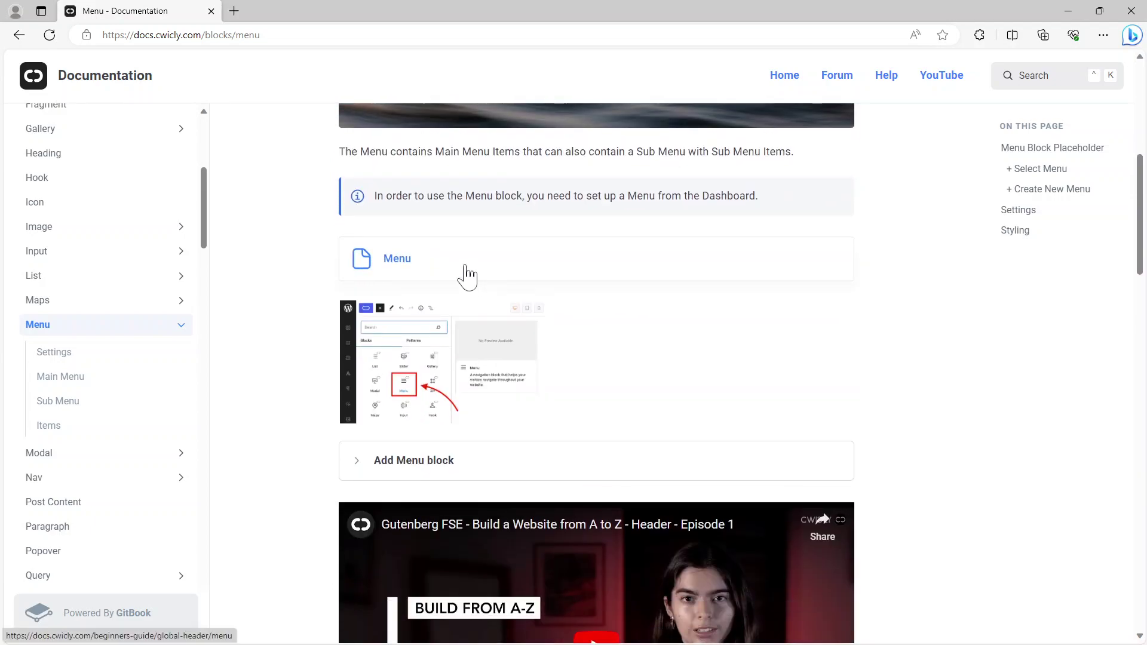
left_click(392, 267)
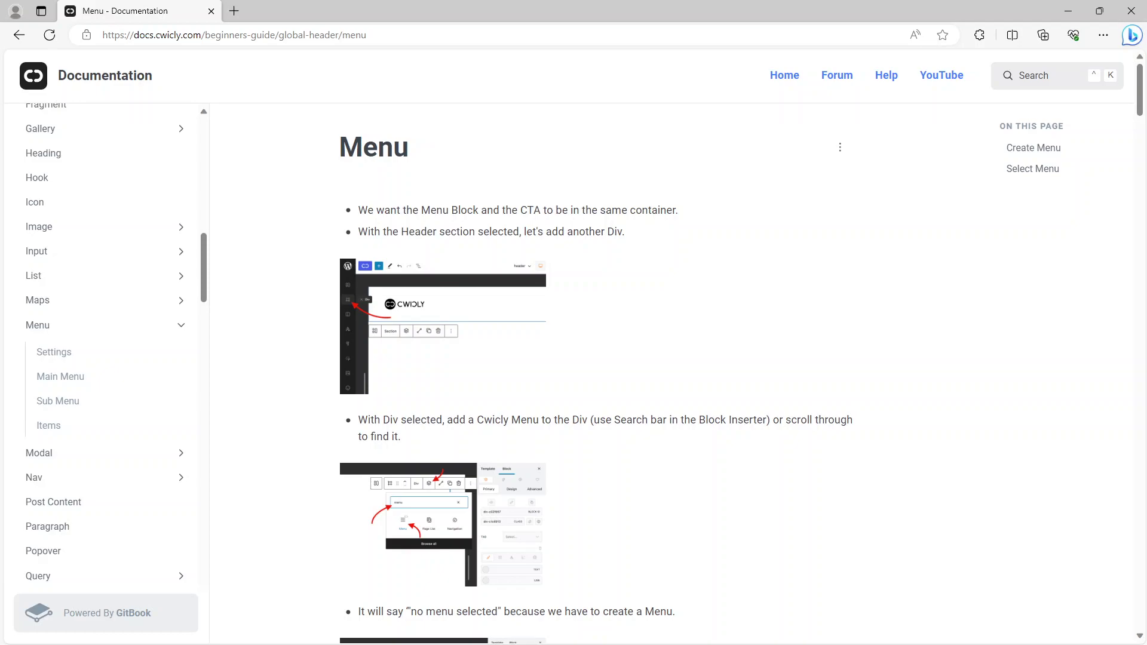
left_click(472, 317)
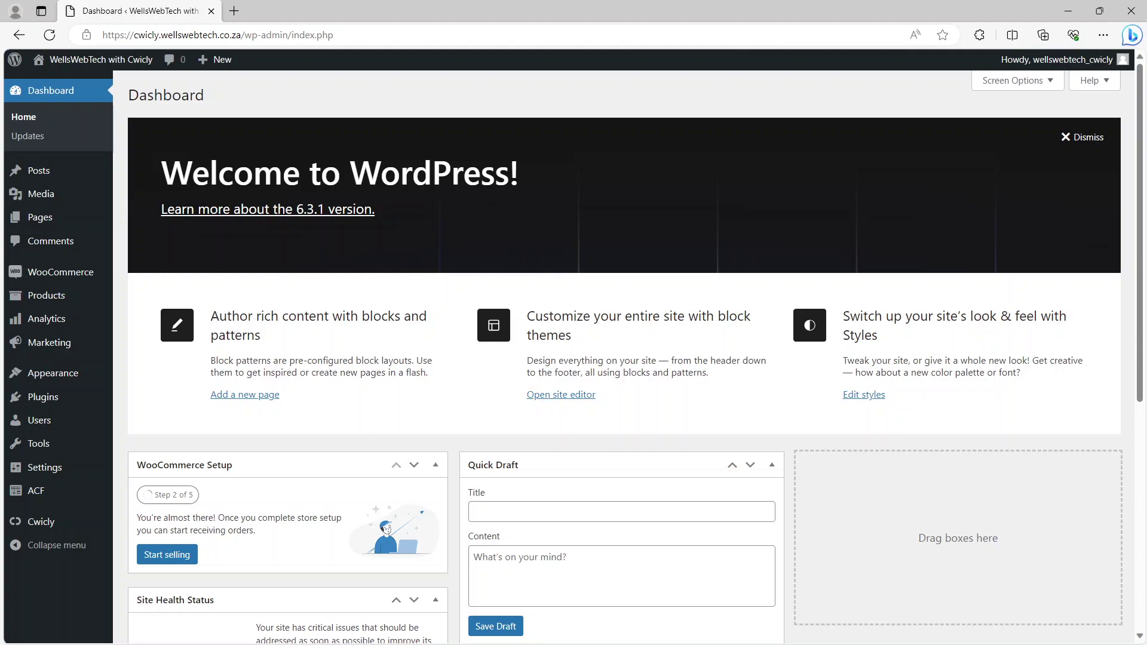
Step: Check the site's installed themes and installed plugins in the WordPress admin
mouse_move(44, 405)
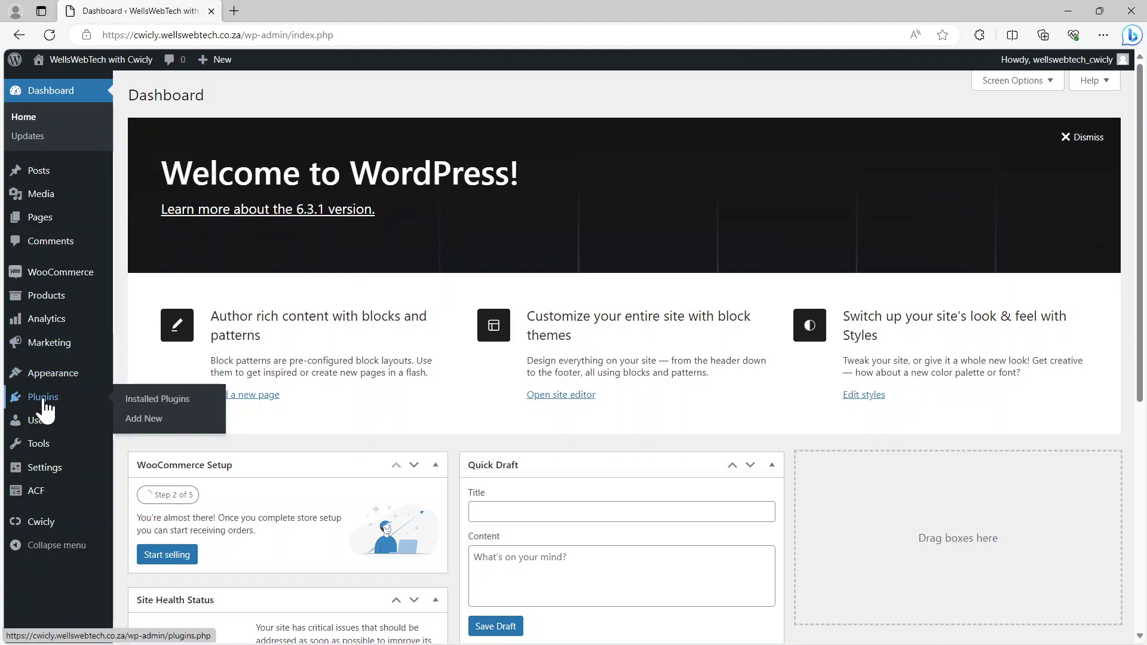
mouse_move(48, 375)
left_click(148, 376)
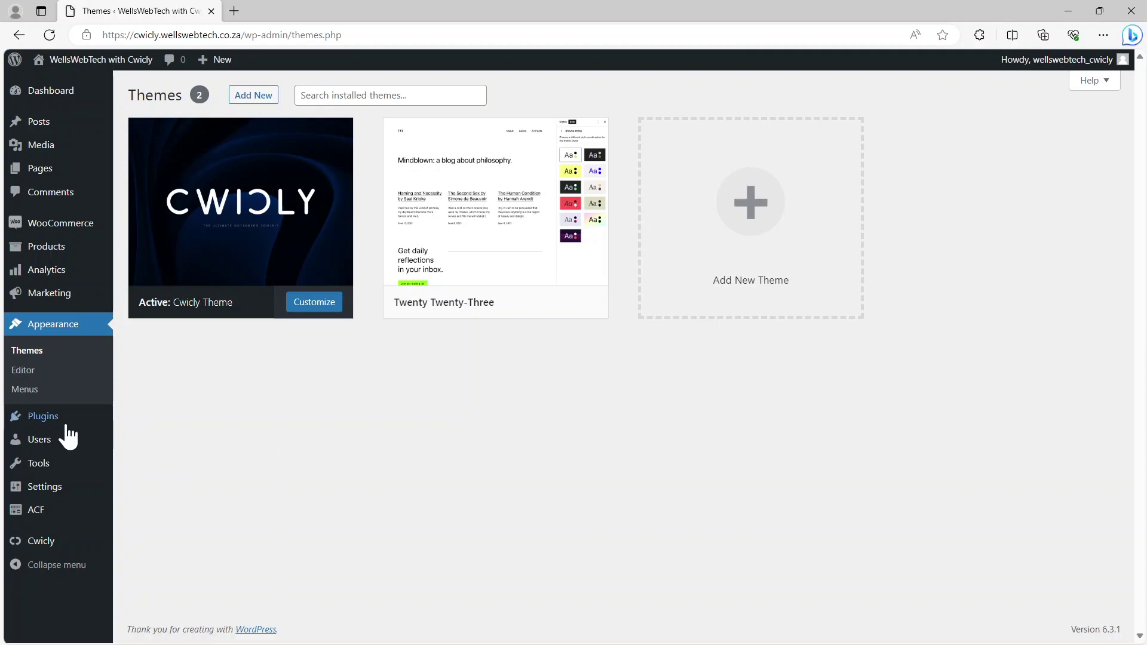
mouse_move(46, 422)
left_click(163, 420)
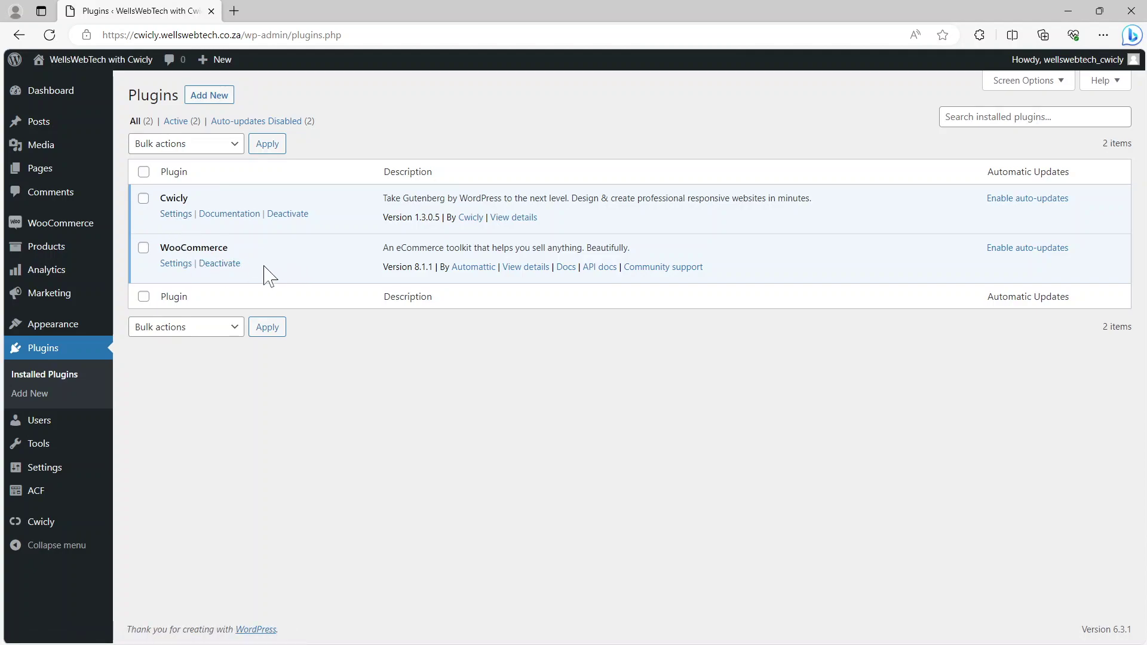
Step: Open the WordPress site editor and go to the Patterns section that holds the template parts
mouse_move(40, 175)
mouse_move(53, 328)
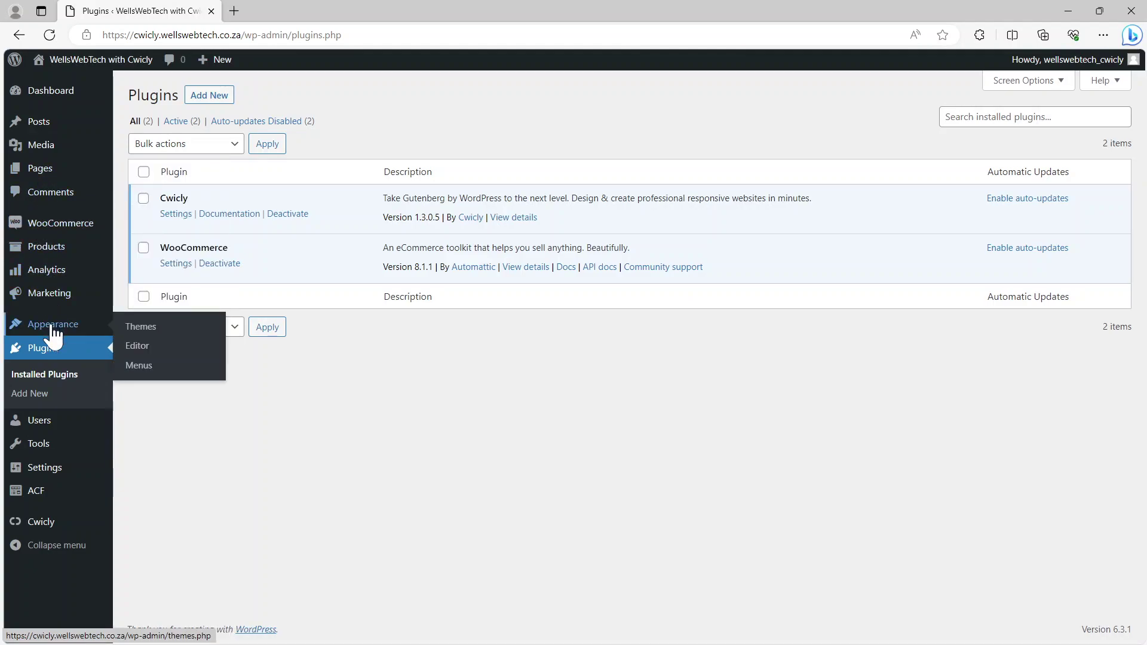
left_click(137, 346)
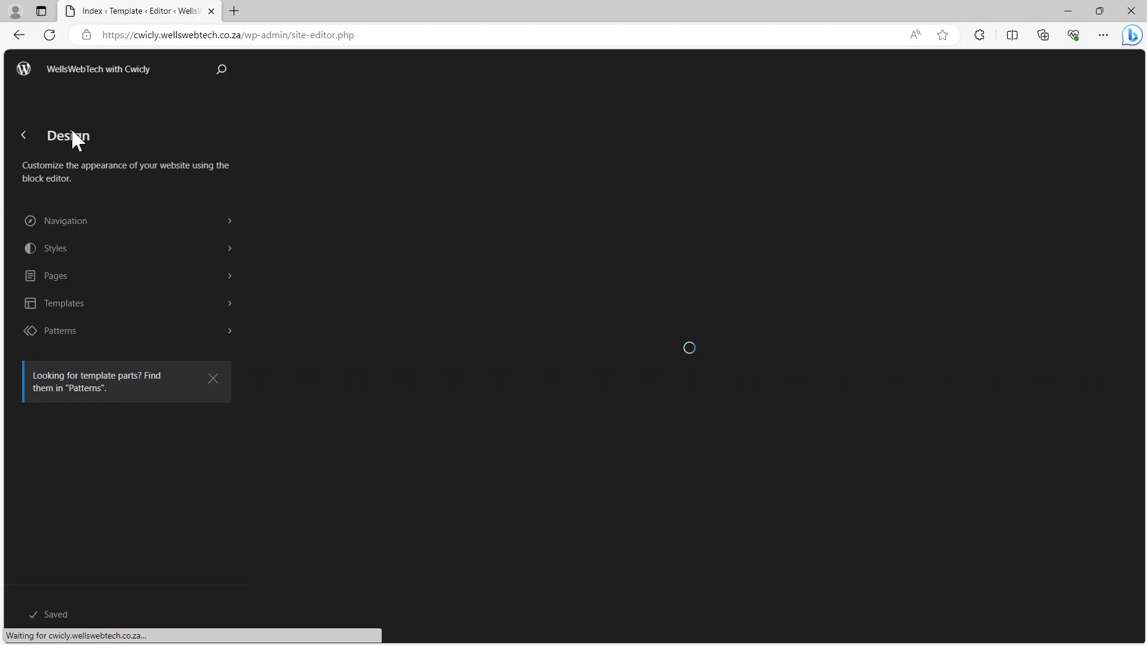
left_click(57, 250)
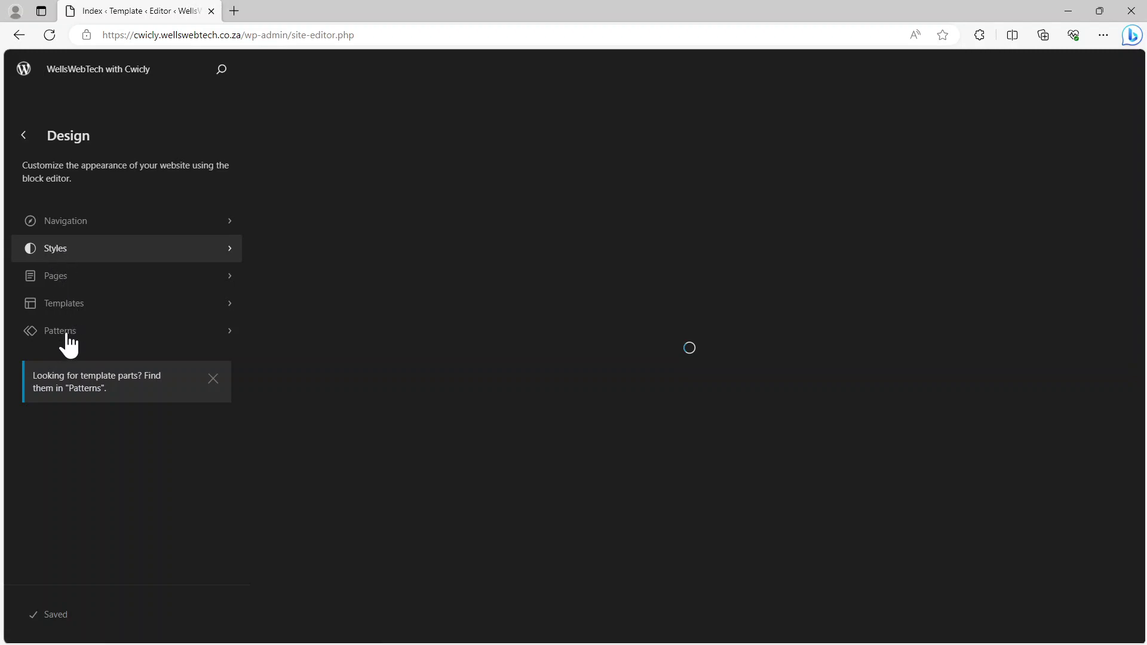
left_click(87, 329)
left_click(71, 313)
left_click(66, 333)
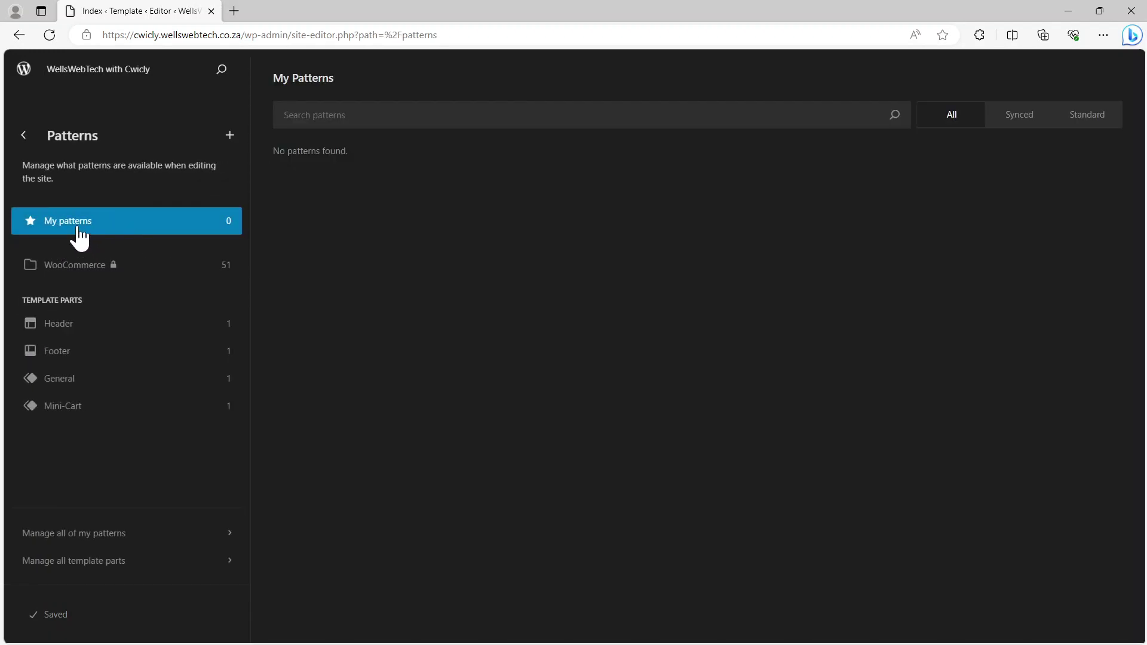
Step: Open the header template part for editing and display the block list view and the template settings
left_click(70, 336)
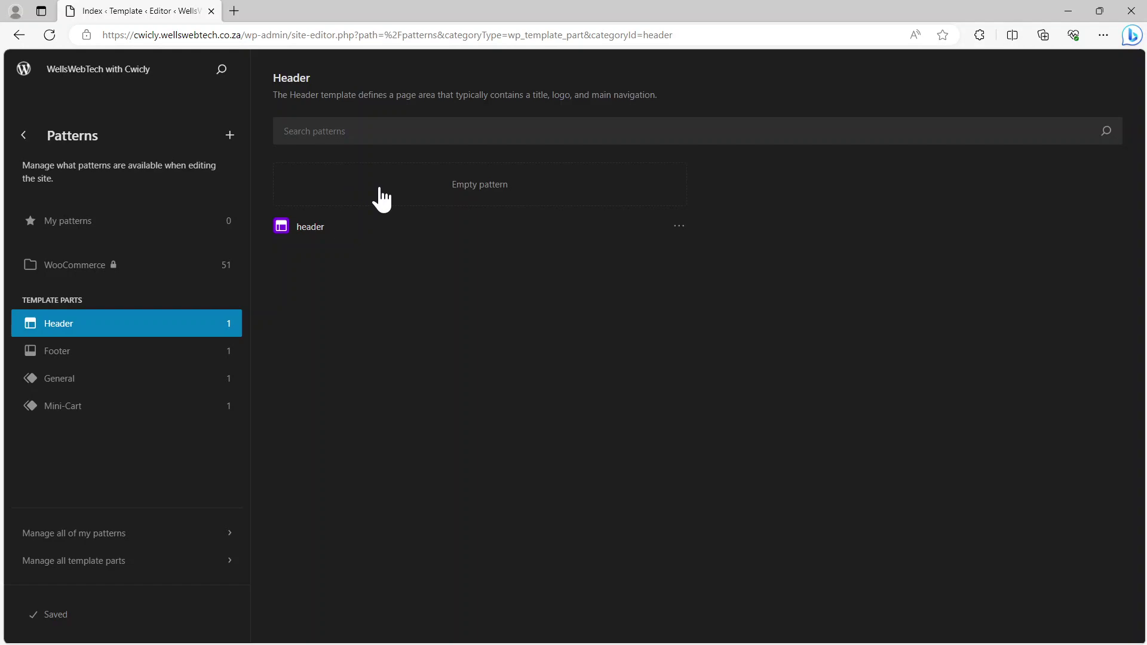
left_click(476, 199)
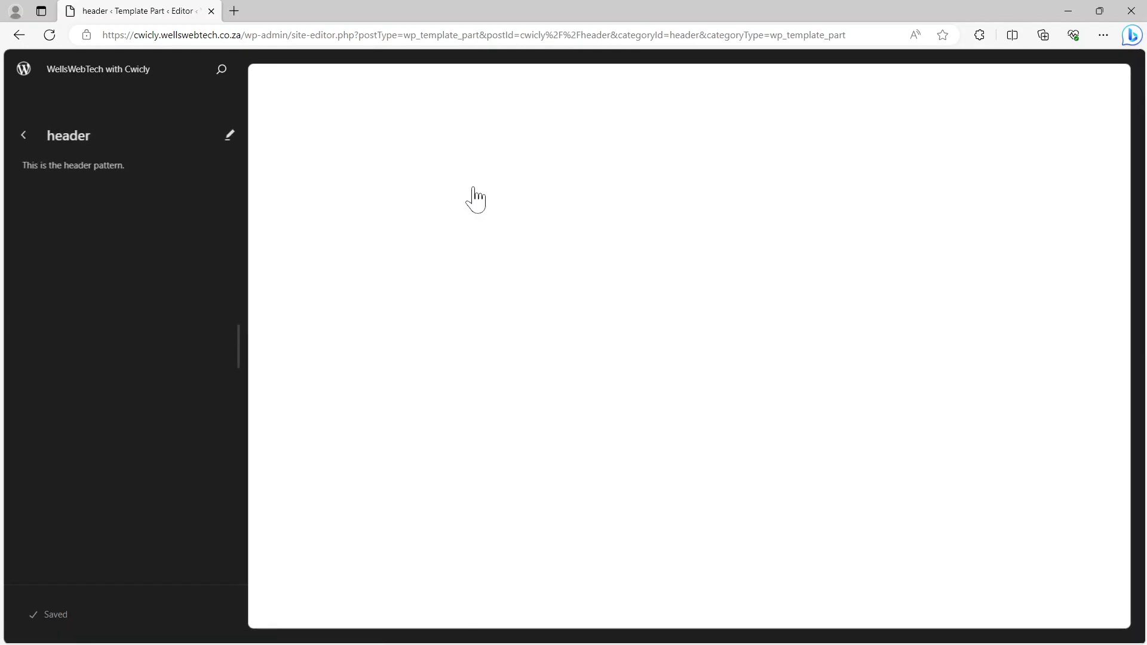
left_click(229, 136)
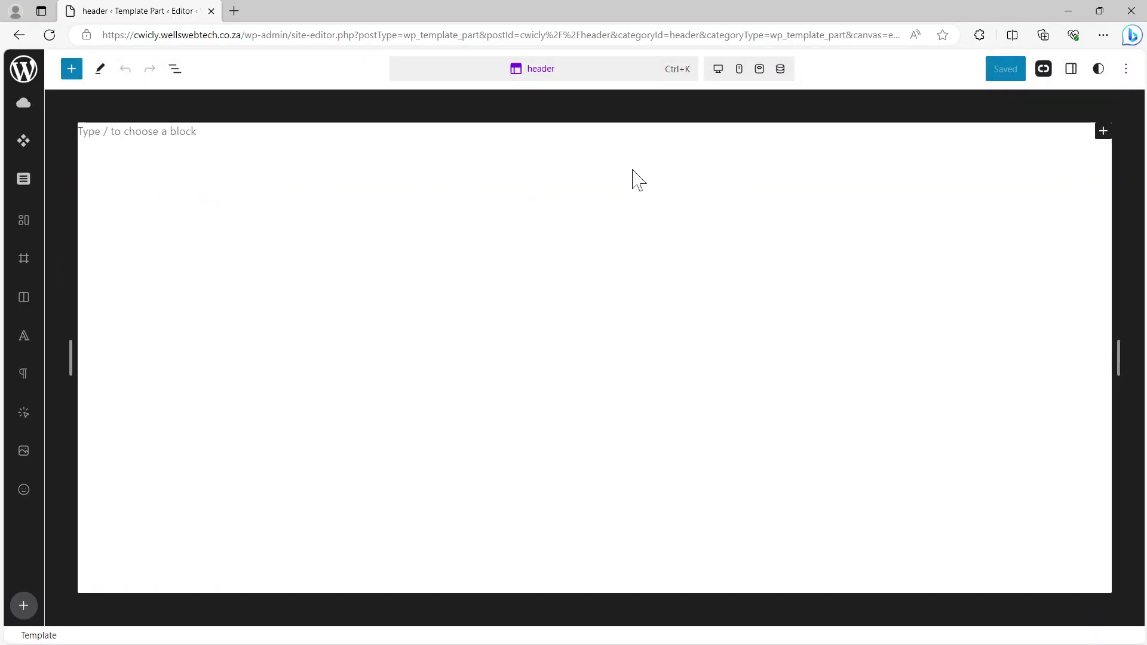
left_click(173, 70)
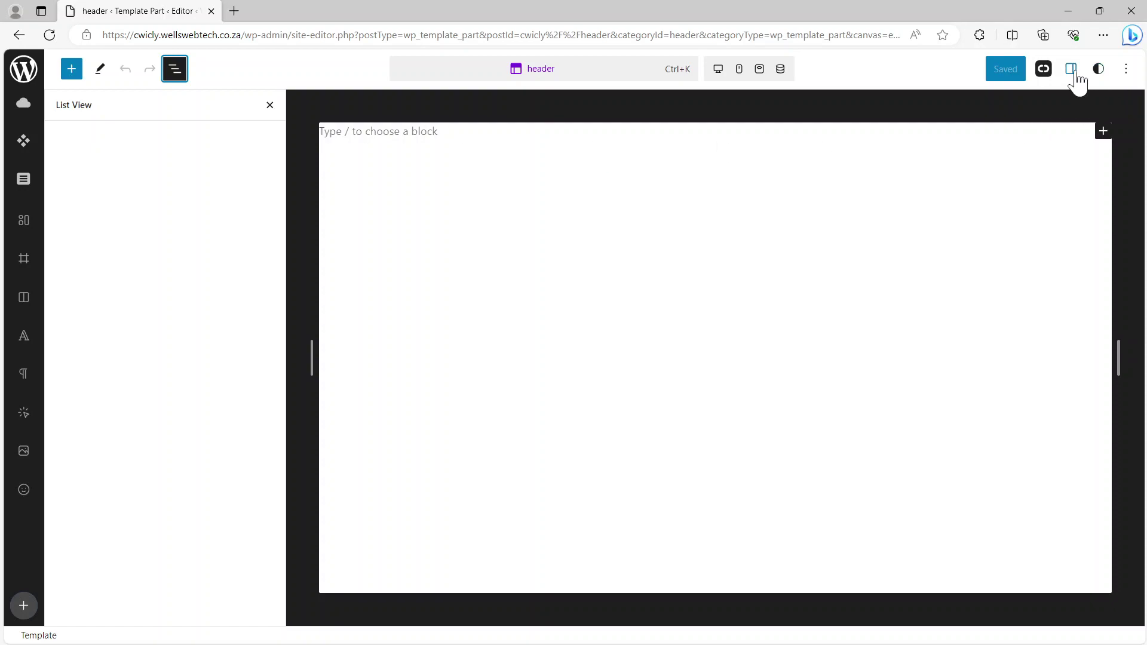
left_click(1073, 70)
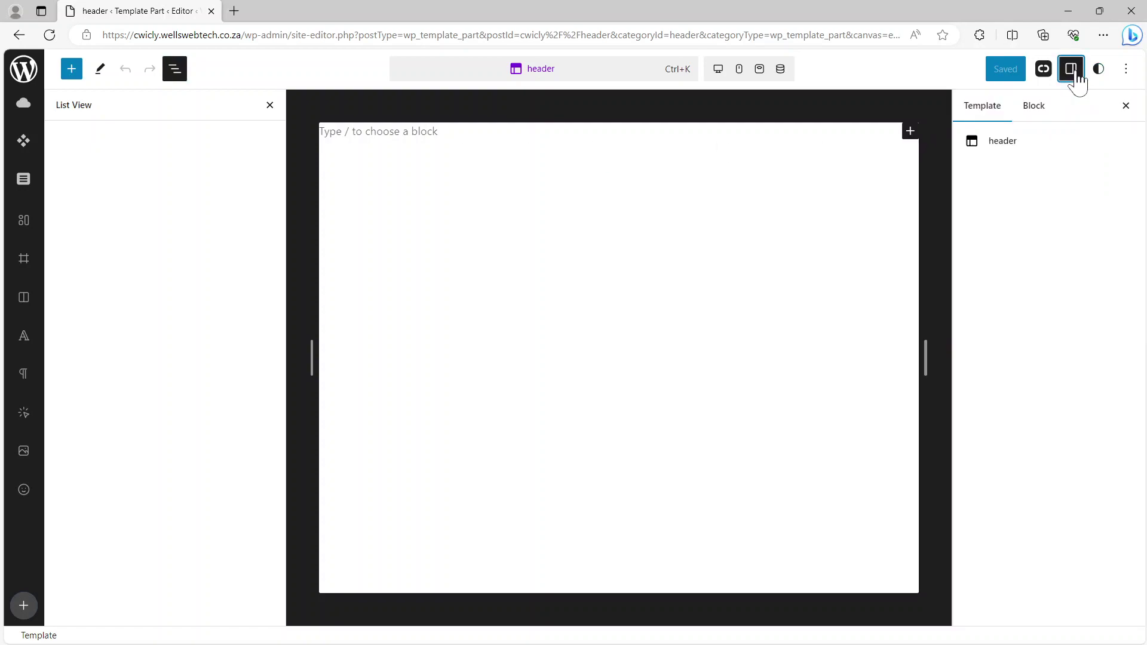
Step: Show the site's Styles settings and go through the Welcome to Styles guide to the end
left_click(1097, 69)
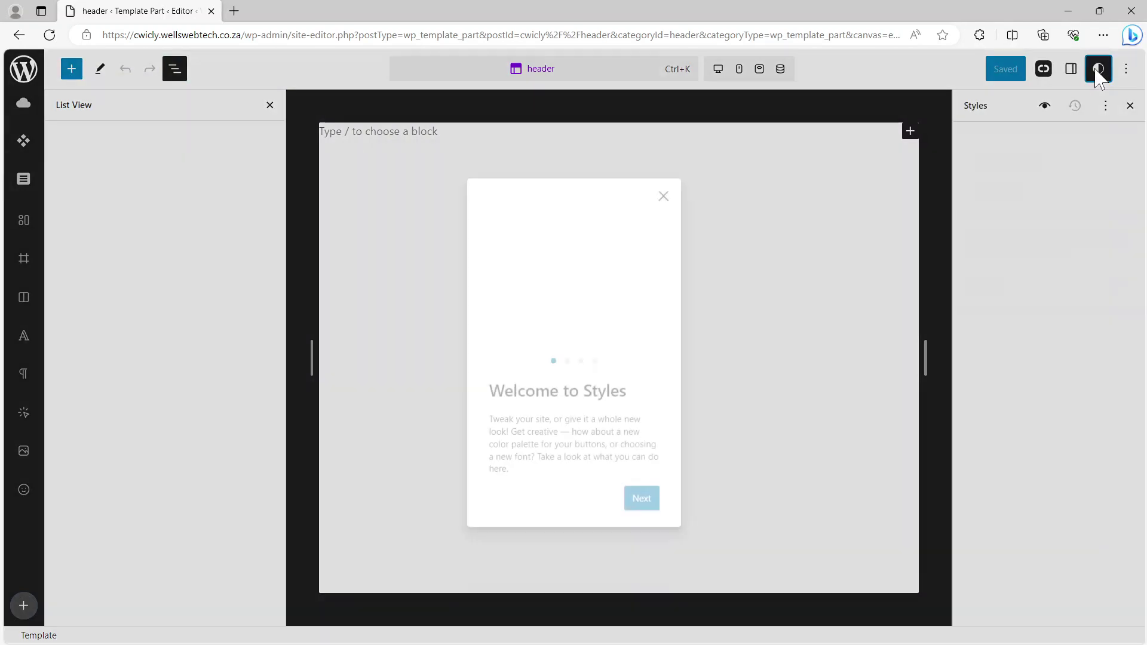
left_click(643, 496)
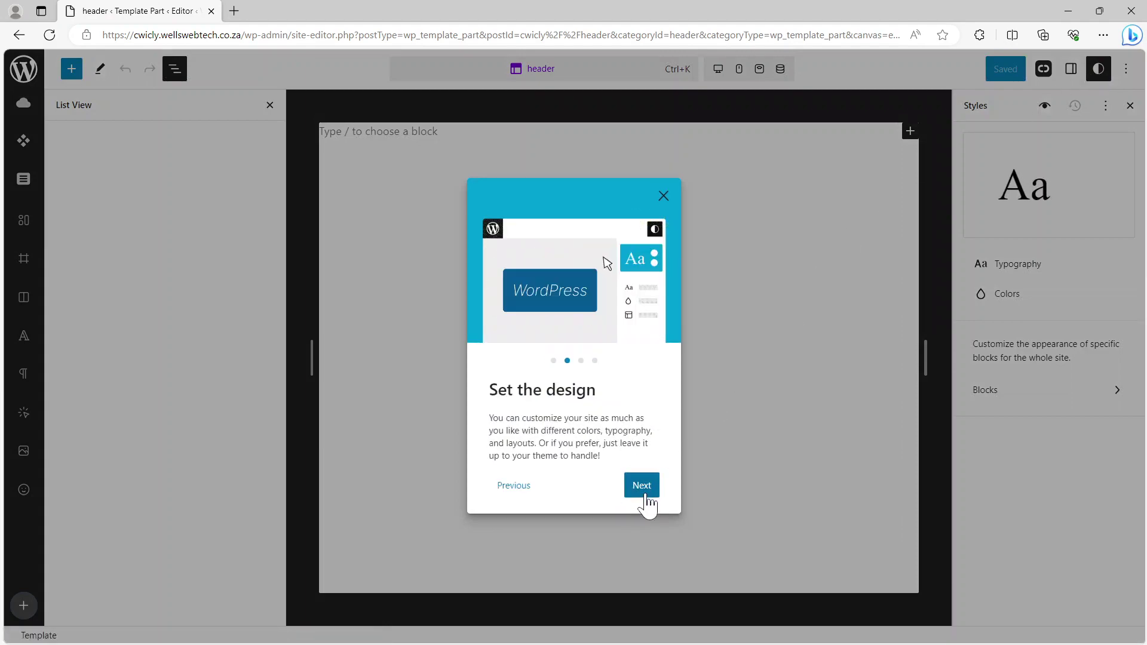
left_click(644, 493)
left_click(645, 493)
left_click(639, 488)
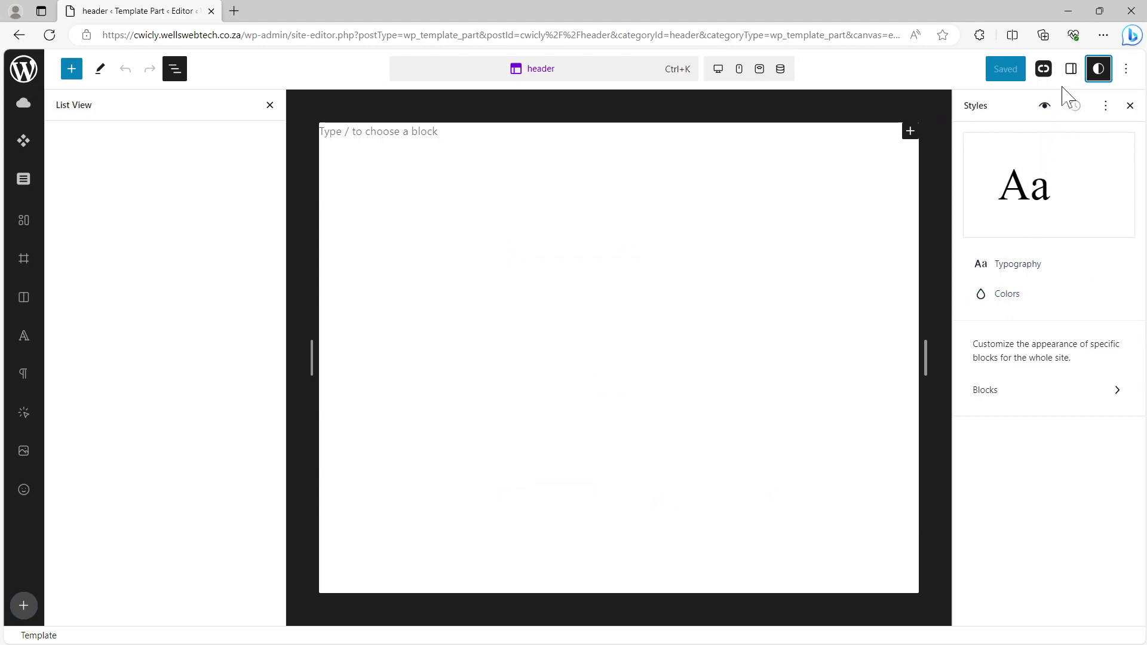
Step: Return to the template settings, close the settings sidebar and add a Div block to the empty header template part
left_click(1071, 68)
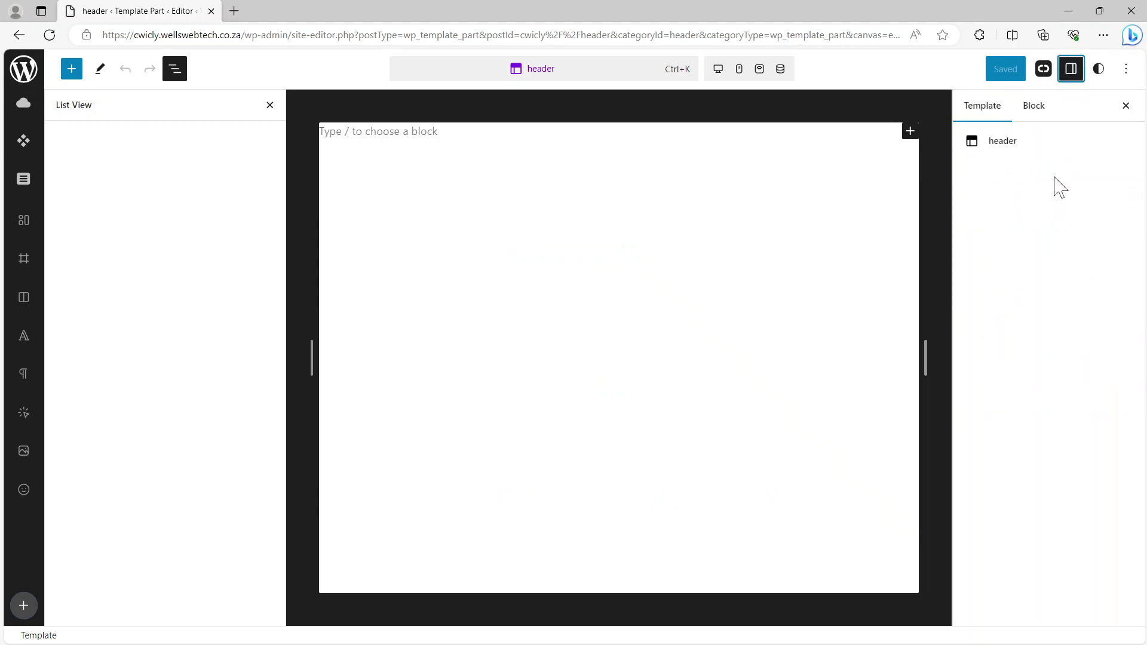
left_click(1126, 106)
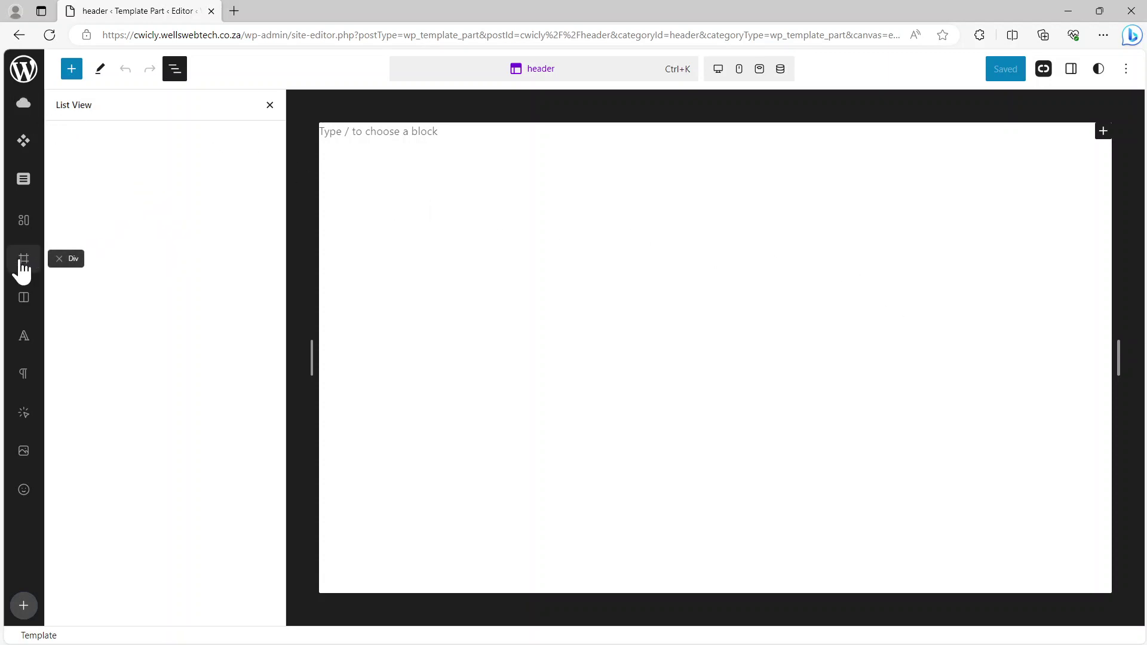
left_click(21, 263)
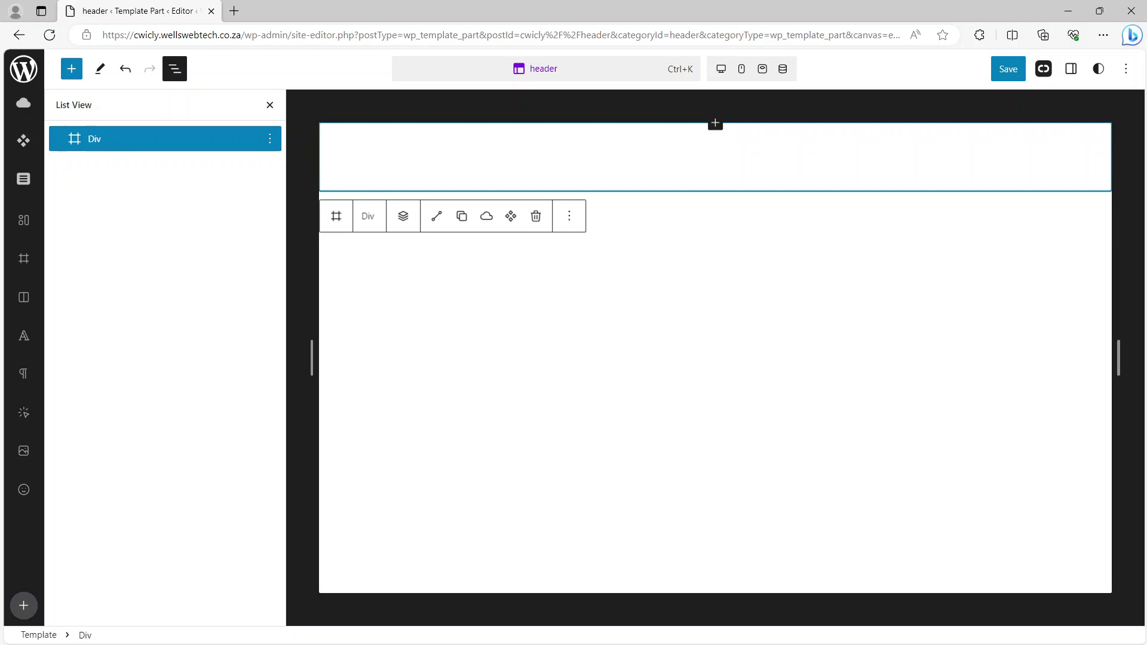
Step: Switch to the Cwicly Menu documentation, check how to add a Cwicly Menu inside a Div, and return to the header editor
key("alt+Tab")
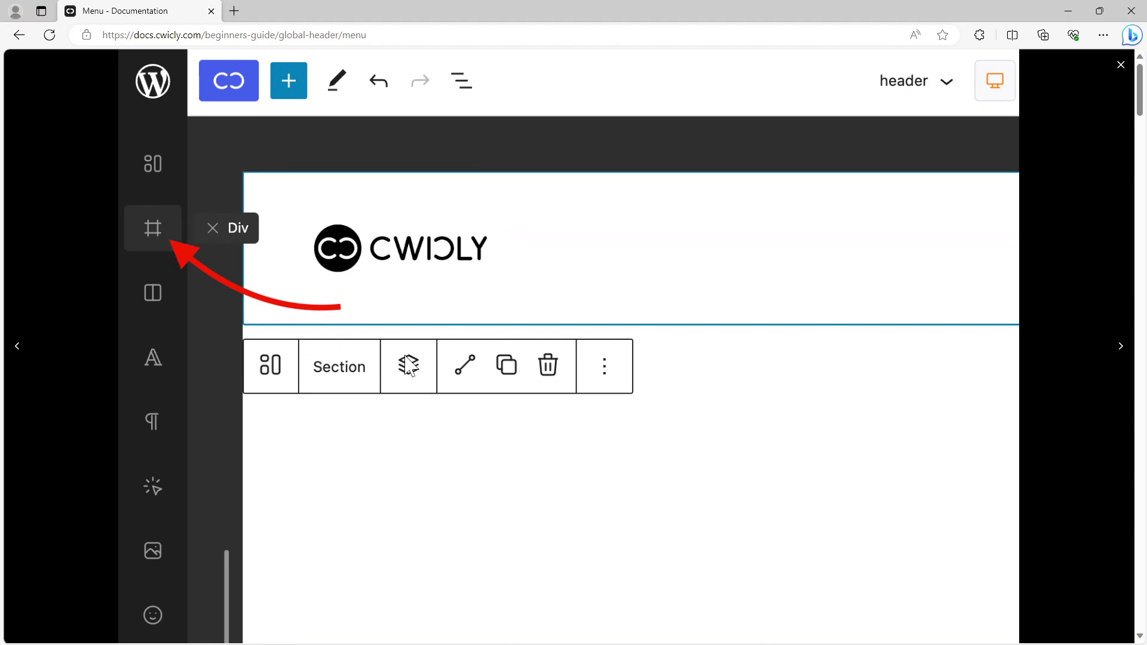
left_click(1120, 66)
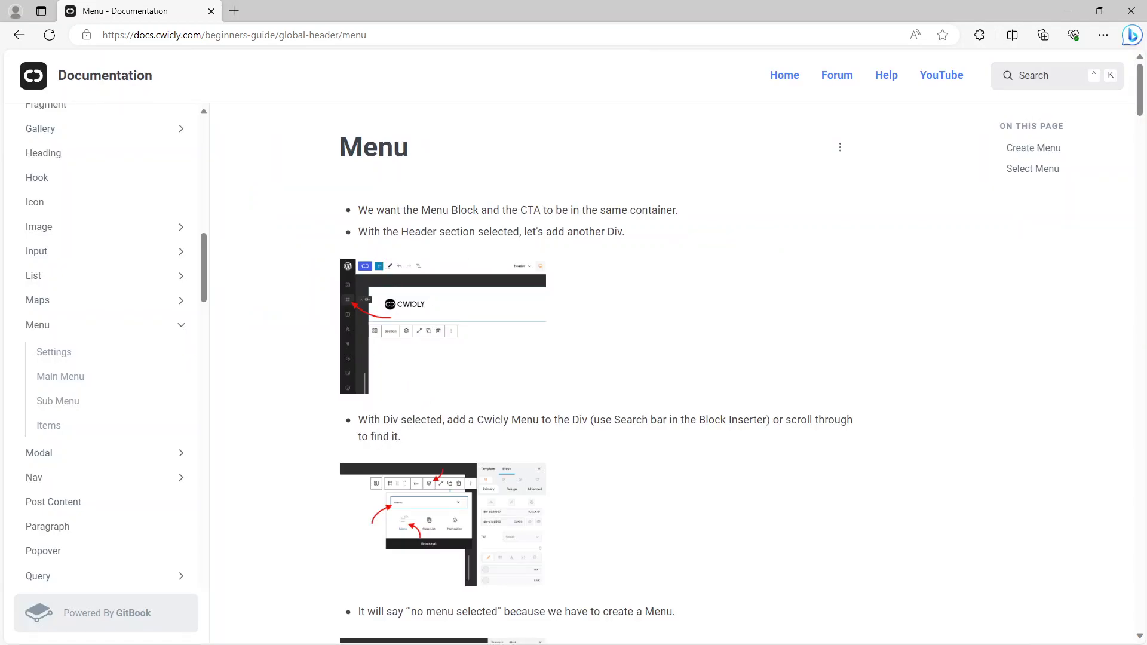
scroll(666, 449, "down", 2)
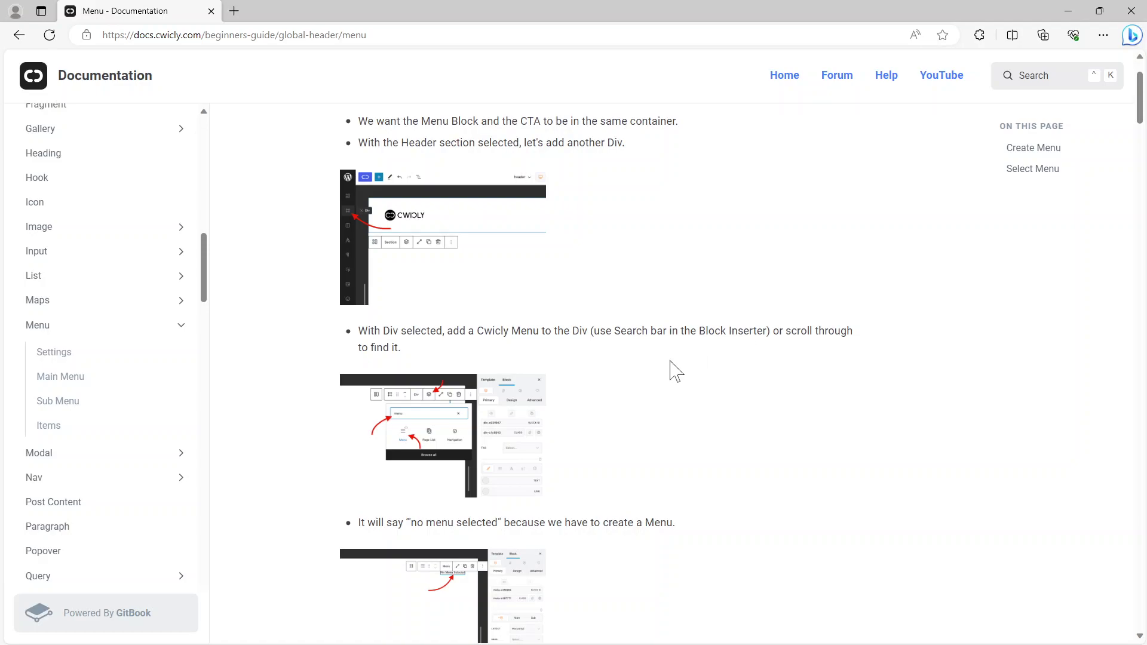
left_click(427, 432)
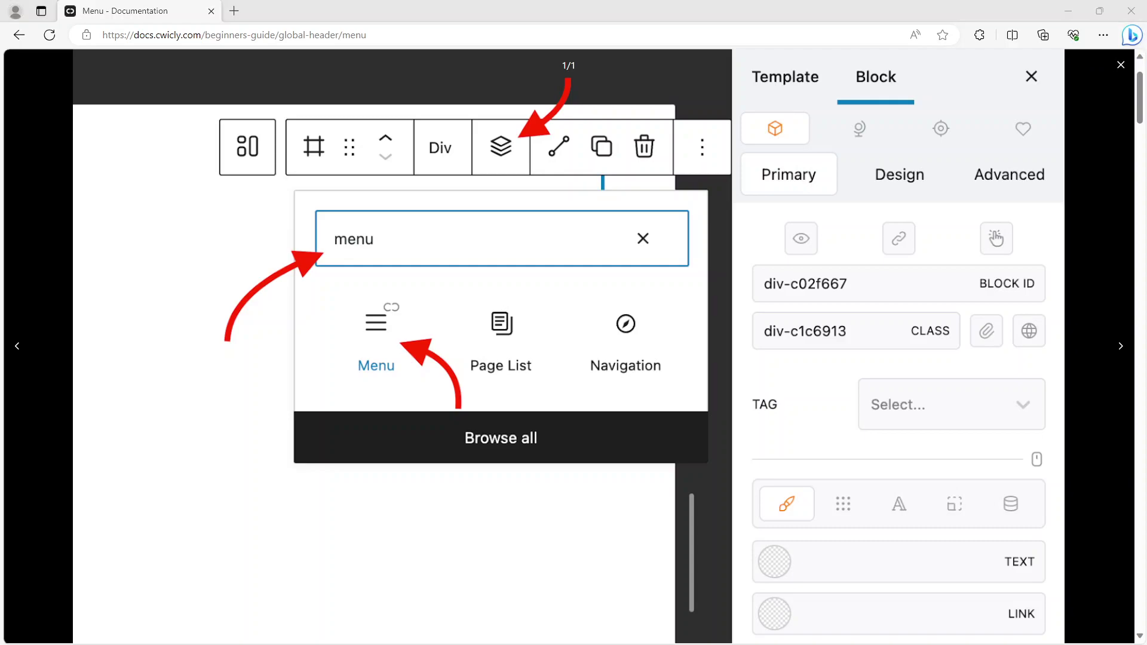
key("alt+Tab")
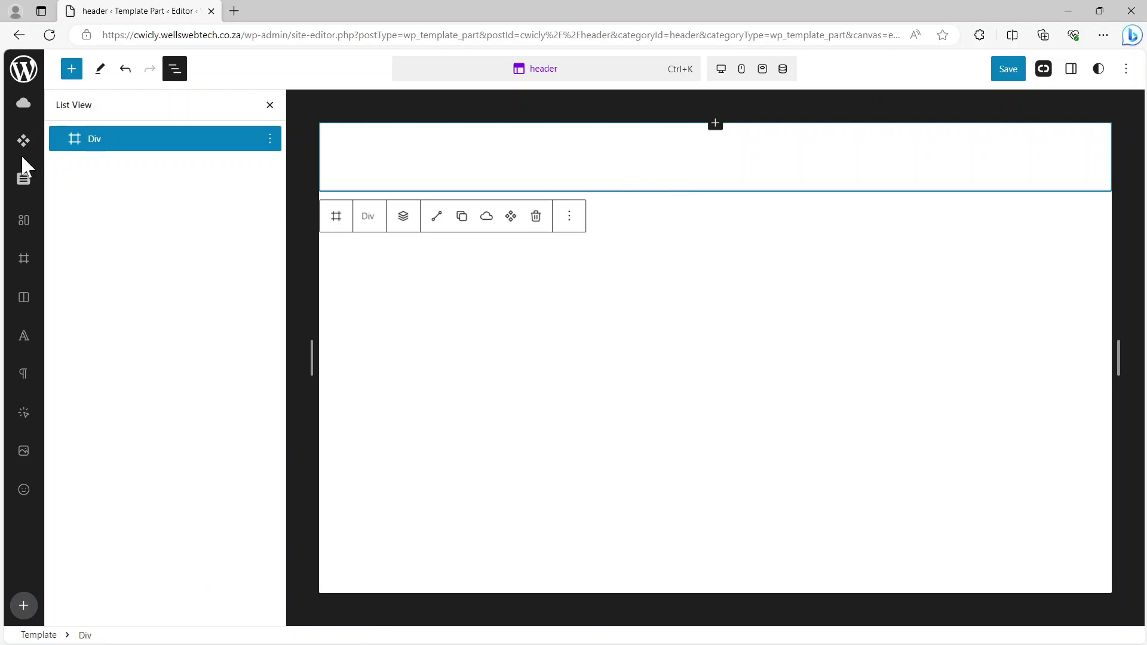
Step: Search the block inserter of the Div for "menu" and add the Cwicly Menu block inside the Div
left_click(105, 148)
left_click(671, 181)
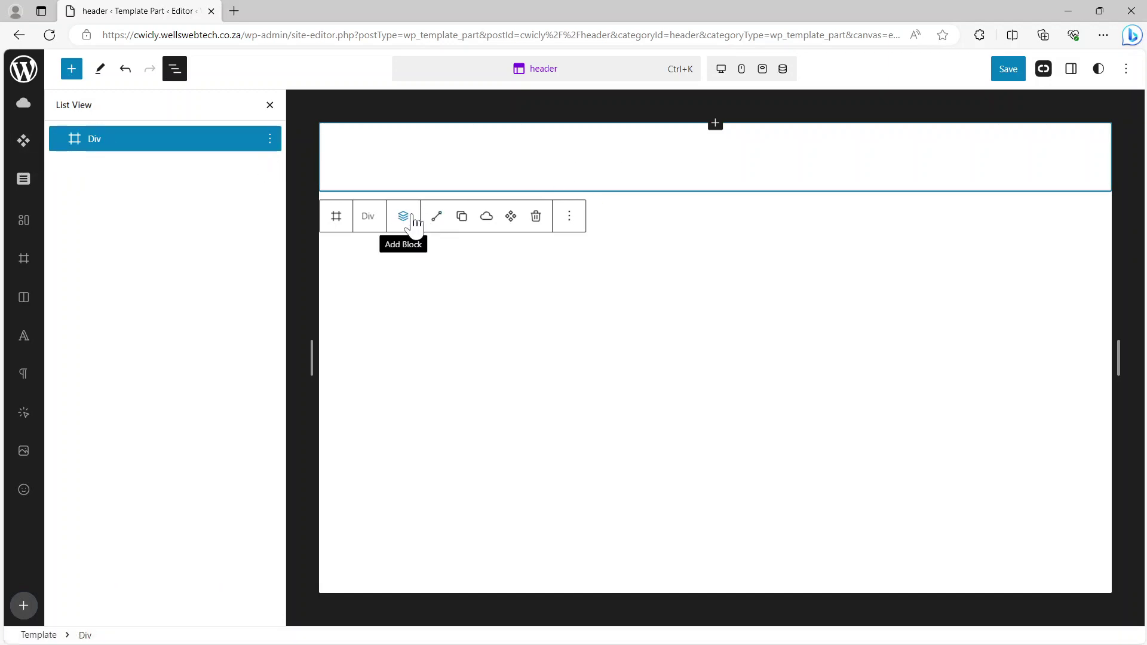
left_click(407, 222)
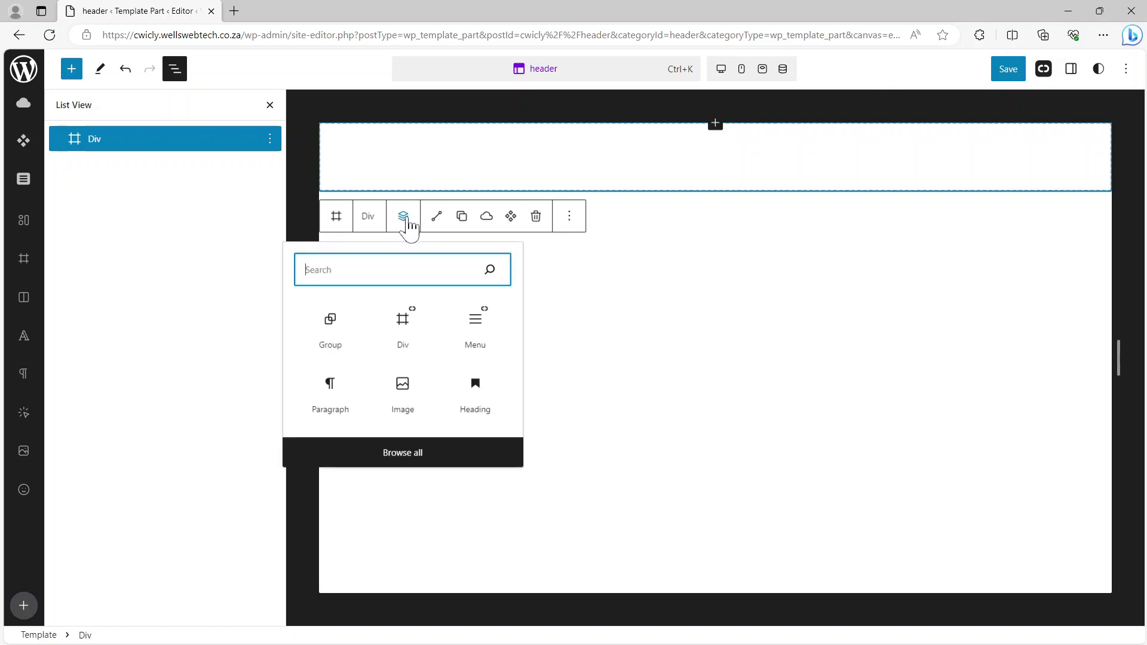
left_click(476, 334)
type("menu")
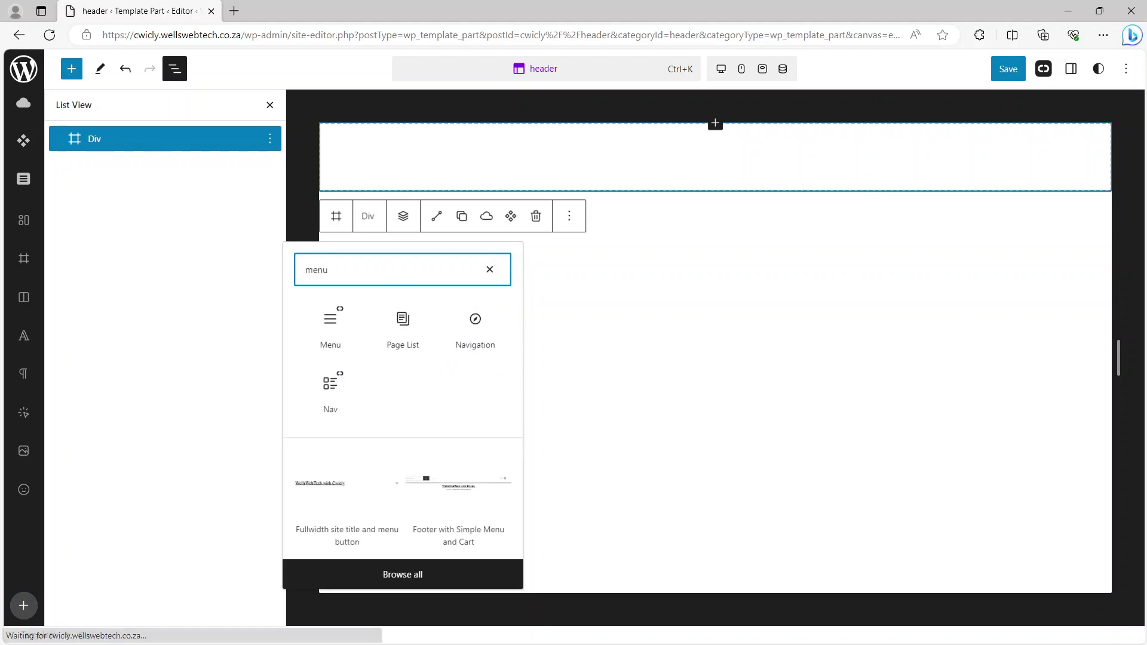
left_click(333, 323)
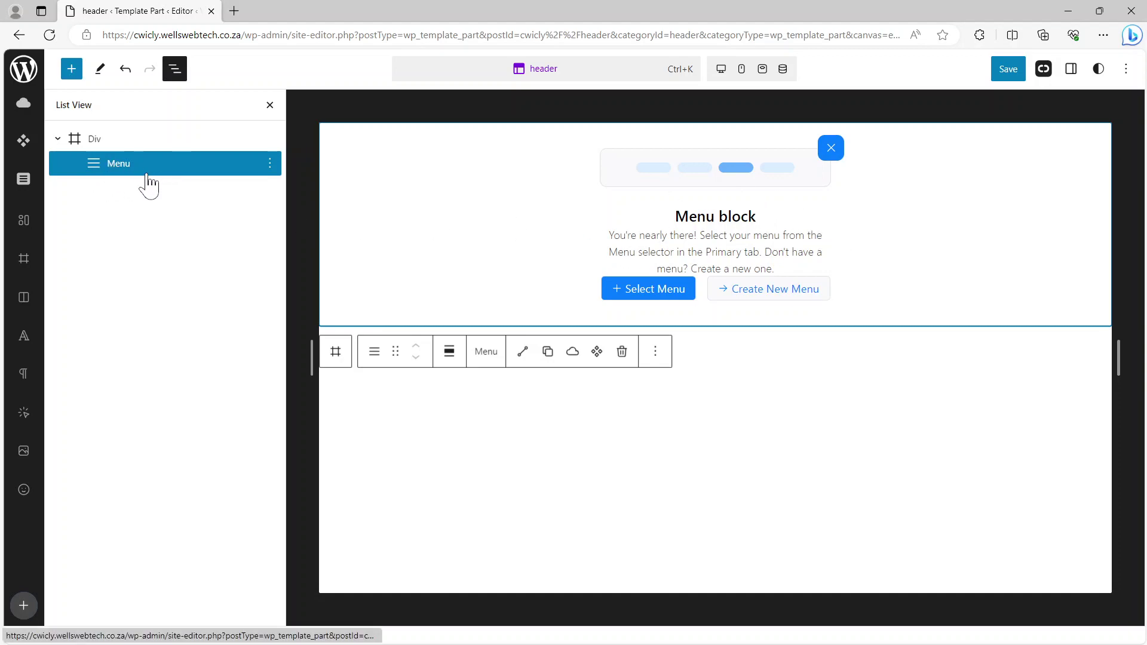
Step: Choose to create a new menu from the Menu block placeholder and name the menu Cwicly Header Menu
triple_click(663, 291)
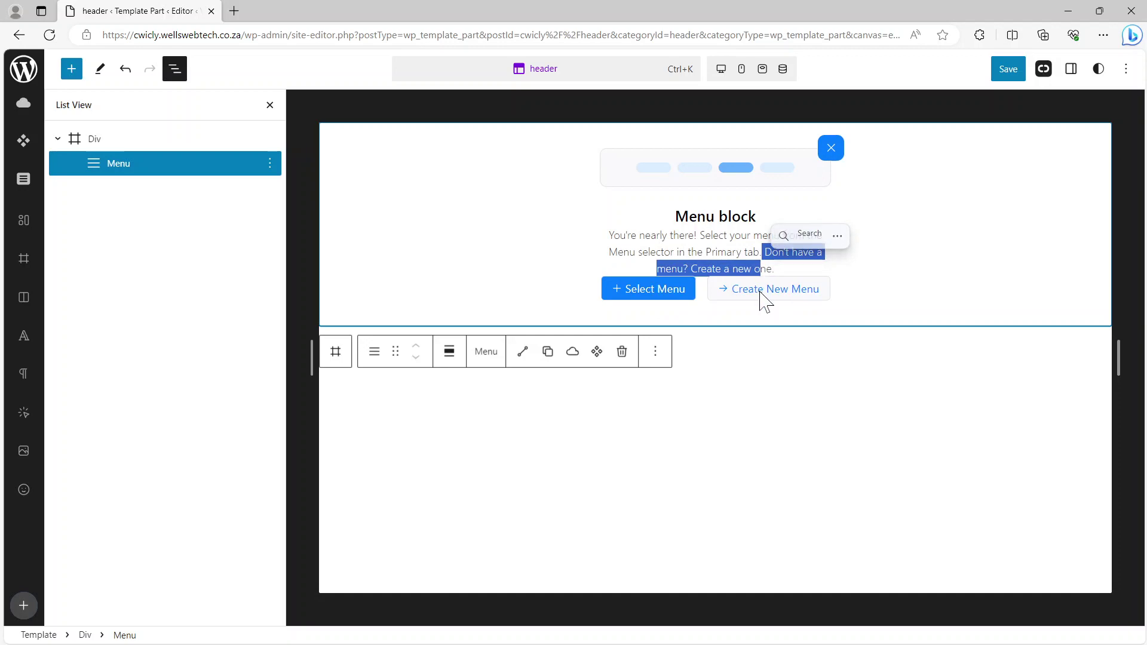
left_click(762, 299)
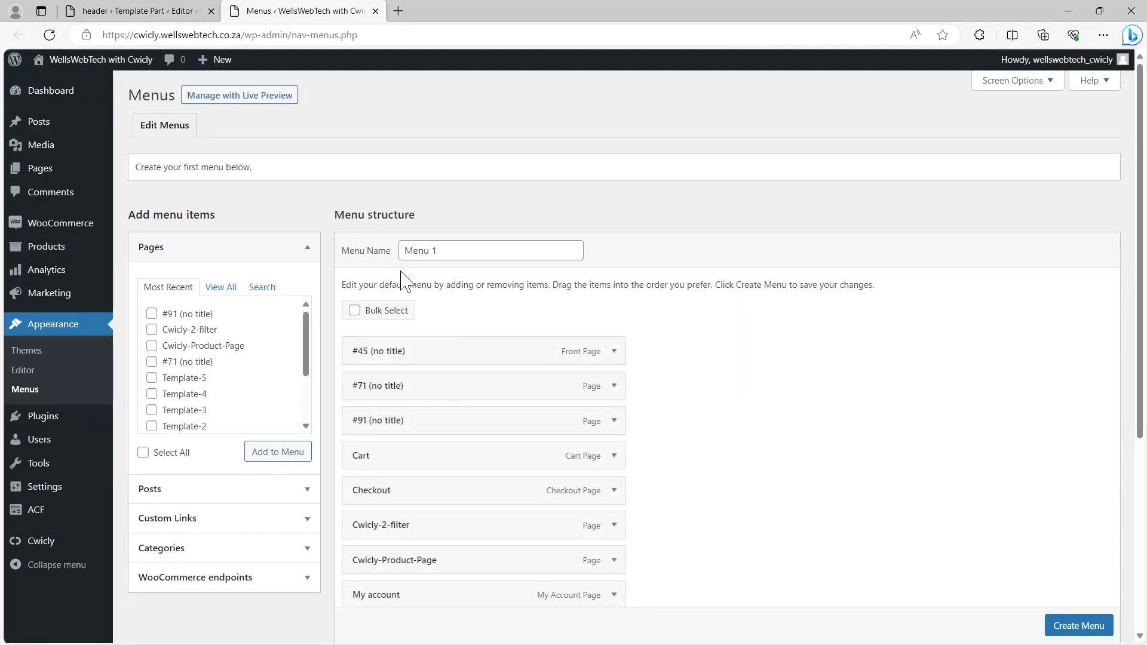
left_click(435, 250)
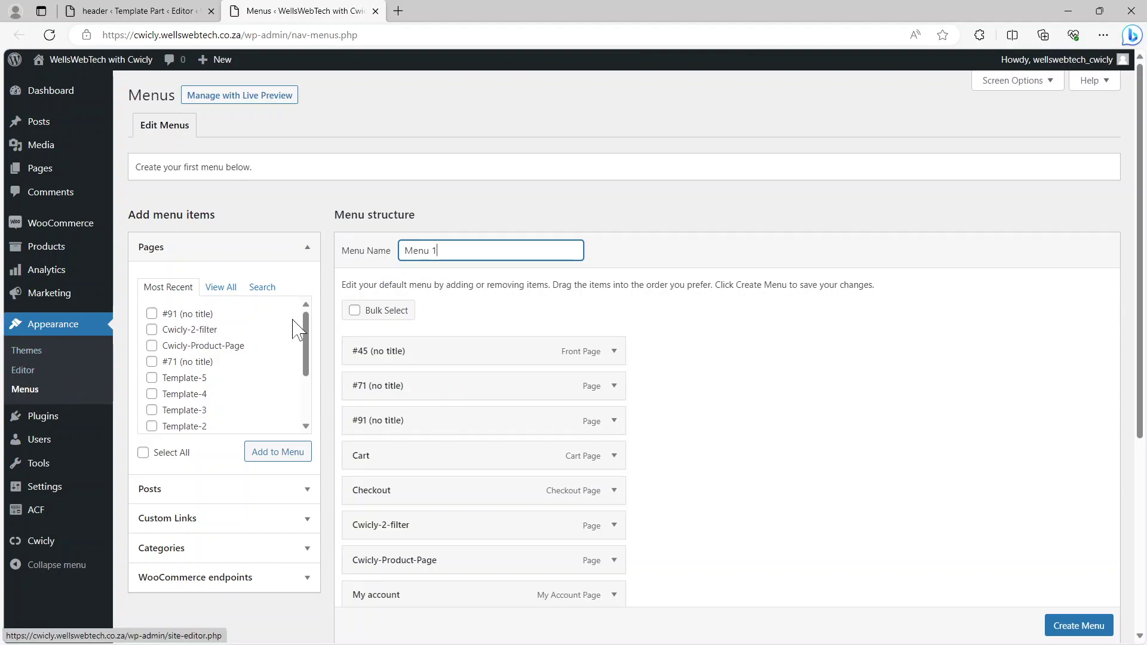
key("ctrl+a")
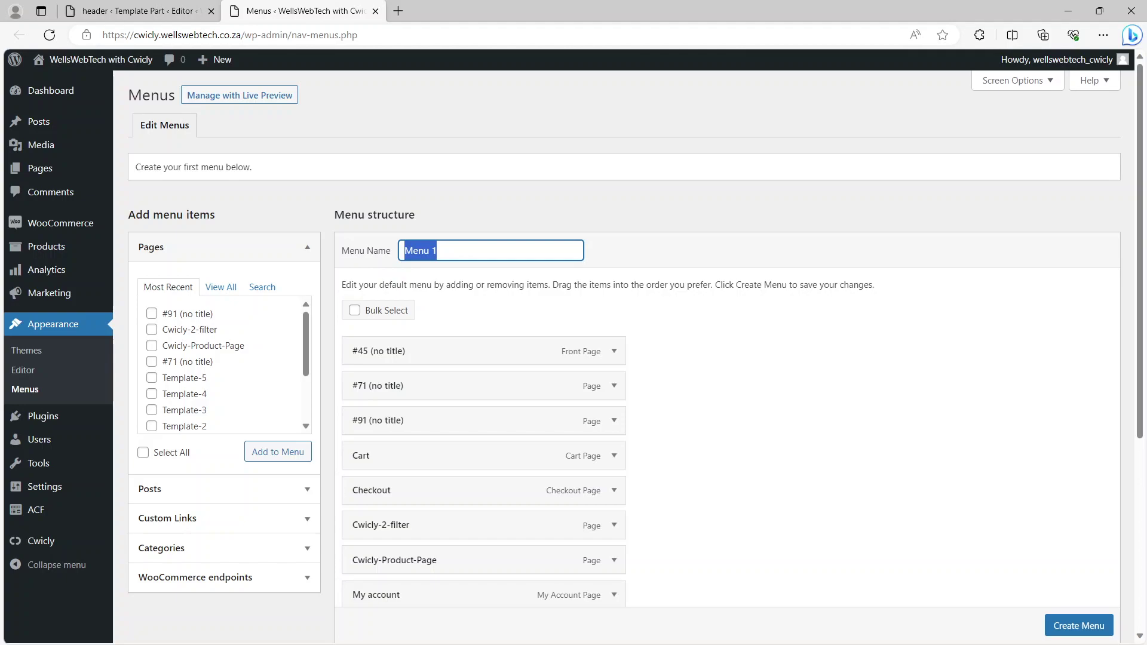
type("Cwicly Header")
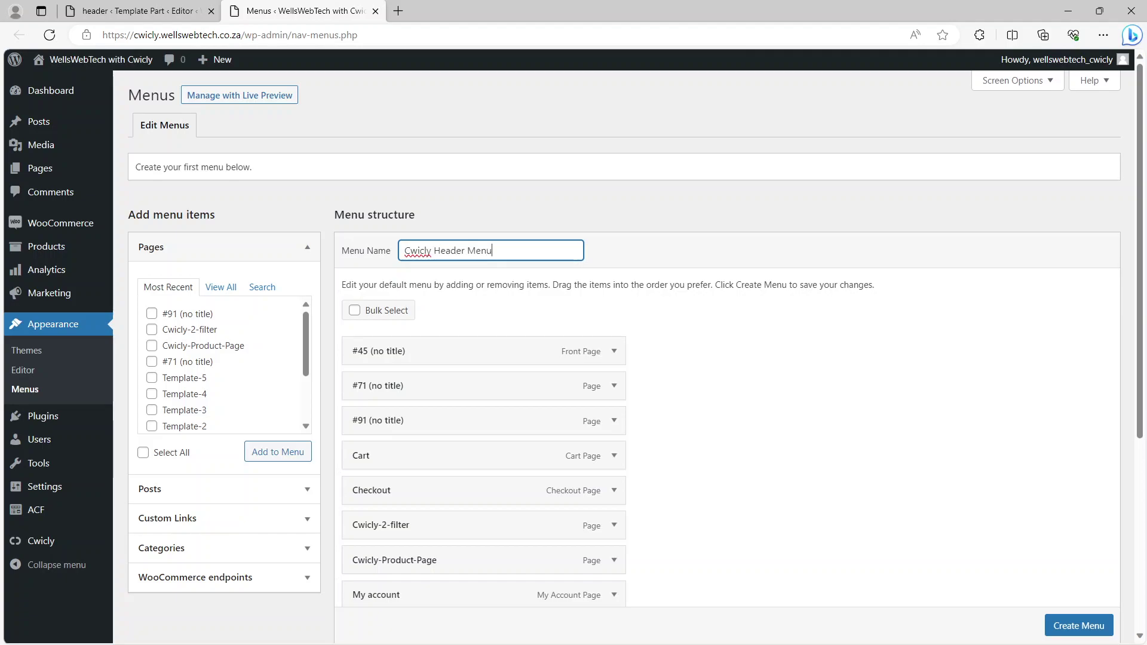
Step: Remove the untitled #45 front page item from the menu structure
left_click(614, 353)
left_click(366, 532)
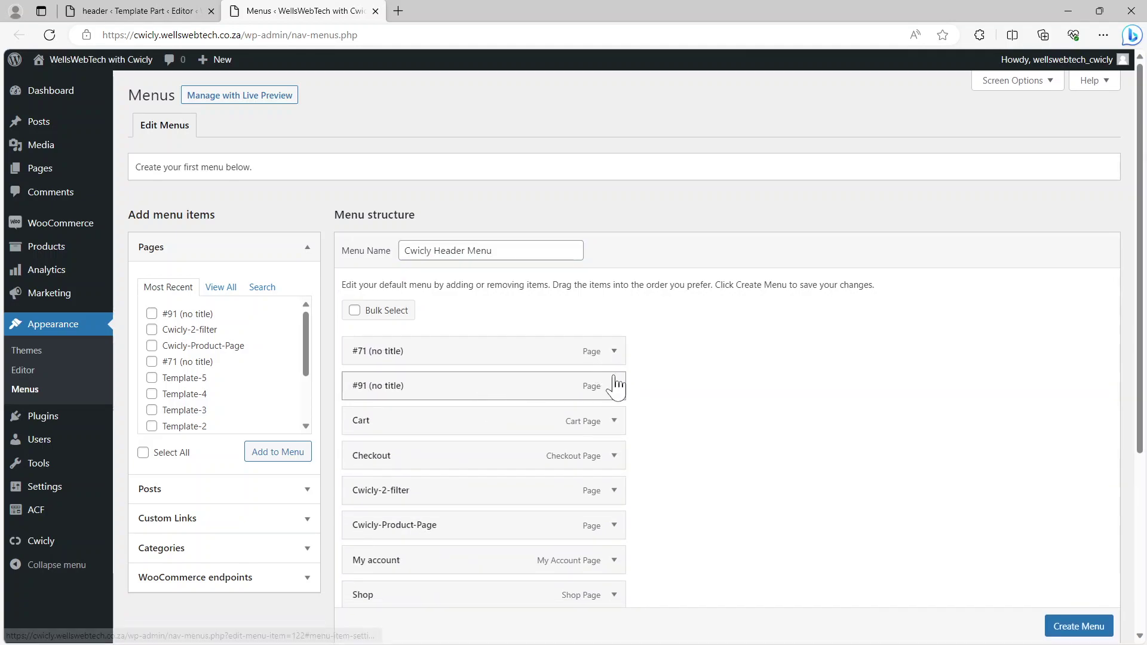
scroll(667, 443, "down", 3)
scroll(645, 419, "up", 3)
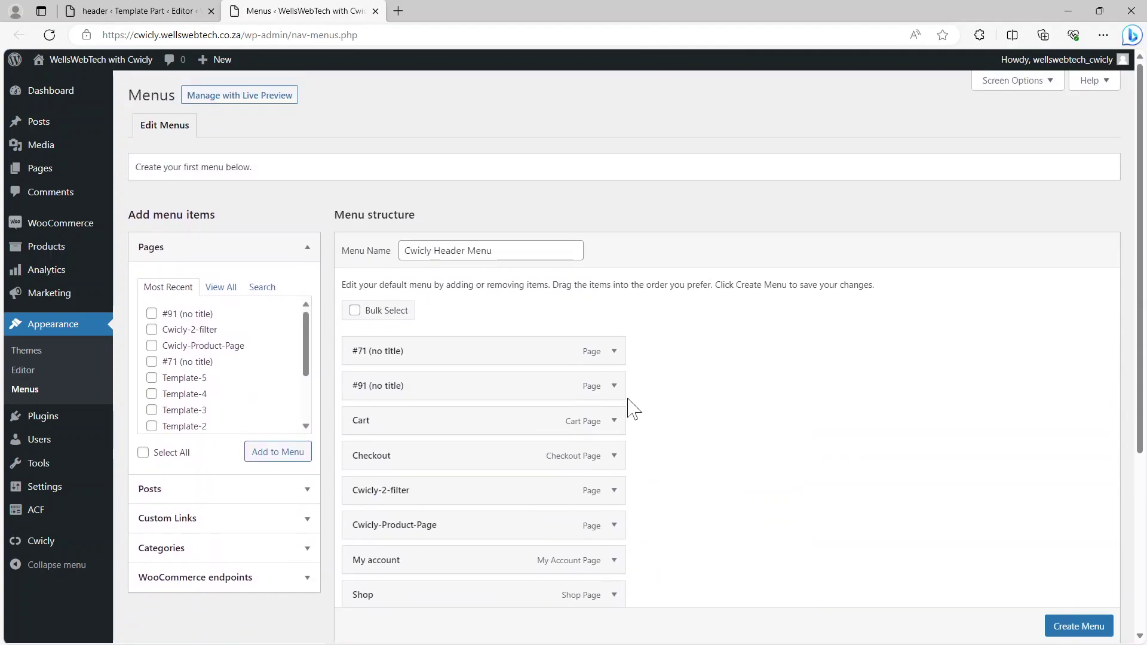
scroll(667, 505, "down", 2)
scroll(664, 505, "up", 2)
Step: Add the #45 (no title) front page back to the menu from the list of all pages
mouse_move(309, 361)
left_mouse_down()
mouse_move(304, 405)
mouse_move(309, 344)
left_mouse_up()
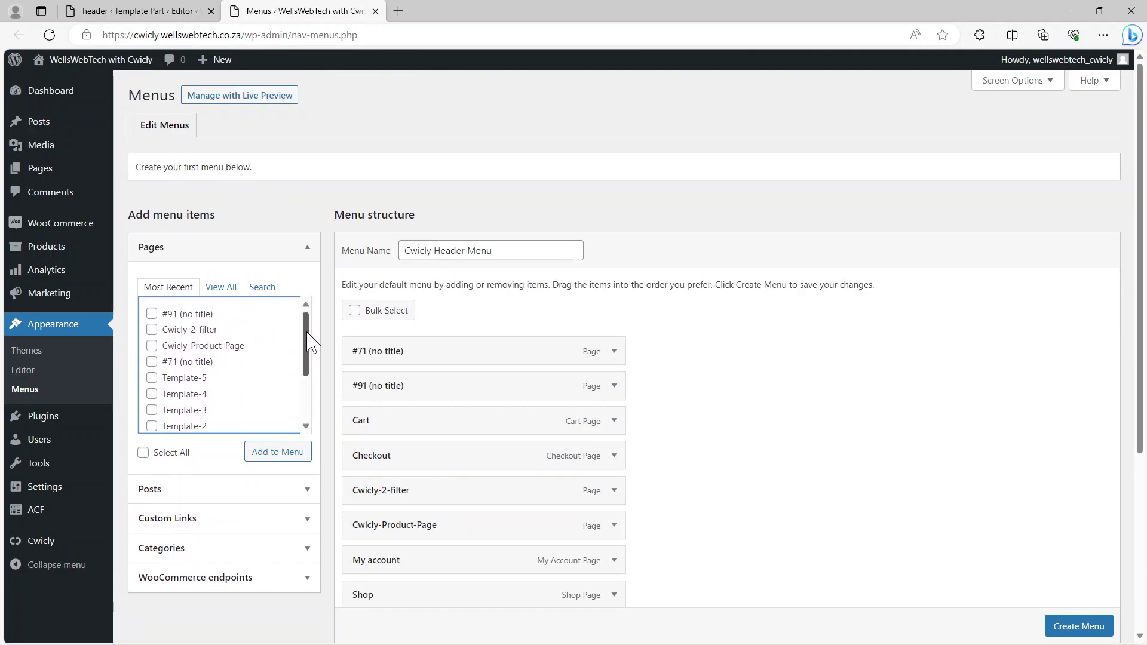
left_click(221, 287)
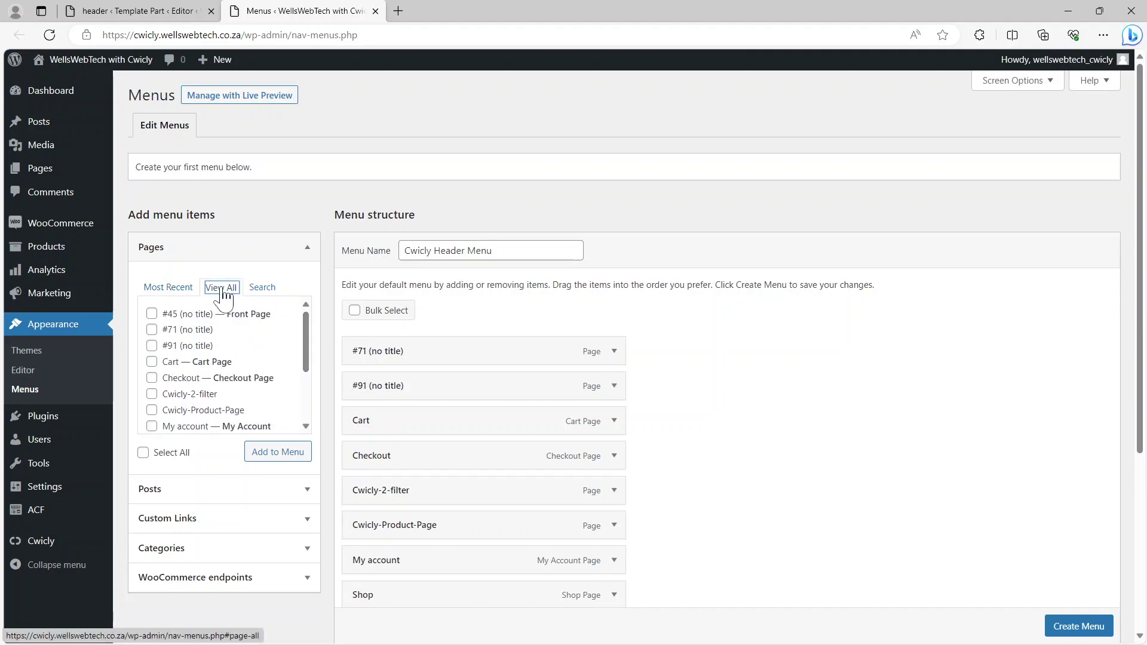
left_click(152, 314)
left_click(277, 453)
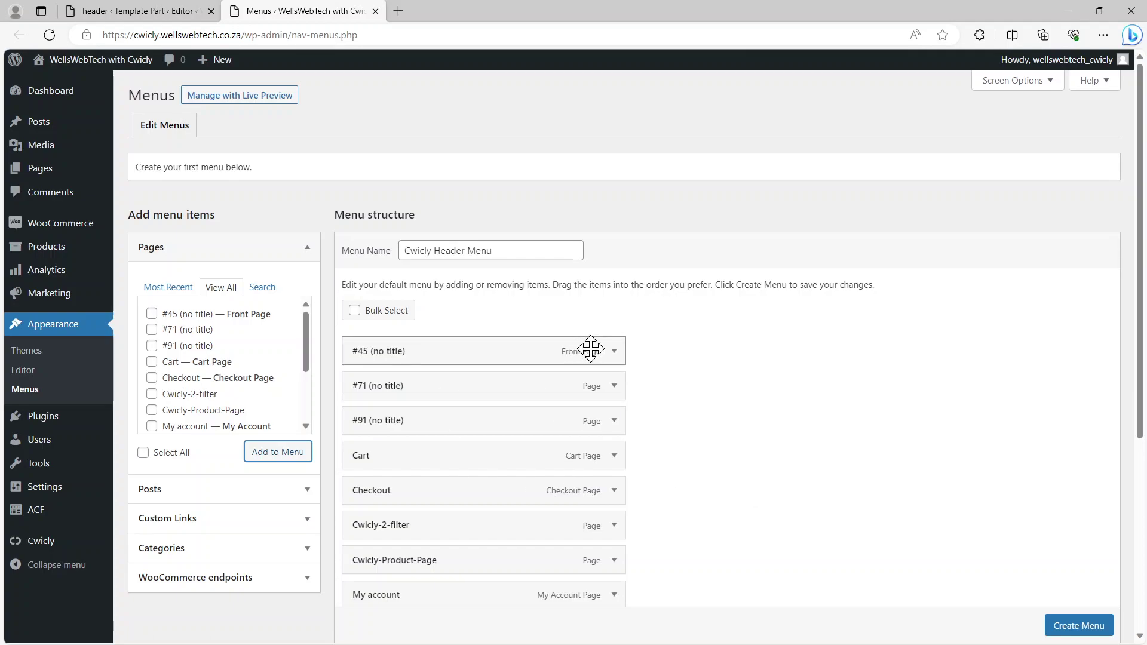
Step: Set the navigation label of the #45 front page item to Home and collapse the item
left_click(615, 355)
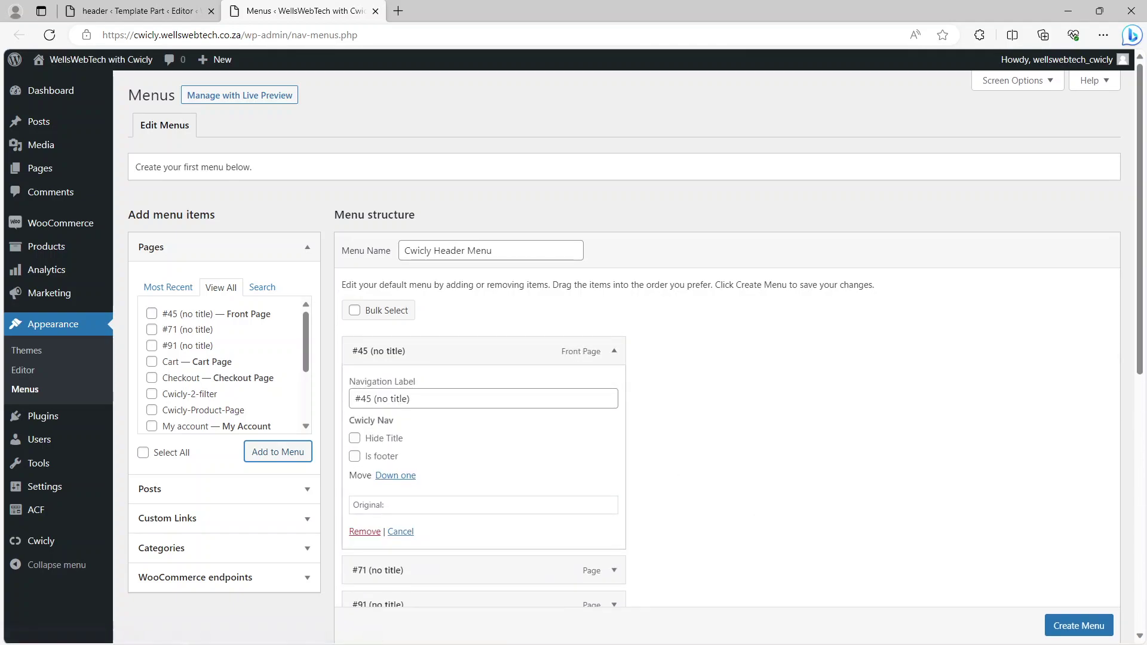
key("Tab")
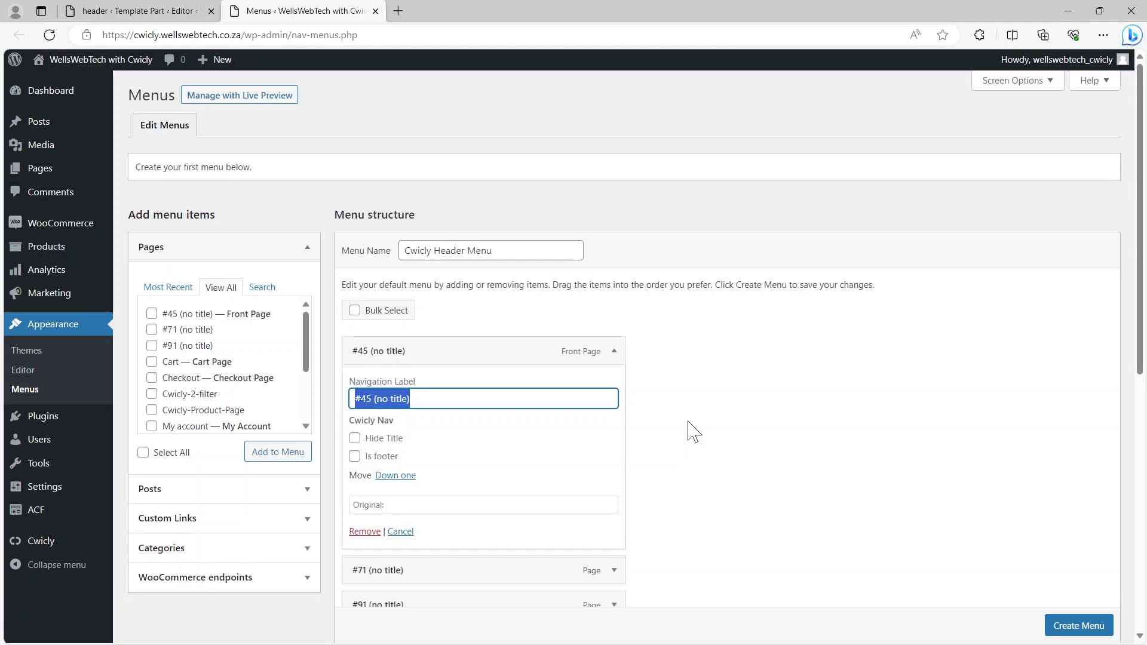
type("Home")
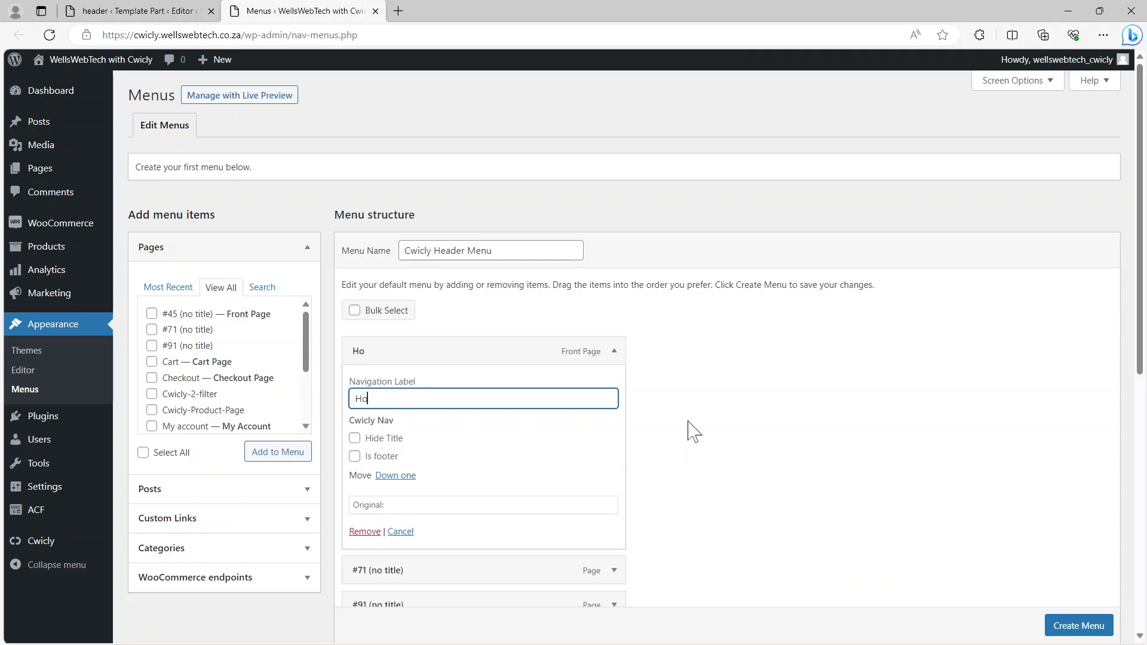
left_click(615, 351)
Step: Set the navigation label of the #71 (no title) item to Sample 1 and collapse the item
left_click(614, 387)
left_click(509, 433)
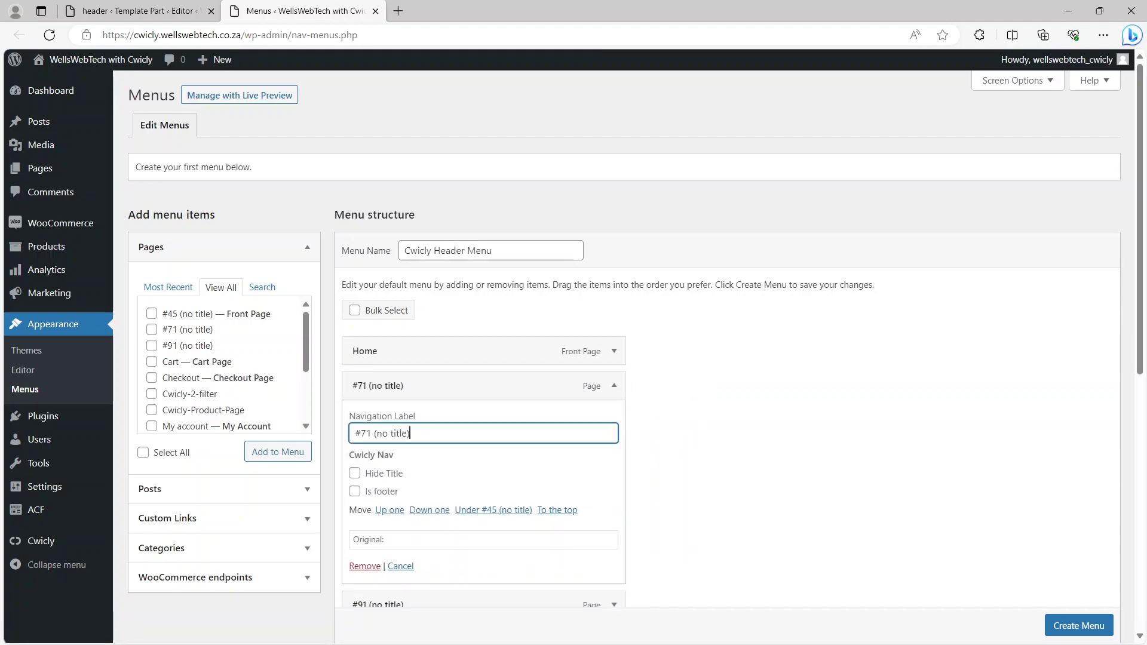
key("ctrl+a")
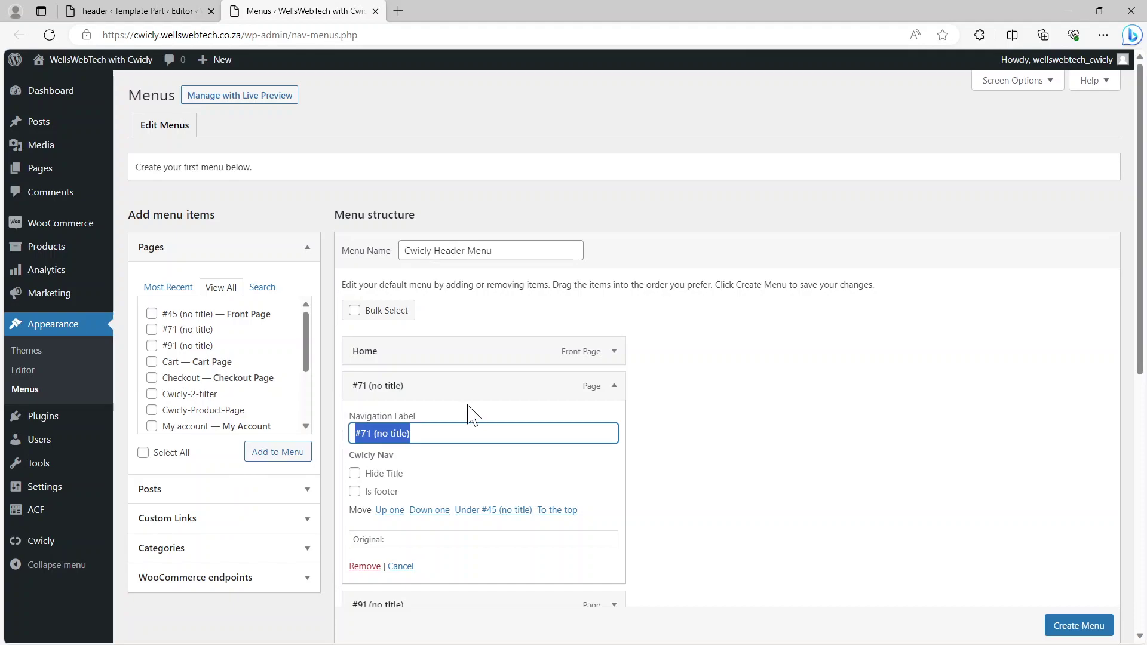
type("Sample 1")
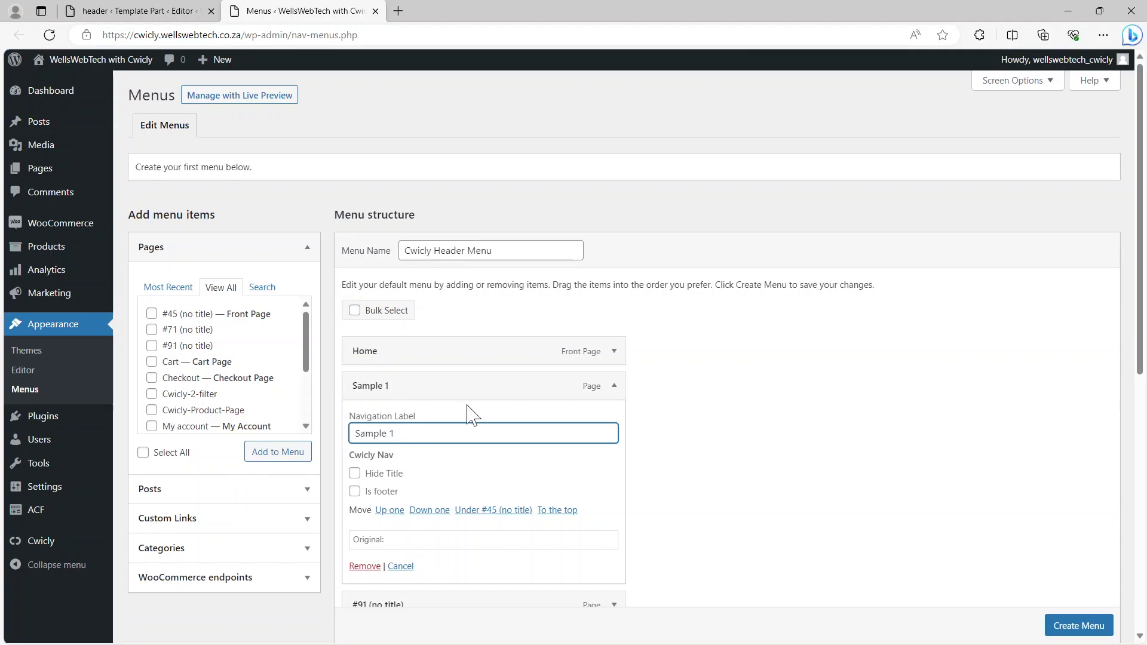
left_click(614, 386)
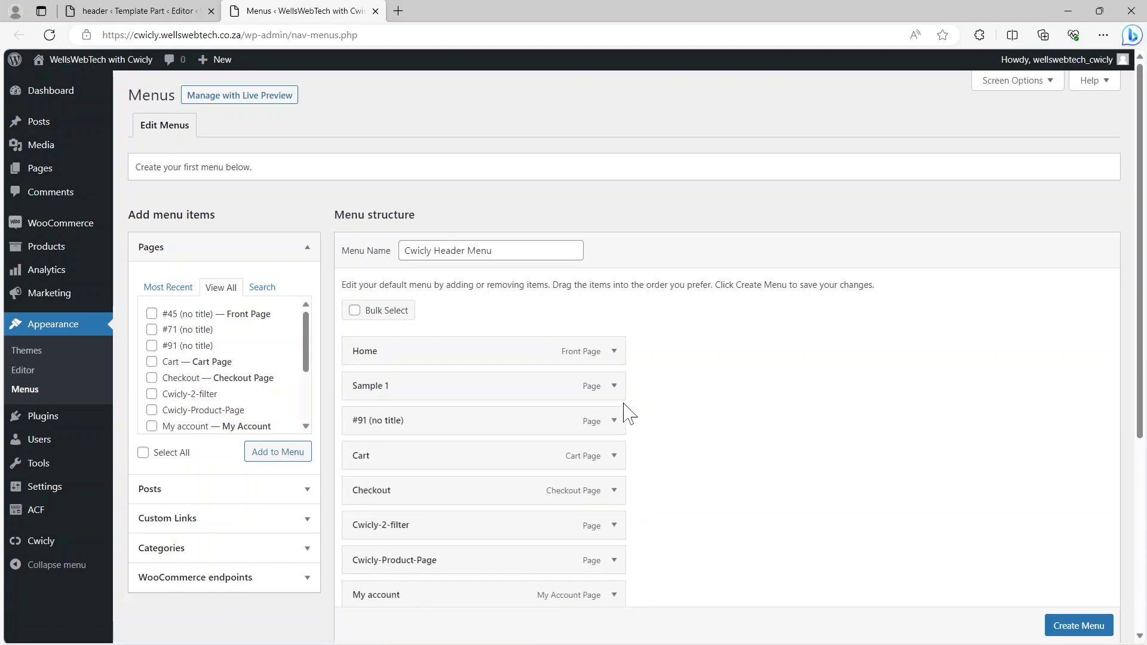
Step: Set the navigation label of the #91 (no title) item to Sample 2 and collapse the item
left_click(614, 422)
key("Tab")
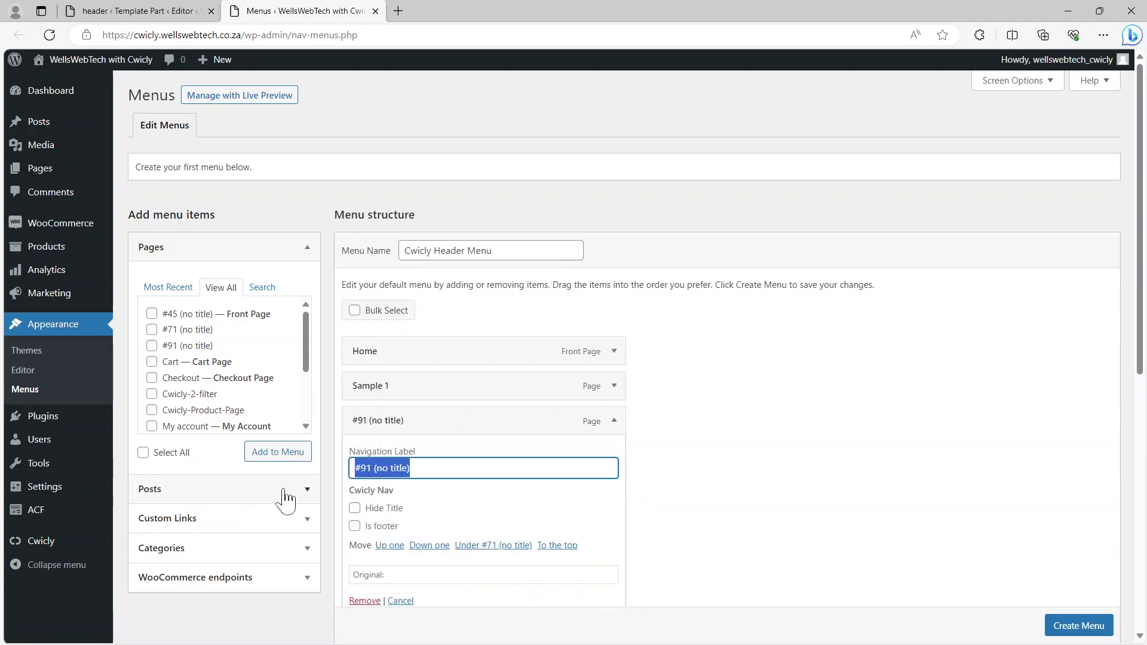
type("Sample 2")
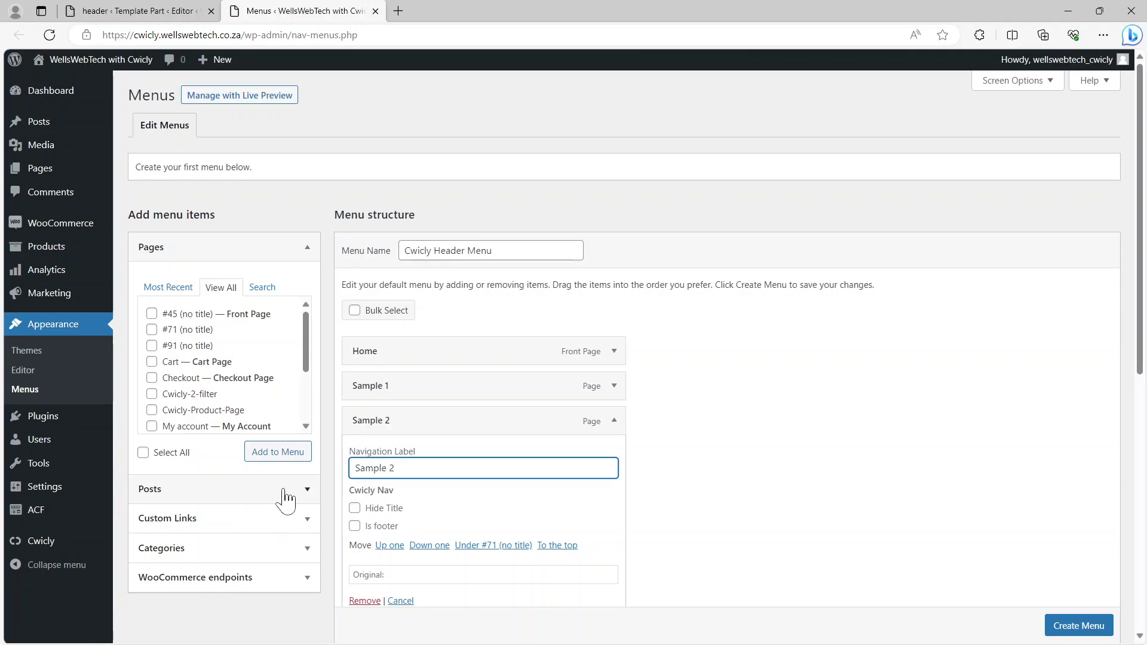
left_click(617, 429)
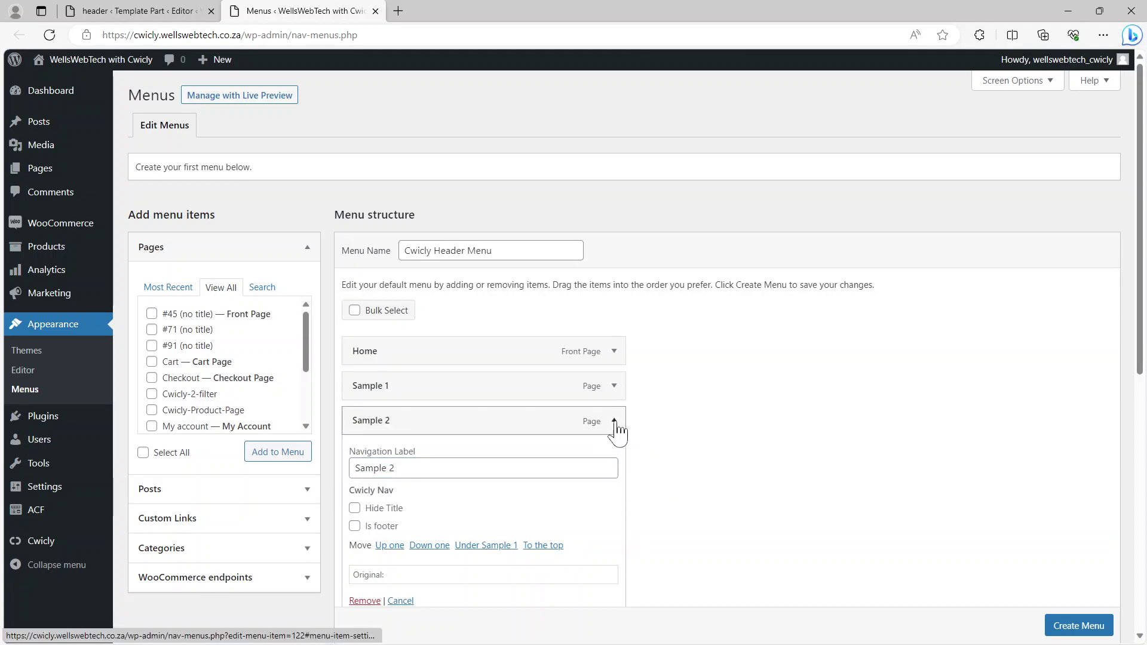
left_click(615, 422)
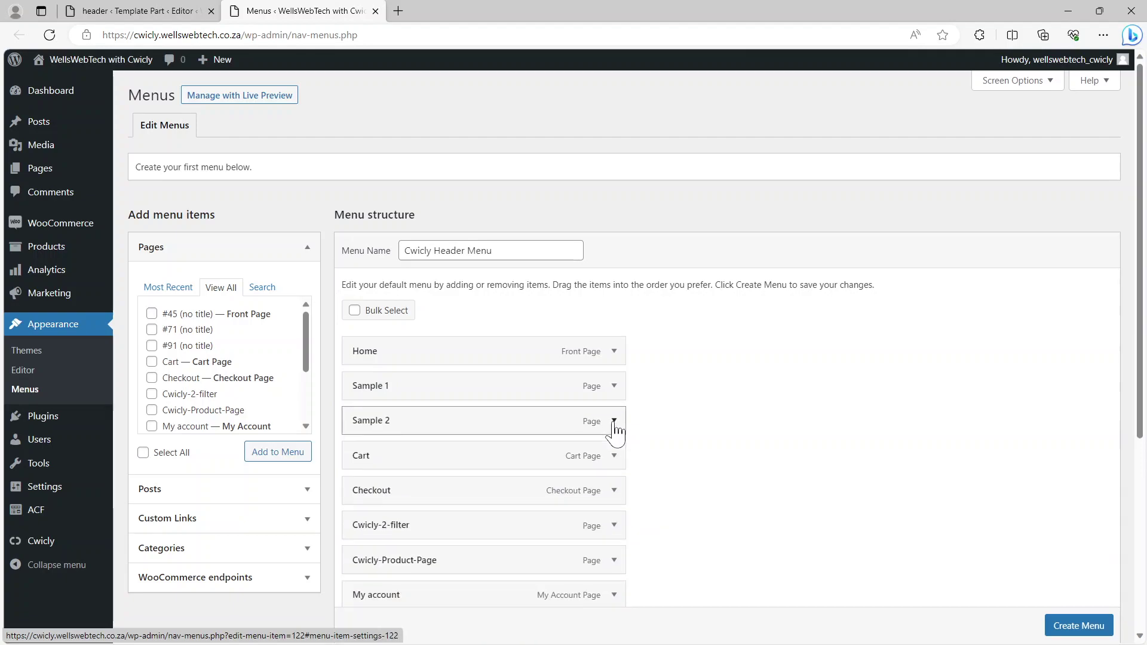
scroll(703, 434, "down", 5)
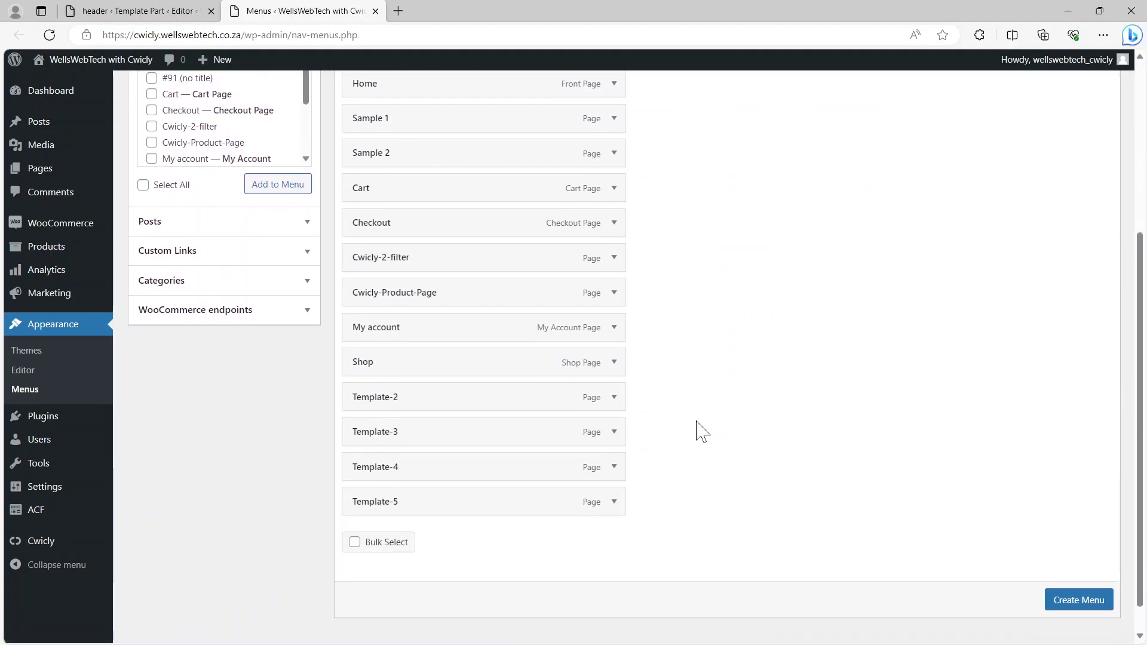
scroll(692, 424, "up", 3)
scroll(657, 407, "down", 2)
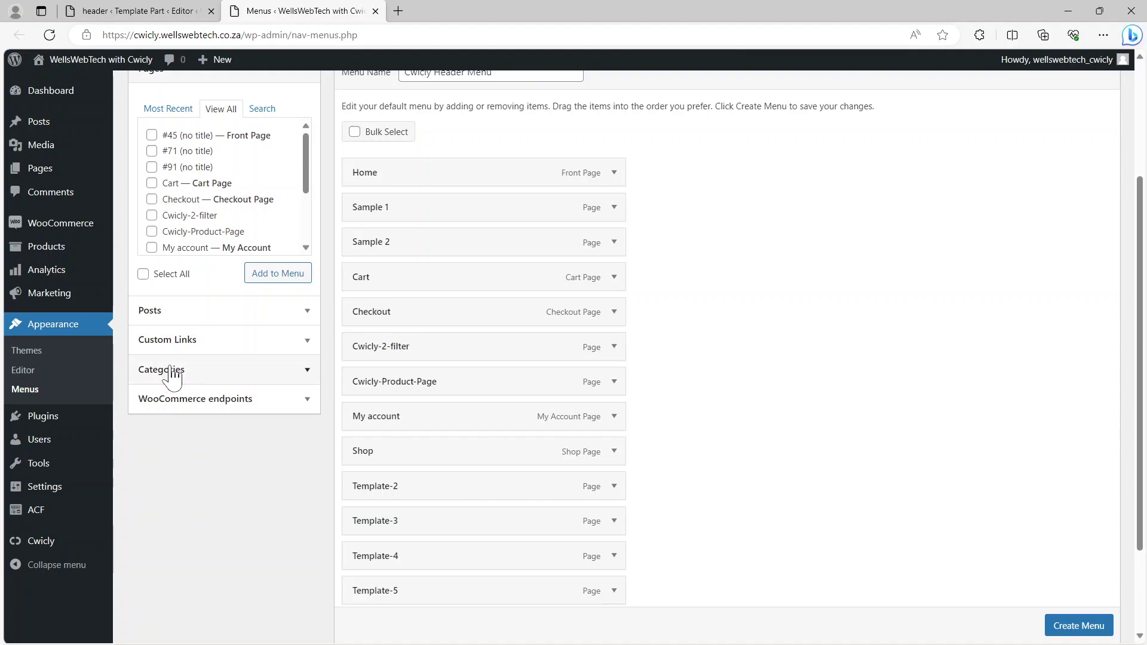
Step: Add a custom link to the menu with the URL # and the link text Shop
left_click(178, 345)
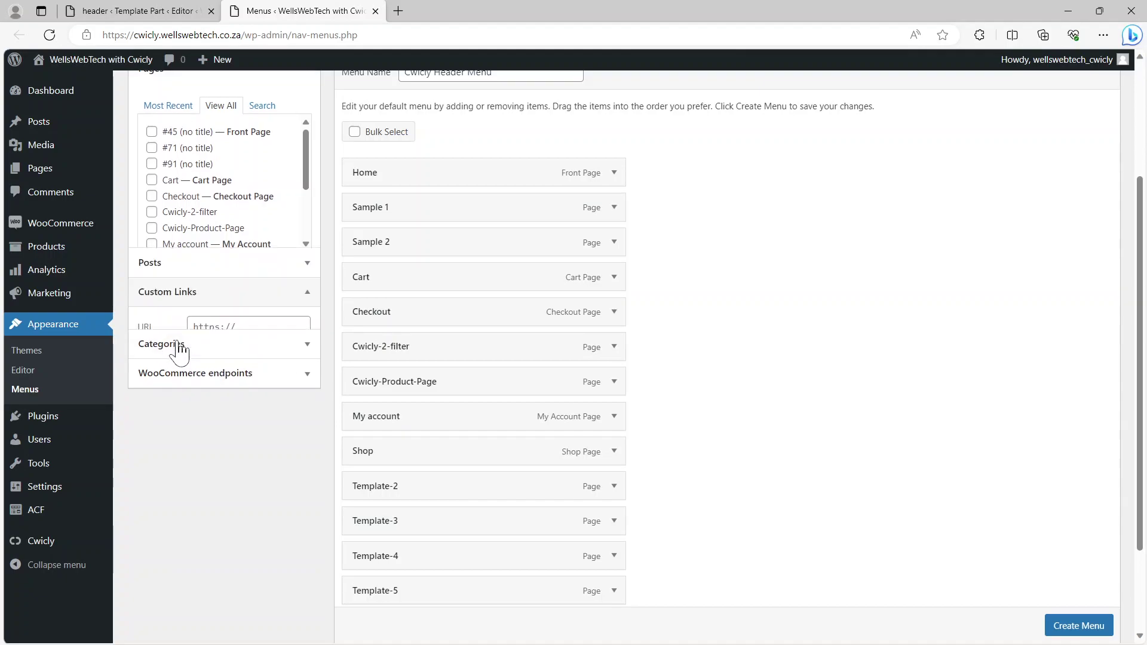
left_click(194, 172)
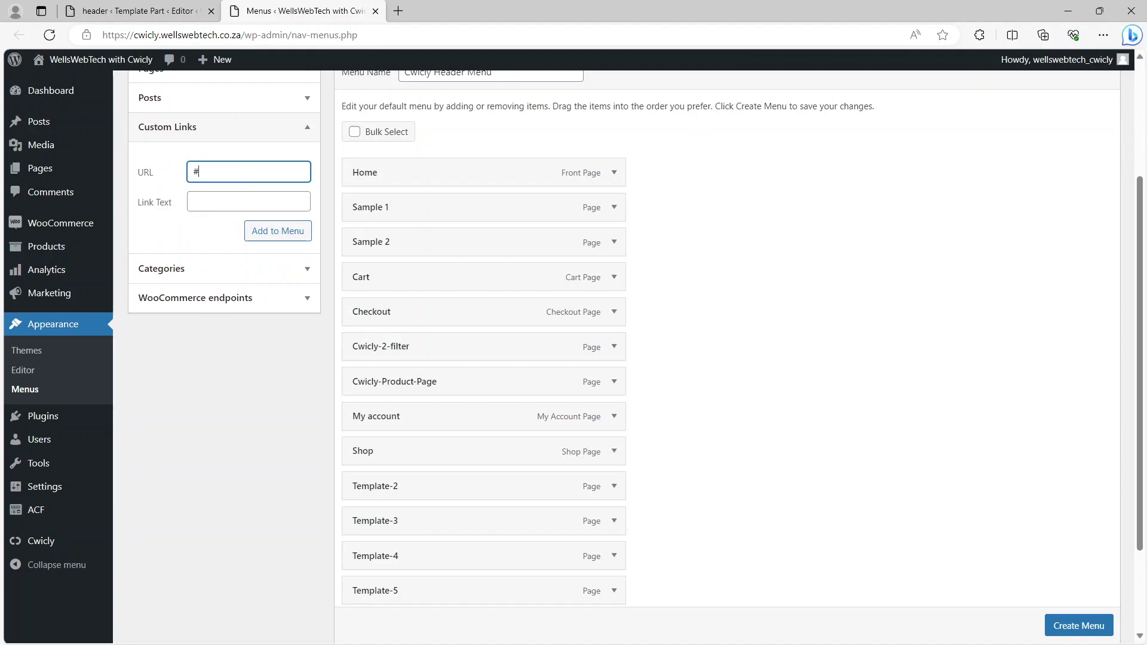
left_click(194, 202)
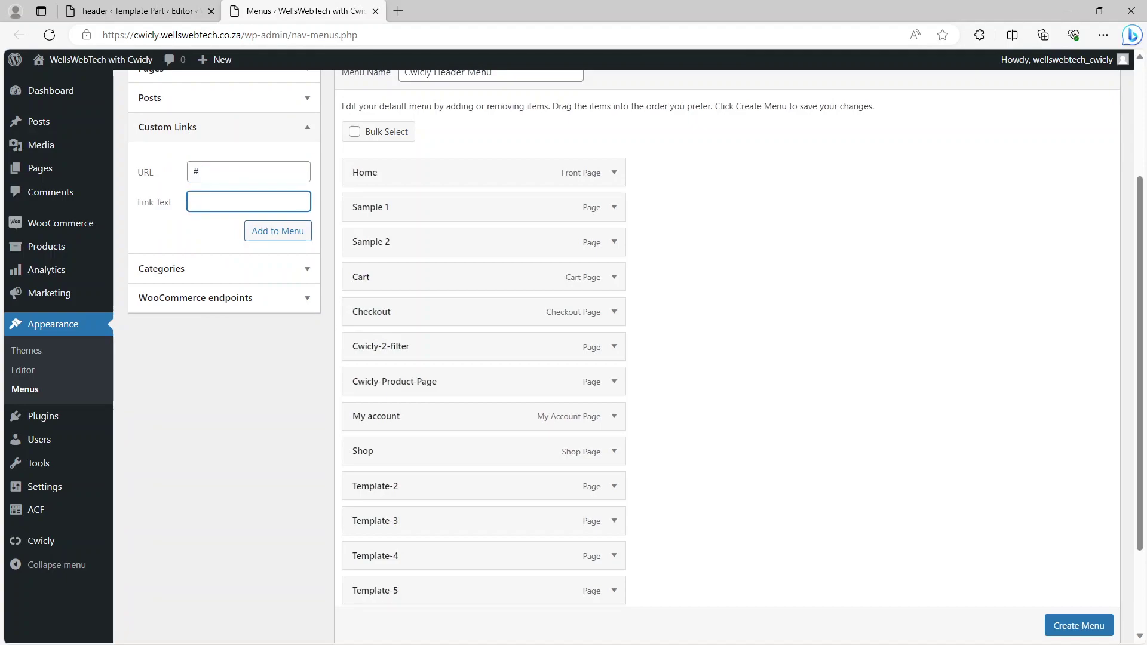
left_click(258, 233)
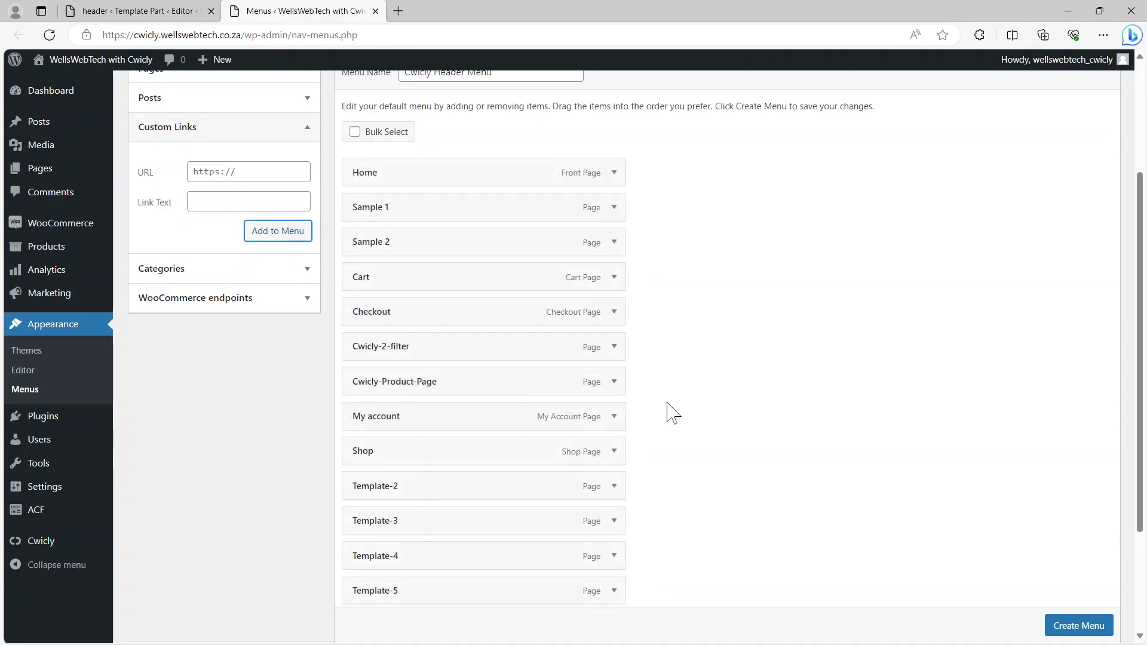
Step: Change the navigation label of the Shop custom link to Shopping Menu
scroll(693, 418, "down", 1)
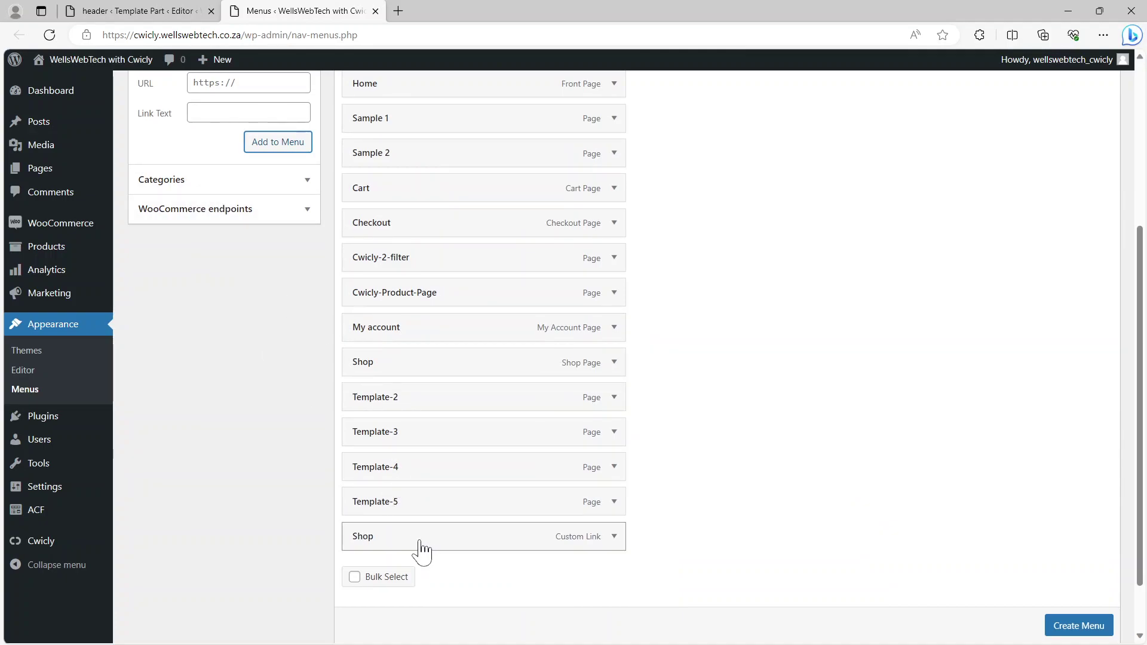
left_click(615, 537)
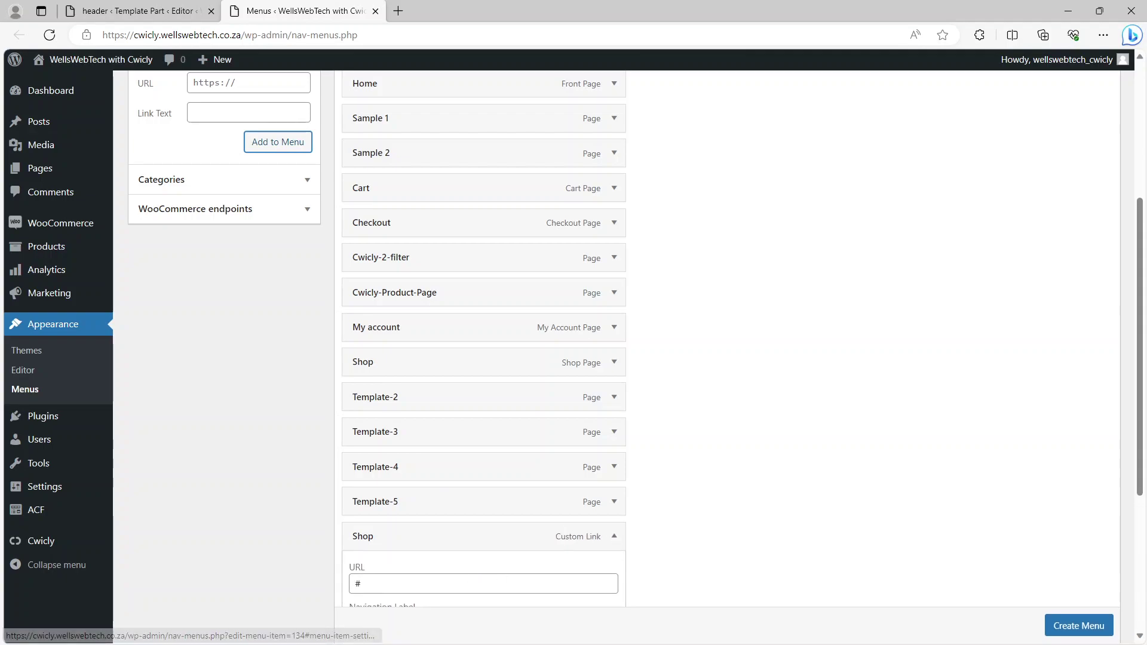
scroll(402, 522, "down", 3)
left_click(378, 446)
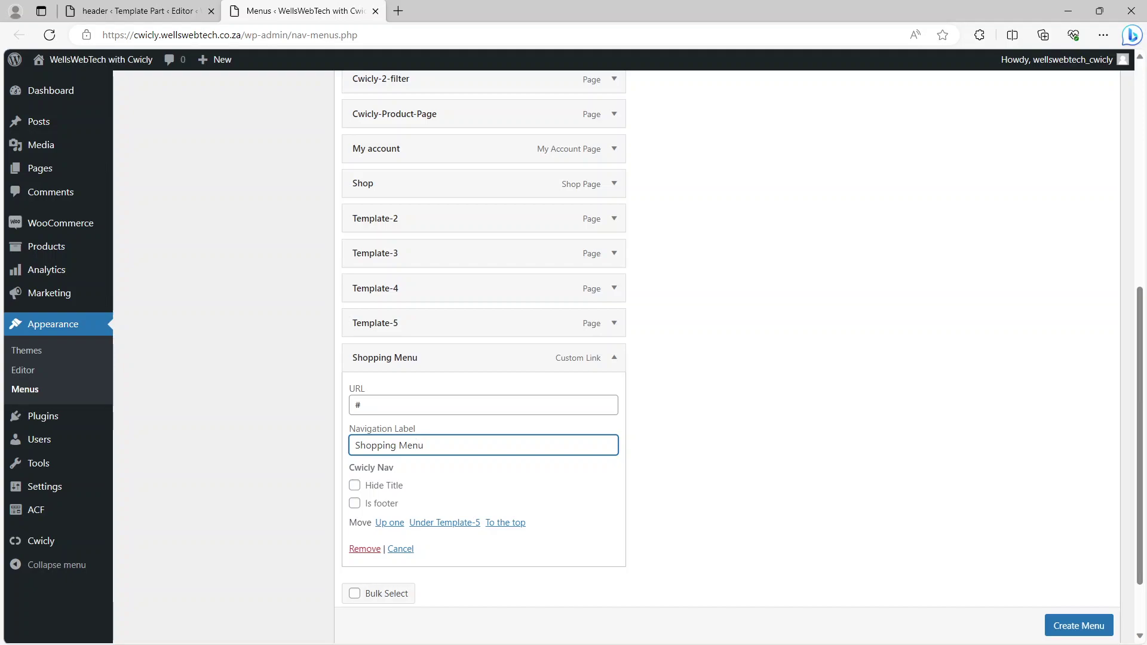
Step: Nest the My account, Shop, Cart and Checkout pages, in that order, as sub items under Shopping Menu
scroll(613, 371, "up", 2)
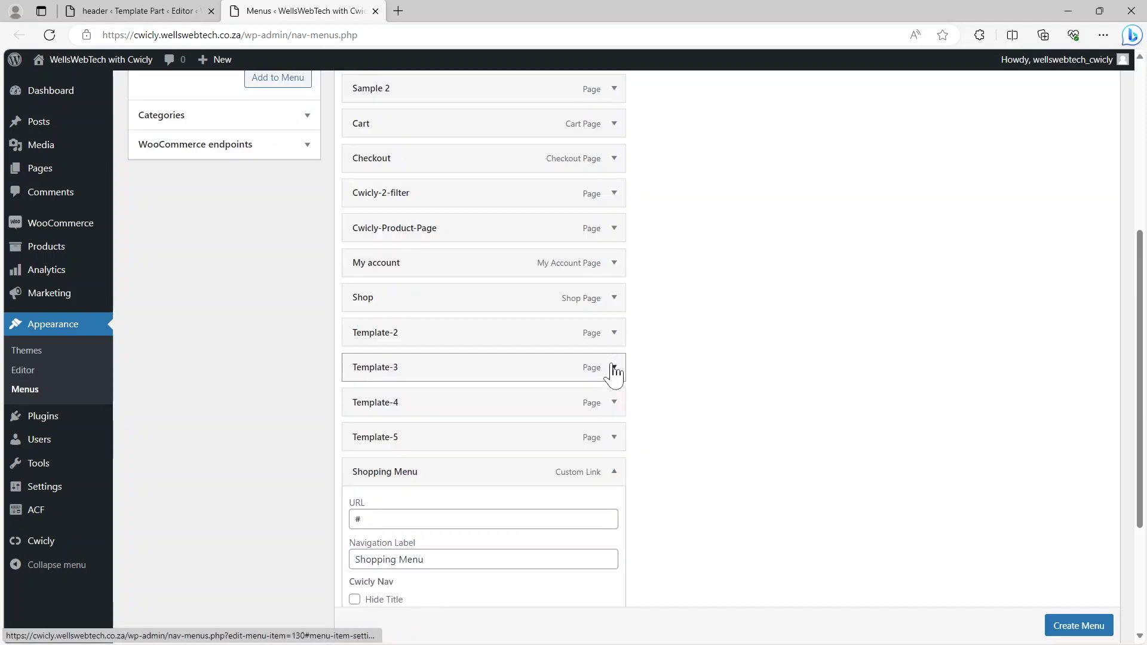
left_click_drag(387, 306, 496, 422)
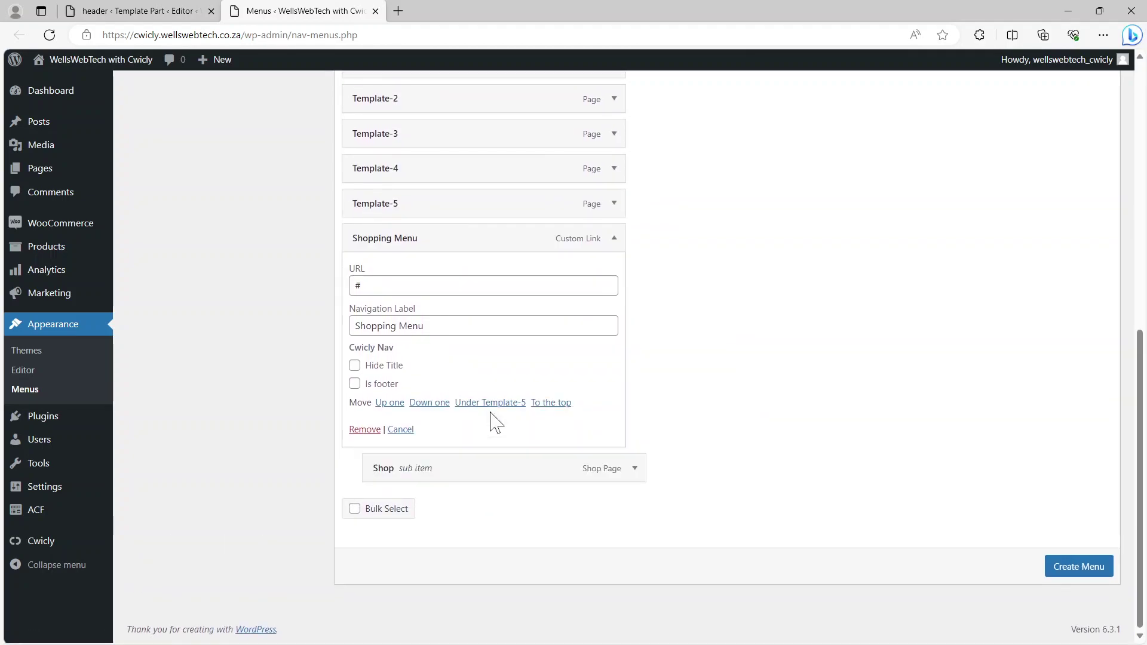
left_click(614, 242)
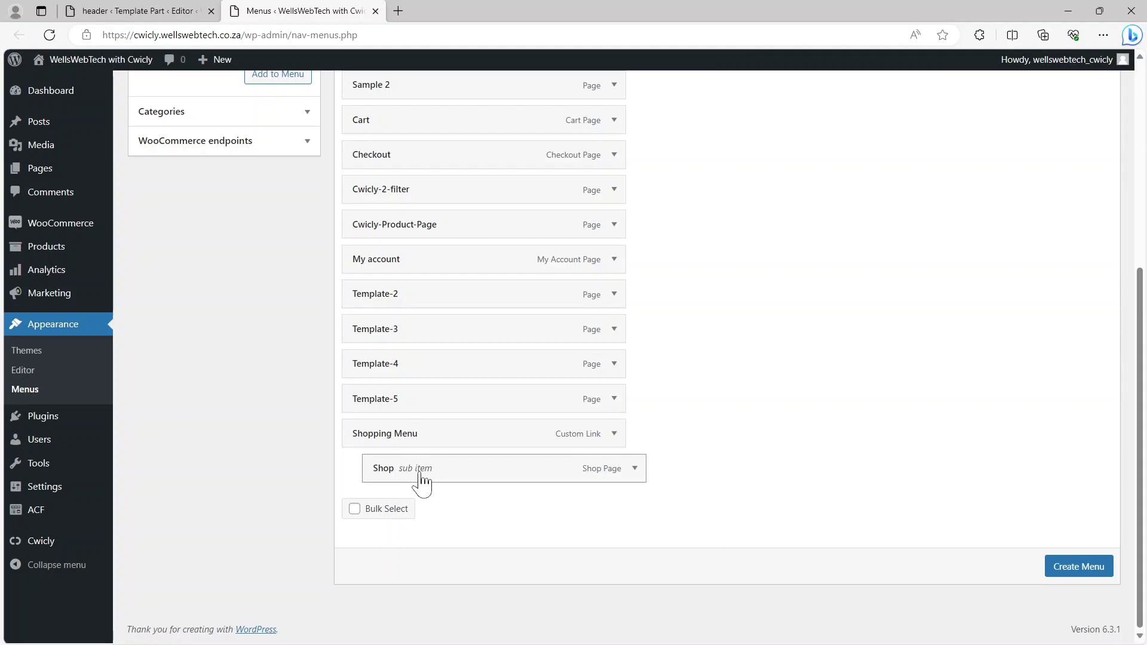
left_click_drag(387, 266, 412, 424)
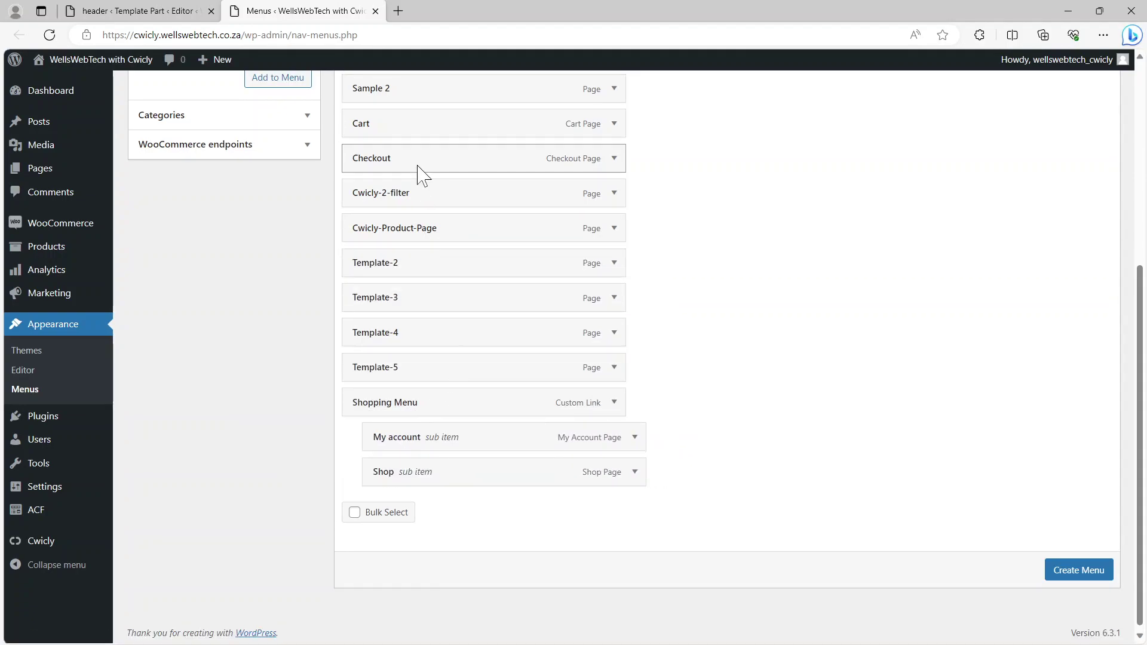
left_click_drag(412, 165, 446, 476)
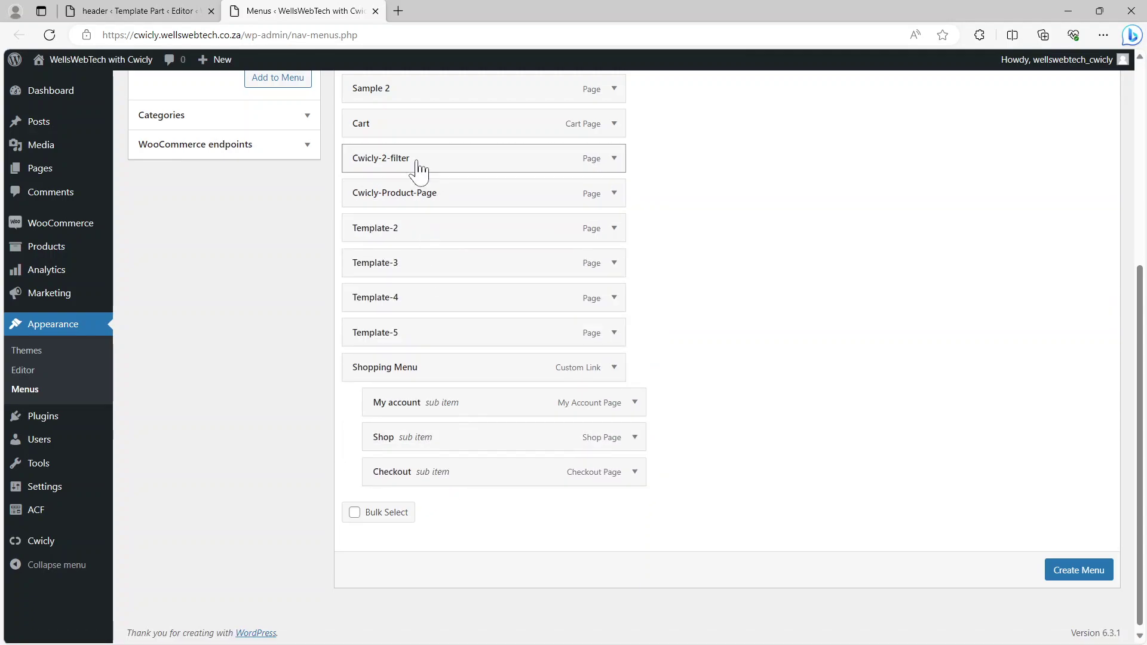
left_click_drag(407, 128, 425, 447)
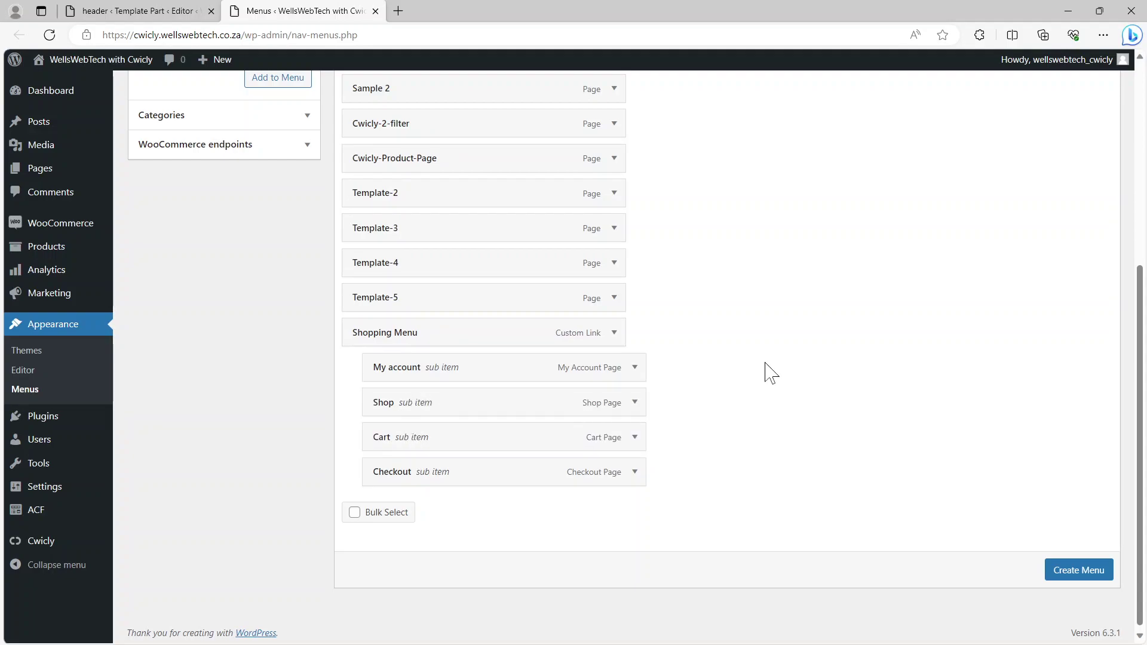
Step: Nest Sample 2 as a sub item under Sample 1
scroll(754, 375, "up", 2)
left_click(615, 386)
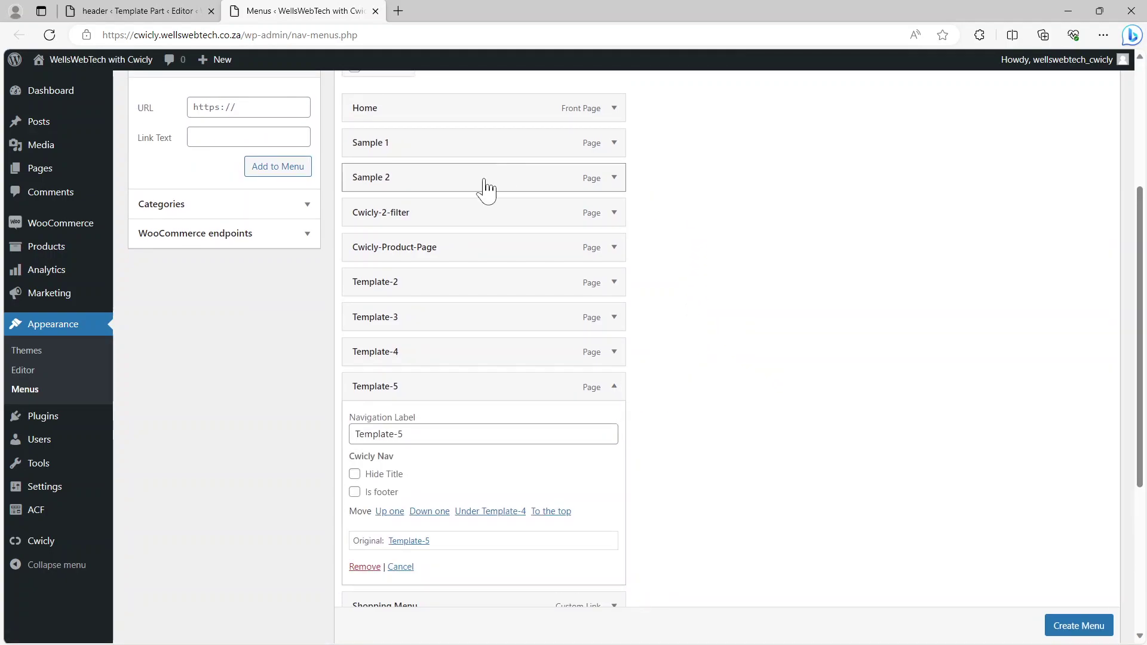
left_click_drag(472, 183, 500, 177)
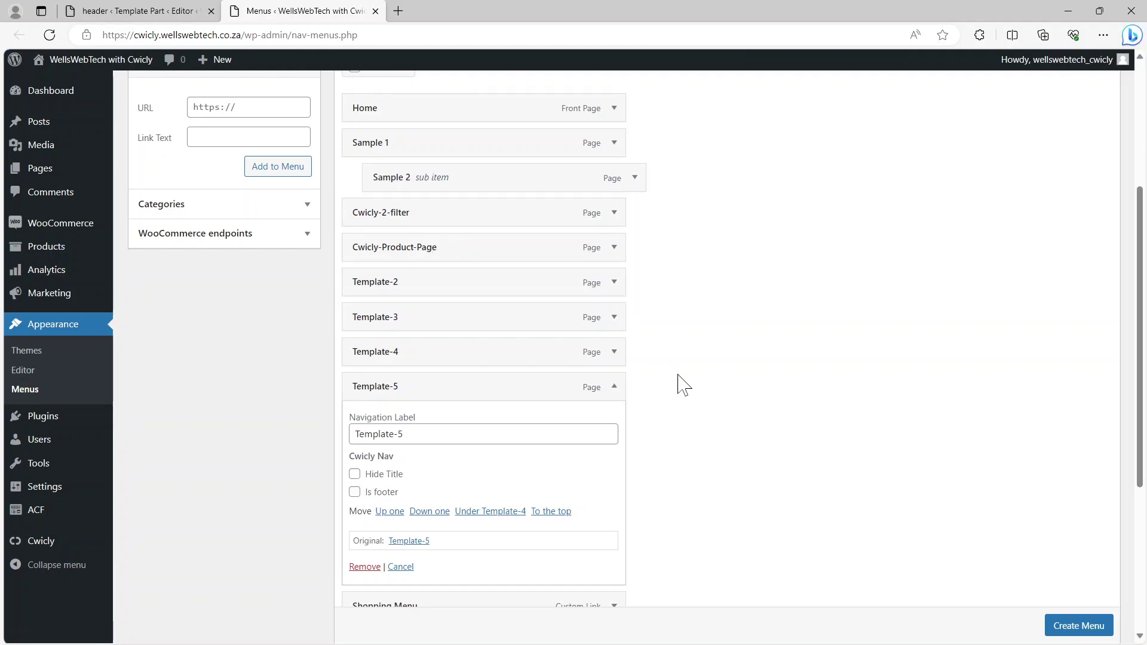
Step: Move Cwicly-Product-Page under Shopping Menu as its first sub item and collapse the Template-5 item
scroll(679, 384, "down", 3)
scroll(509, 218, "up", 2)
left_click_drag(434, 166, 474, 532)
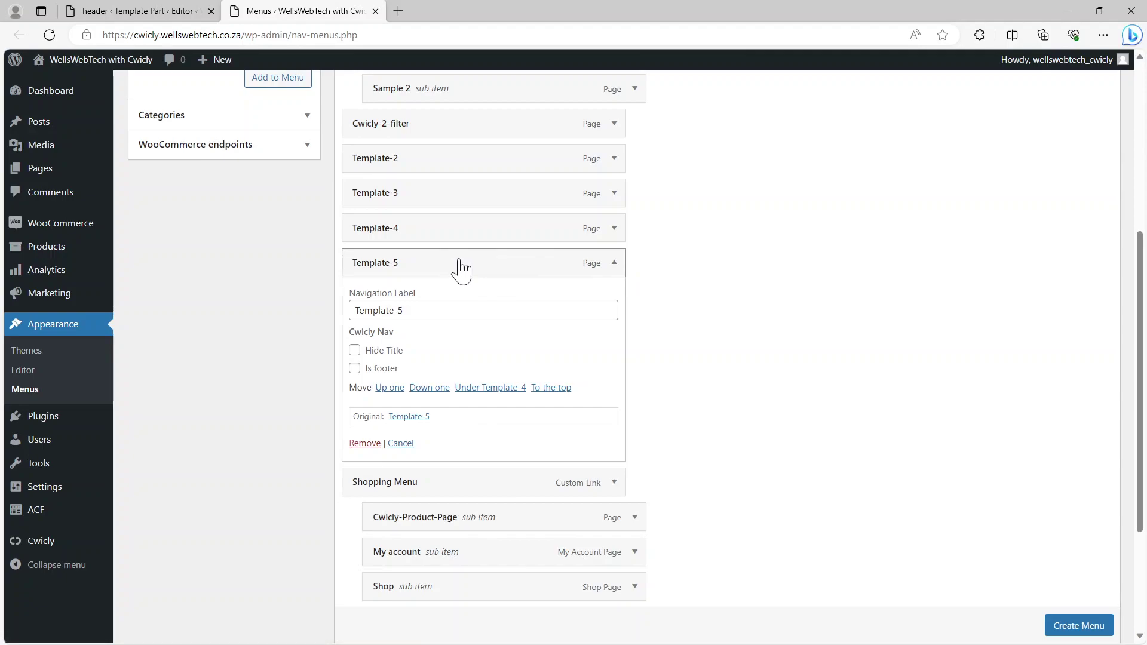
left_click(614, 264)
Step: Nest Template-3, Template-4 and Template-5 as sub items under Template-2
scroll(674, 332, "up", 1)
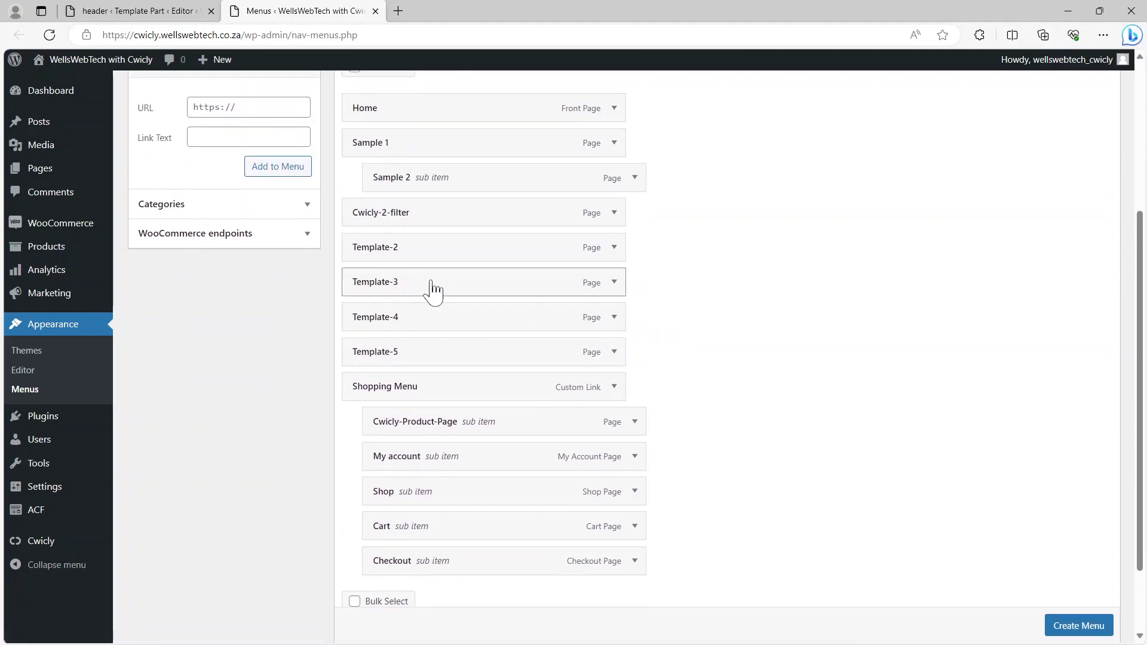
left_click_drag(422, 293, 459, 358)
scroll(673, 333, "up", 4)
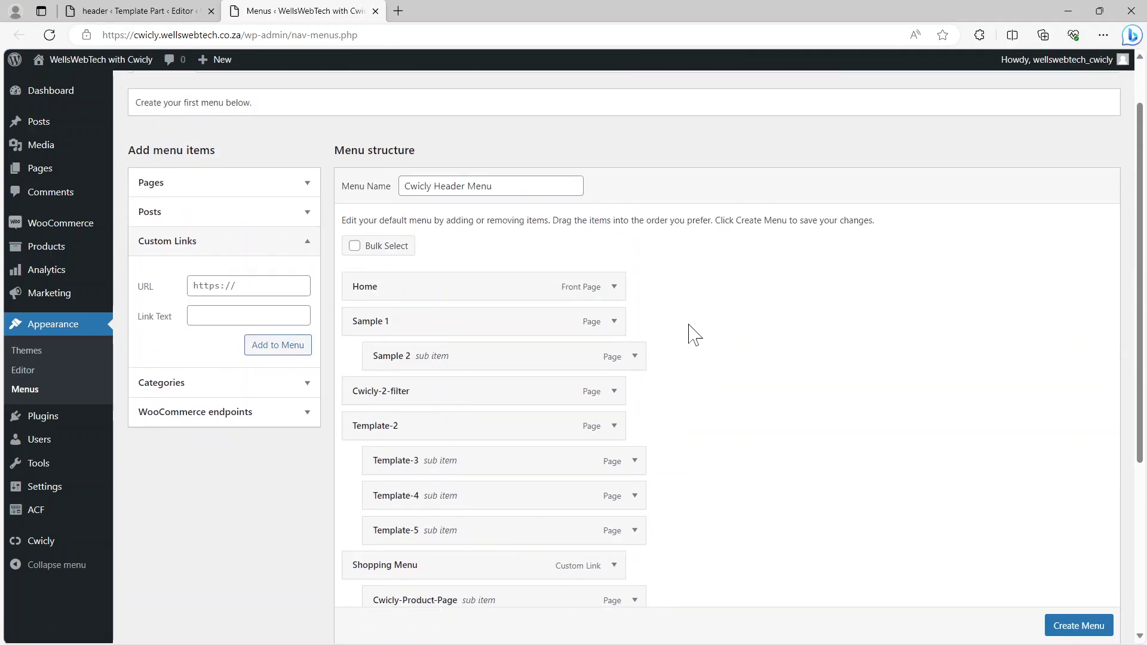
Step: Create the Cwicly Header Menu with the arranged items and save it
scroll(792, 380, "down", 5)
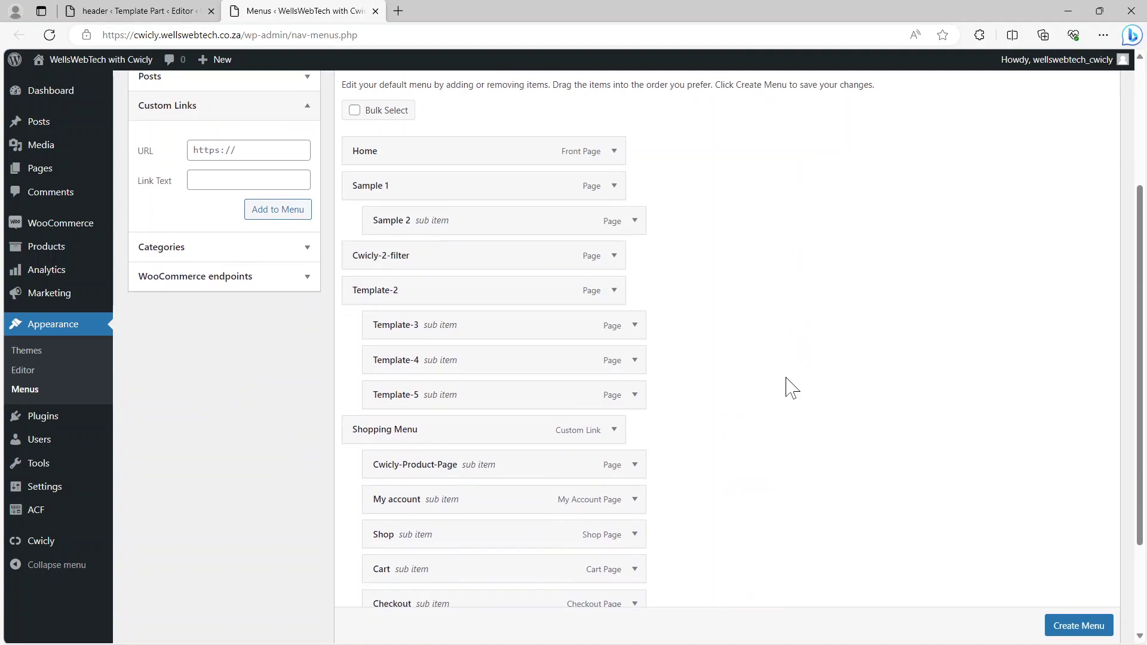
left_click(1085, 571)
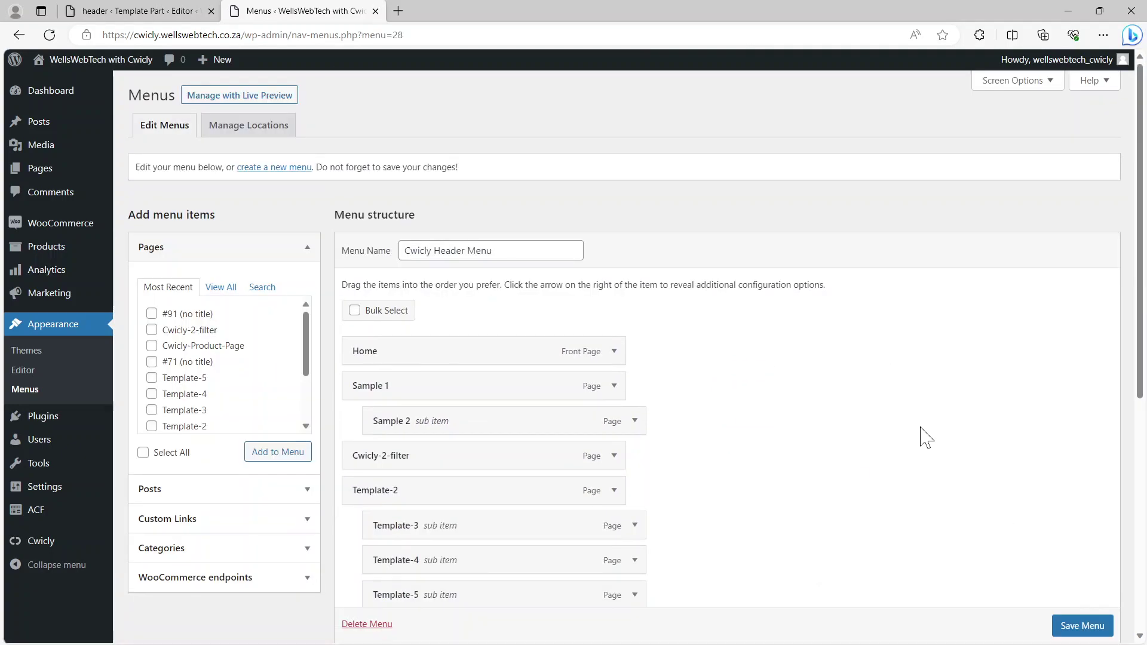
scroll(1064, 622, "down", 1)
left_click(1074, 628)
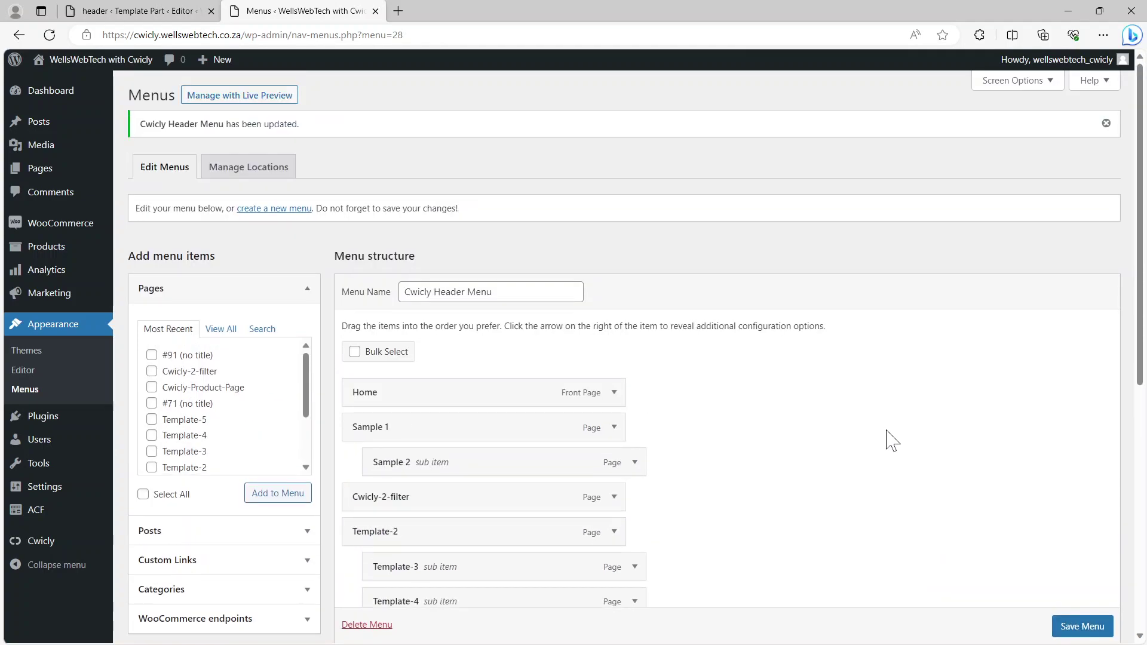
scroll(878, 433, "down", 8)
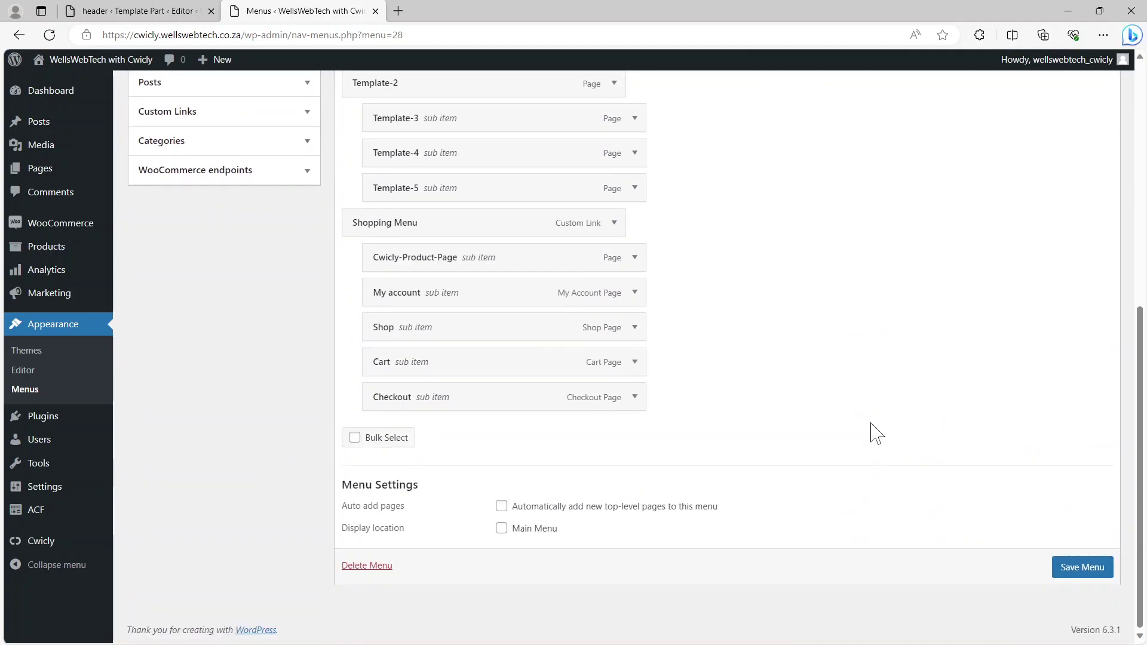
scroll(875, 434, "up", 8)
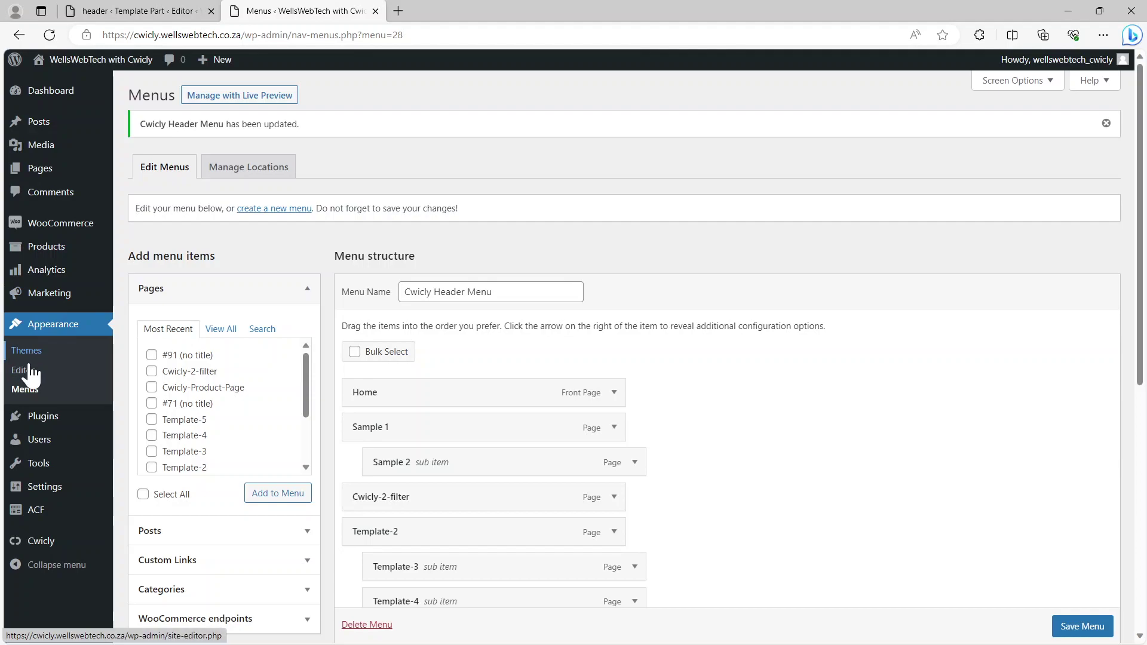
Step: Open the site editor, return to the header template part and show the settings of its Menu block
left_click(33, 375)
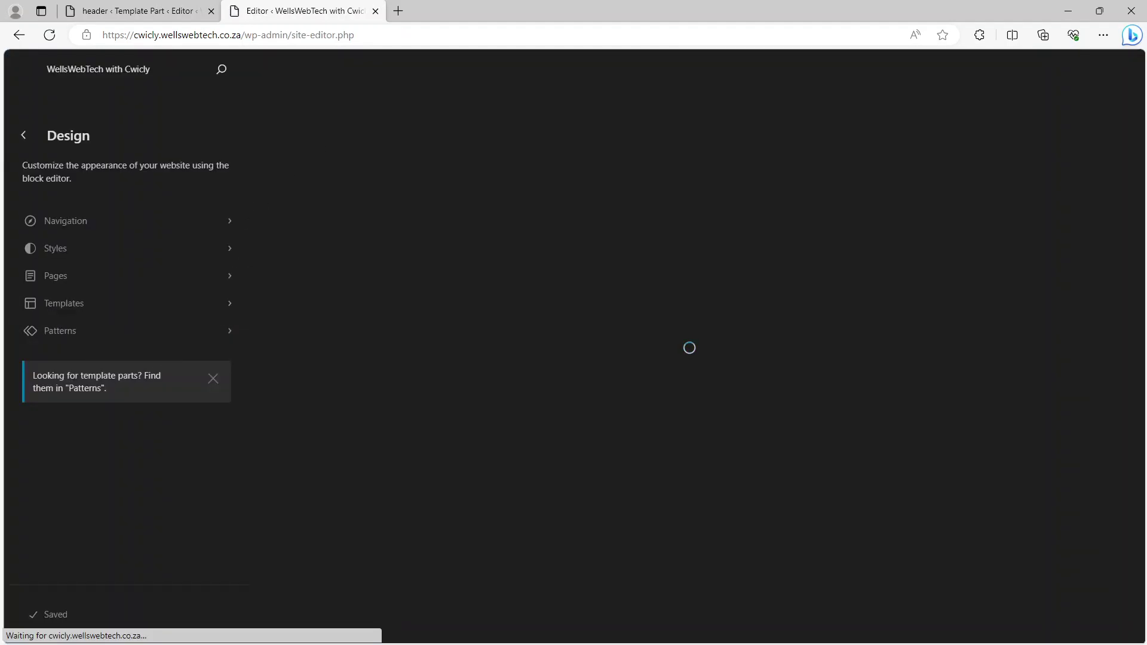
left_click(144, 17)
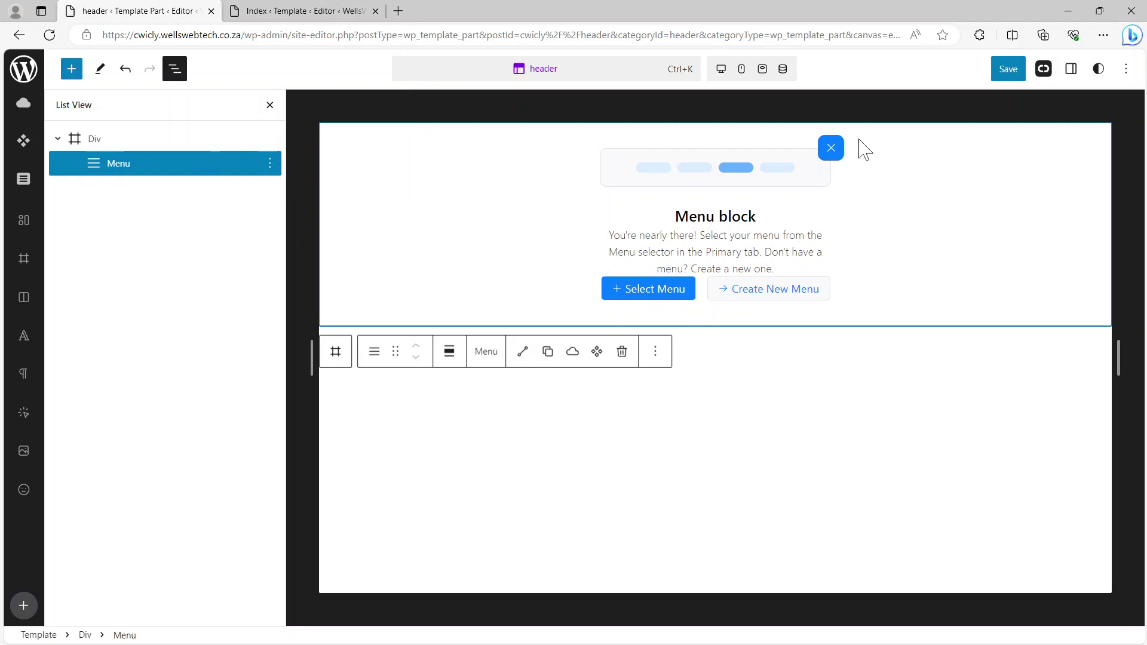
left_click(1072, 69)
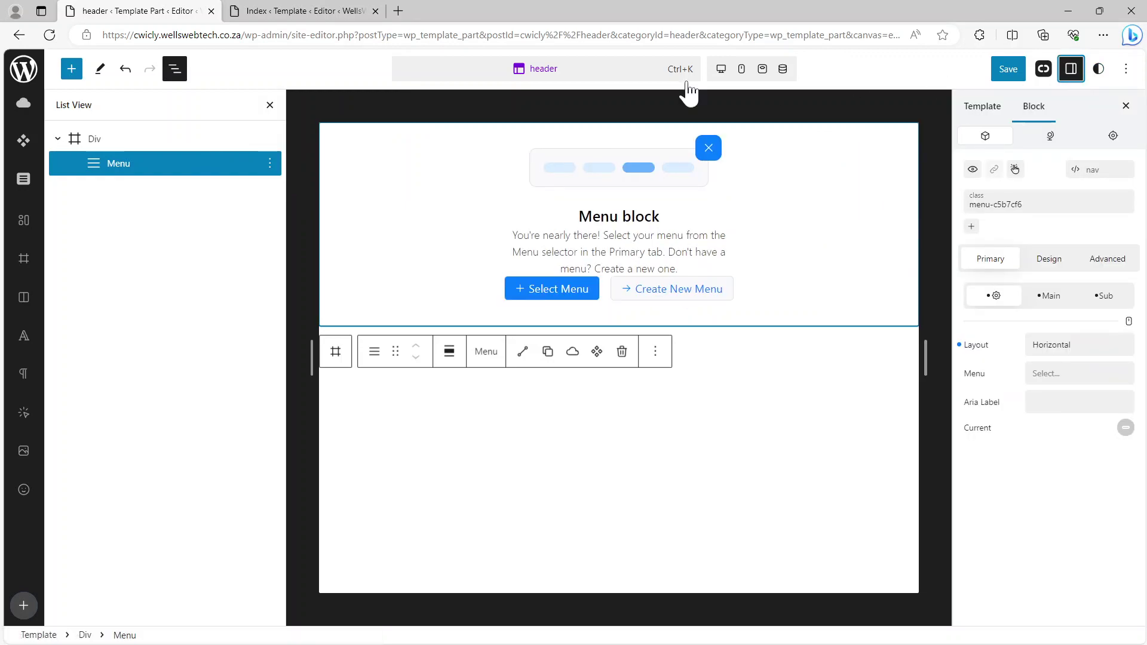
Step: Dismiss the page reload and save the header template part
left_click(50, 35)
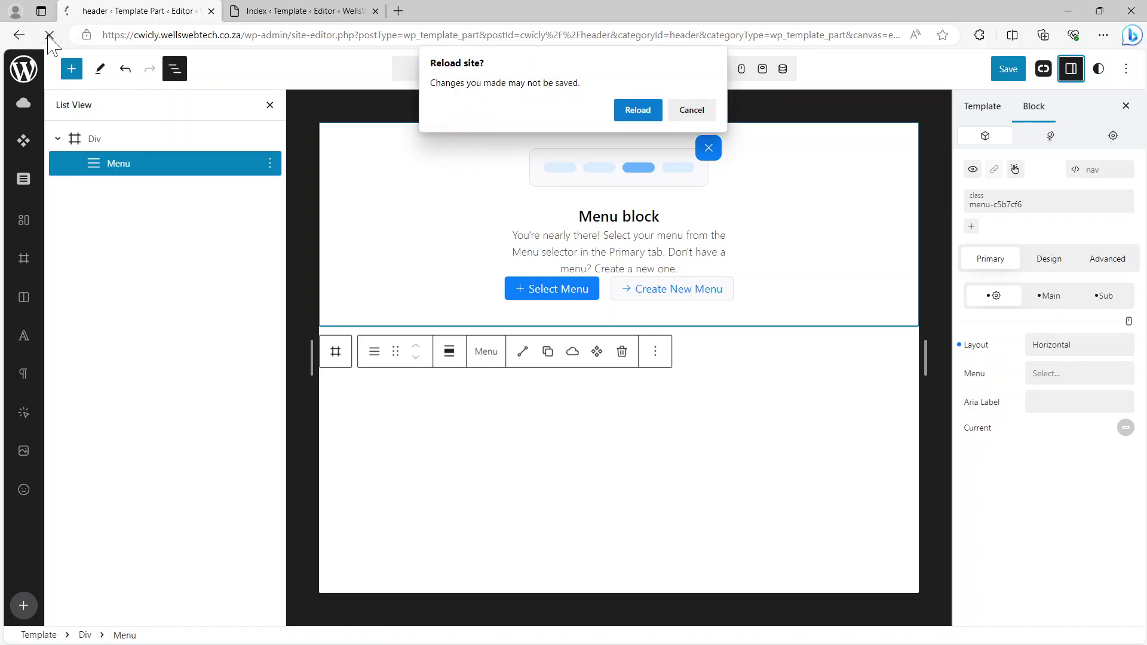
left_click(693, 109)
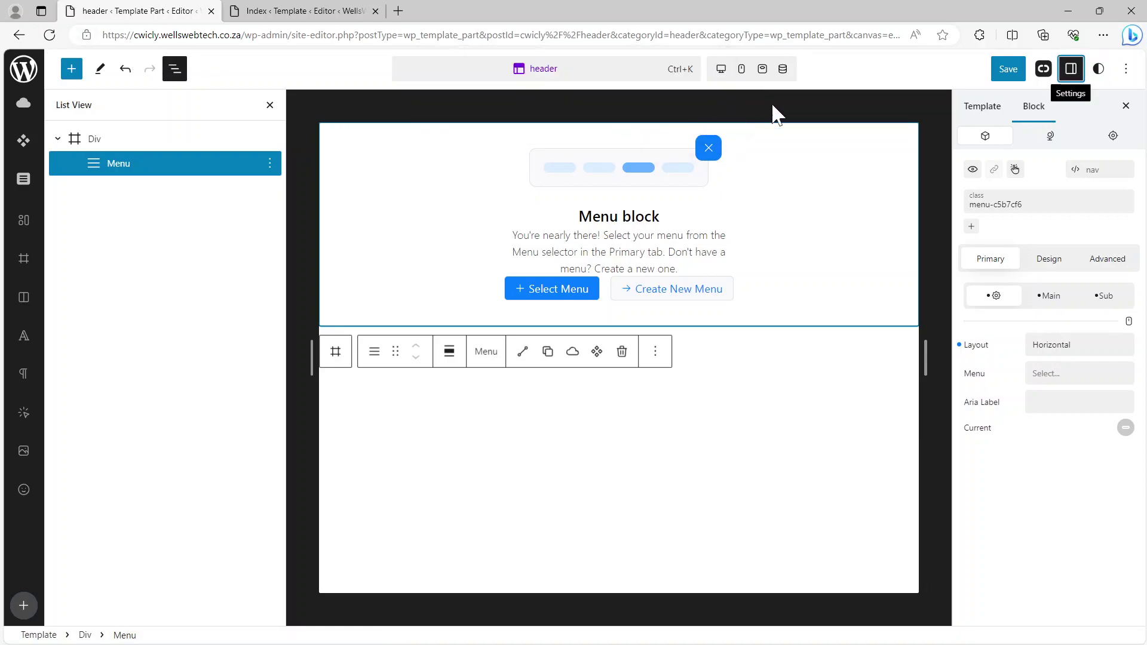
left_click(1010, 70)
left_click(1012, 70)
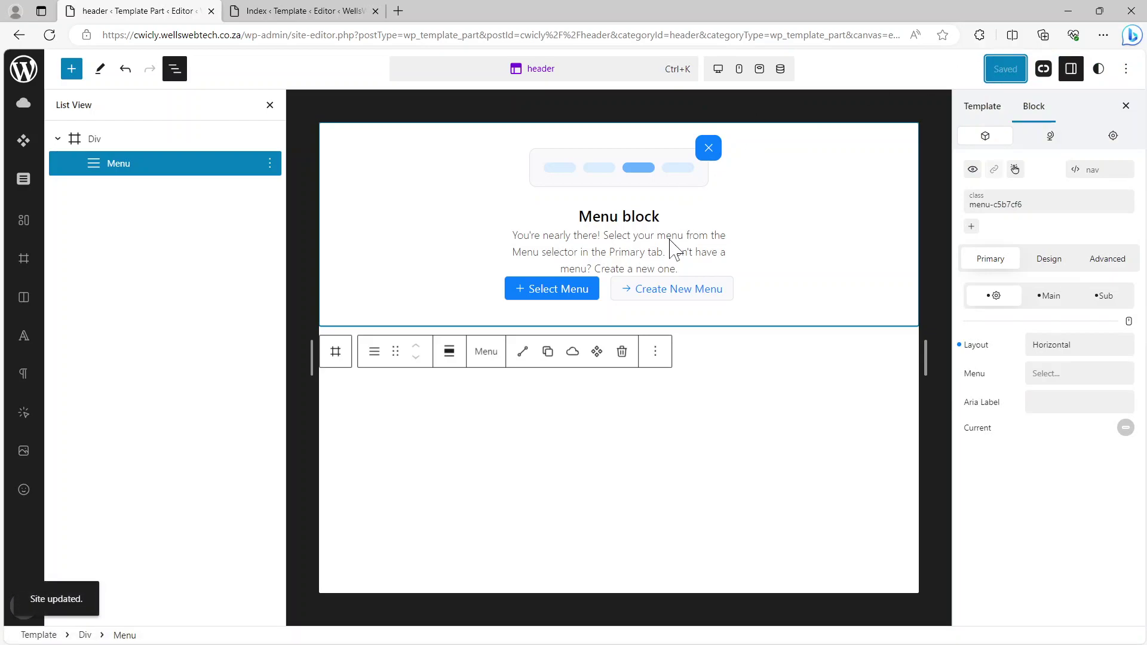
Step: Assign the Cwicly Header Menu to the Menu block
left_click(1063, 374)
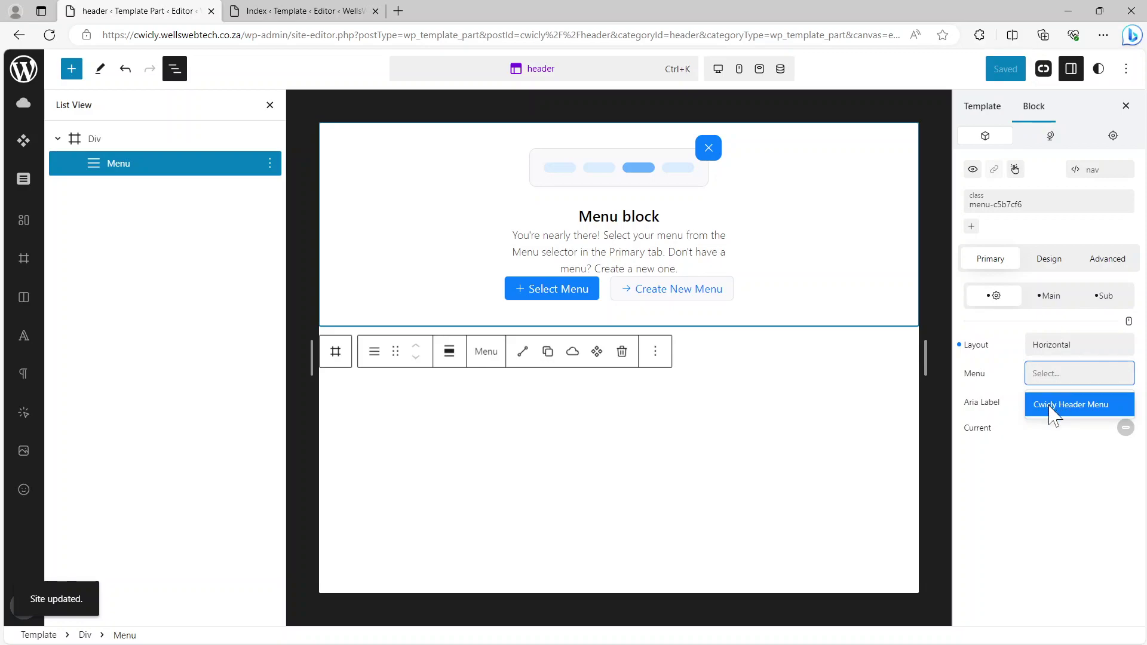
left_click(787, 211)
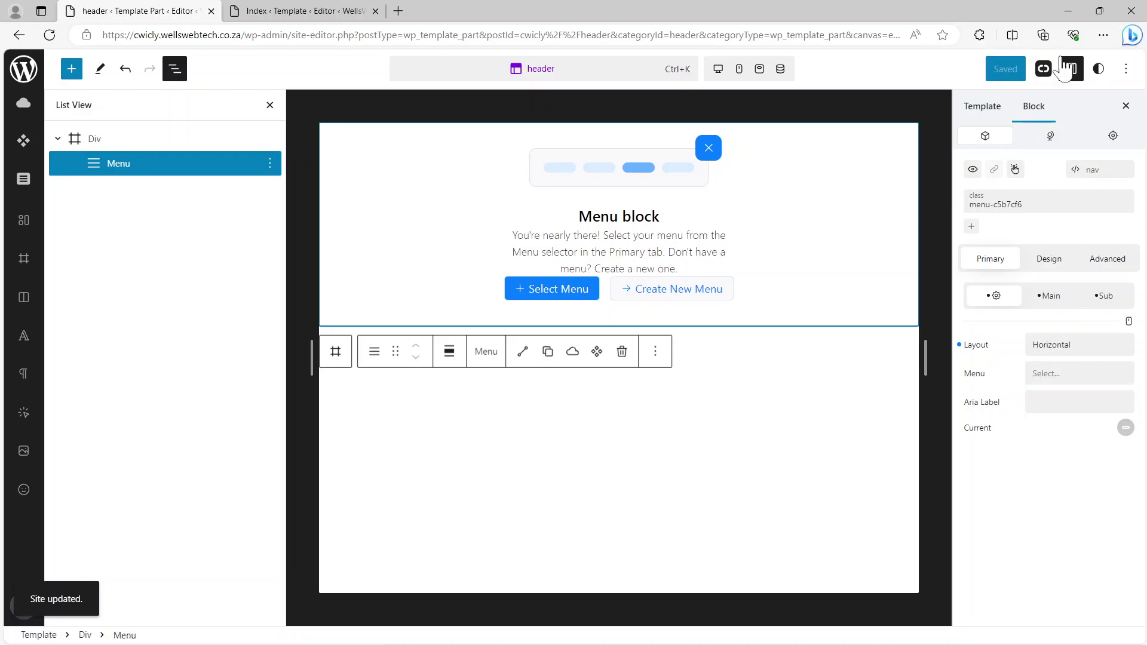
left_click(1050, 379)
left_click(1061, 418)
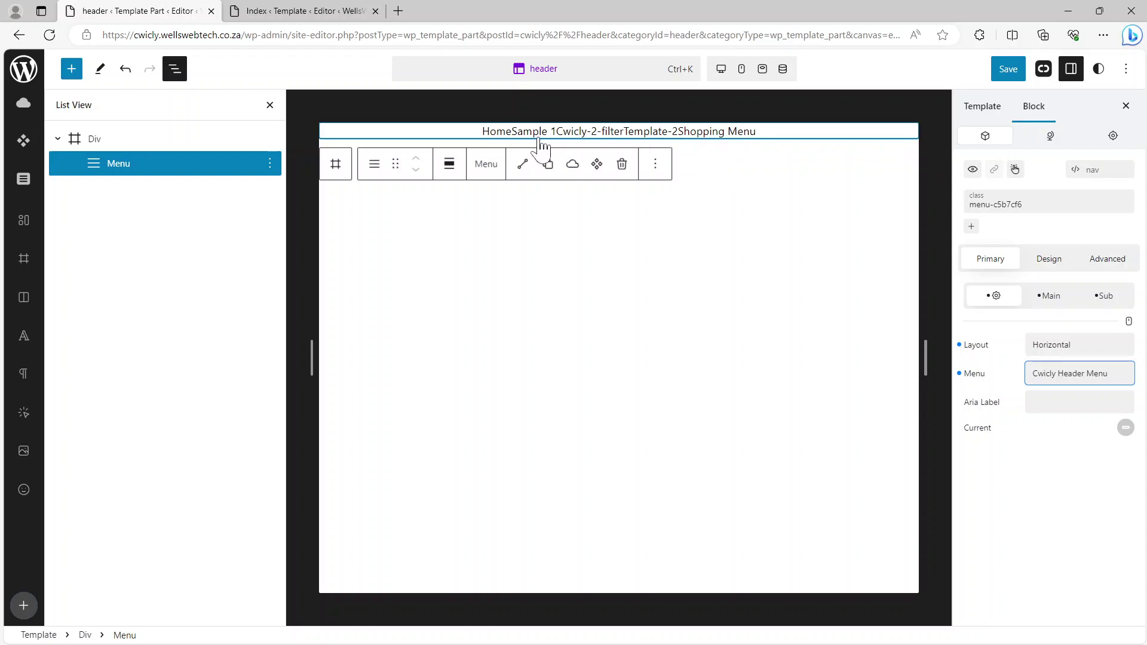
Step: Set the Menu block's padding to 10 px on all sides and save the header template part
left_click(1051, 263)
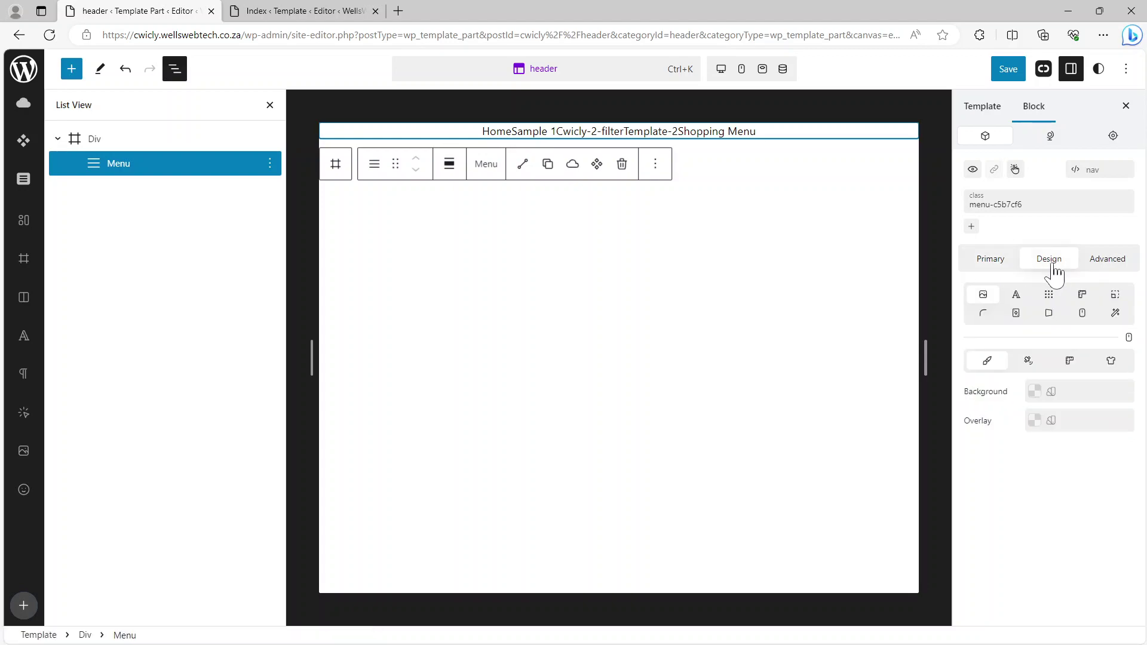
left_click(1050, 296)
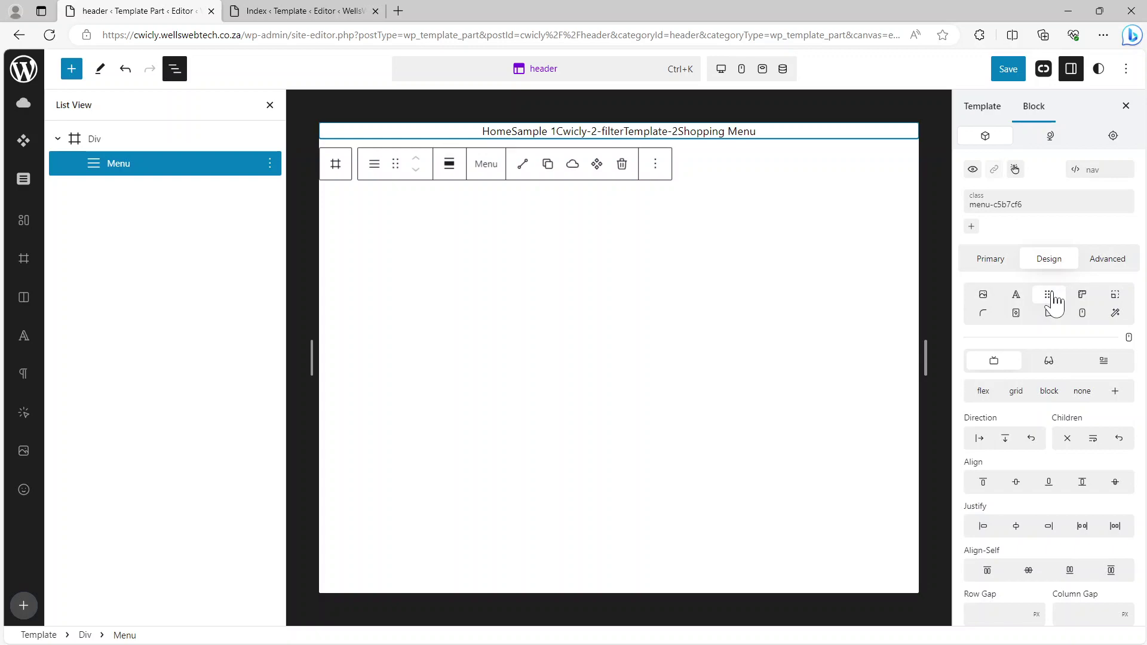
left_click(1081, 295)
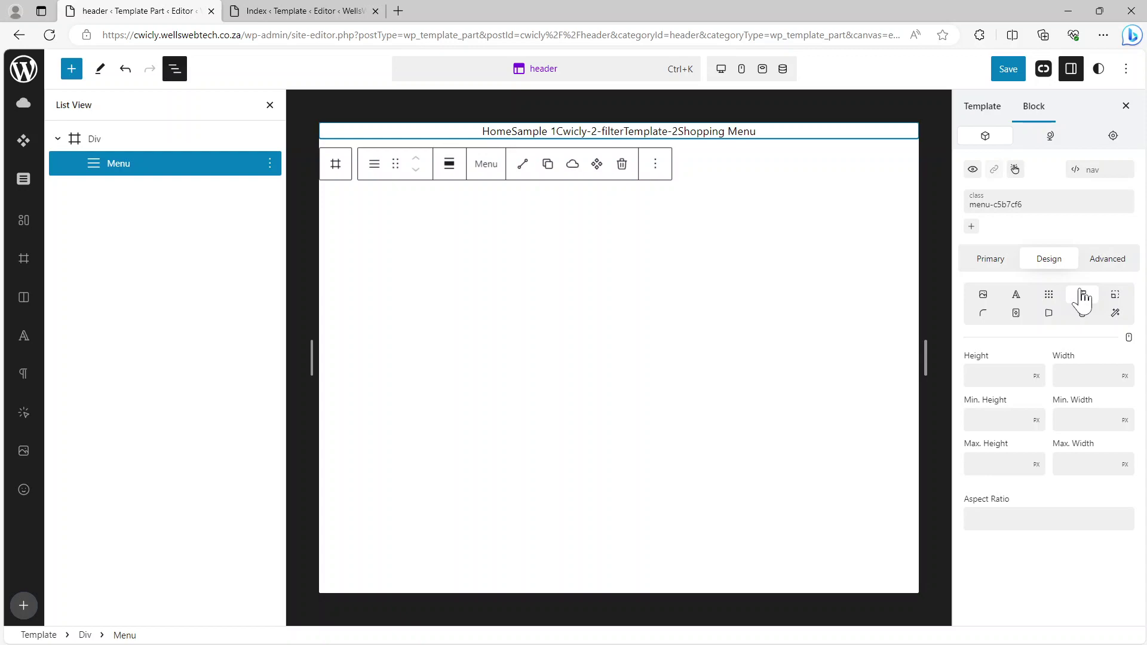
left_click(1116, 296)
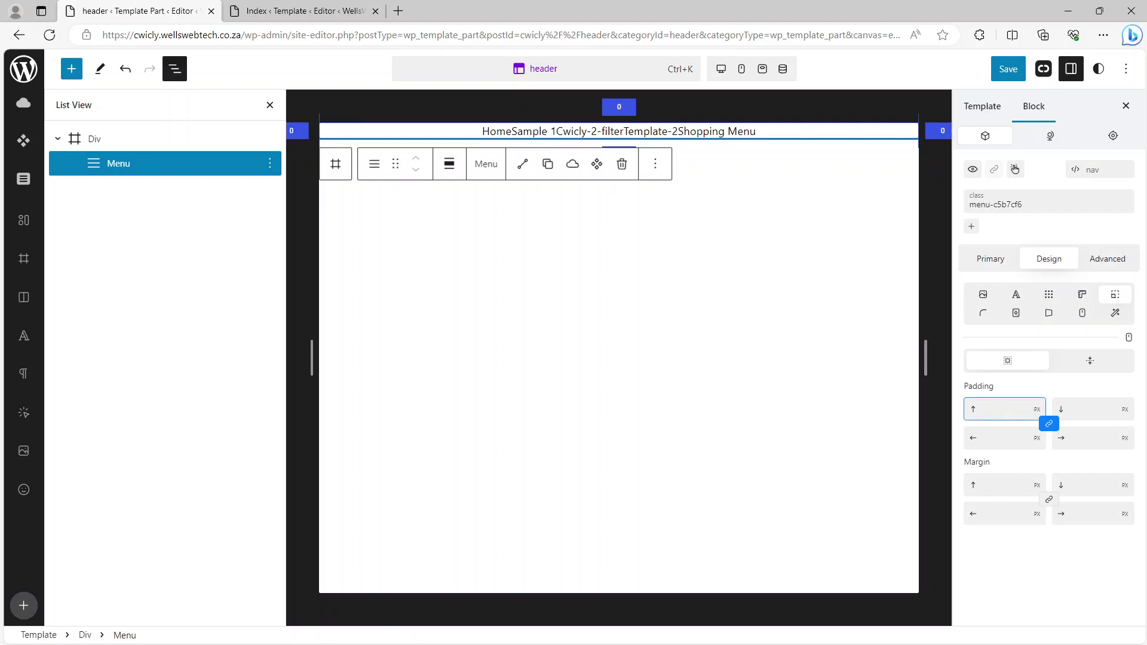
type("10")
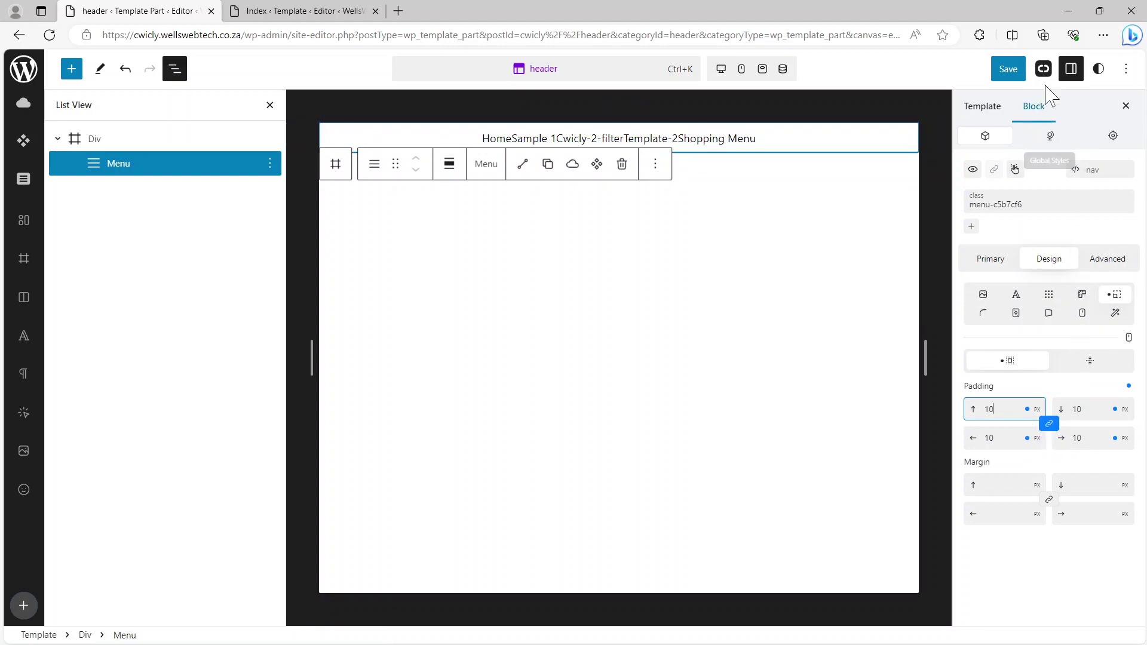
left_click(1009, 70)
left_click(1009, 70)
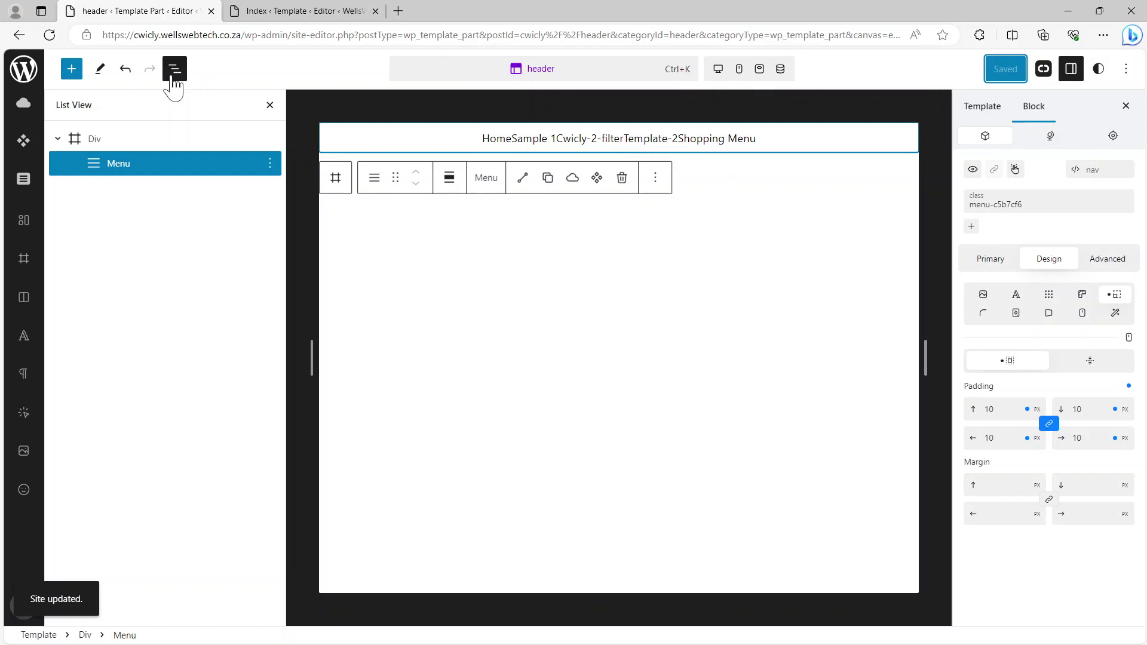
Step: Leave the site editor for the WordPress dashboard and open the list of all pages
left_click(24, 69)
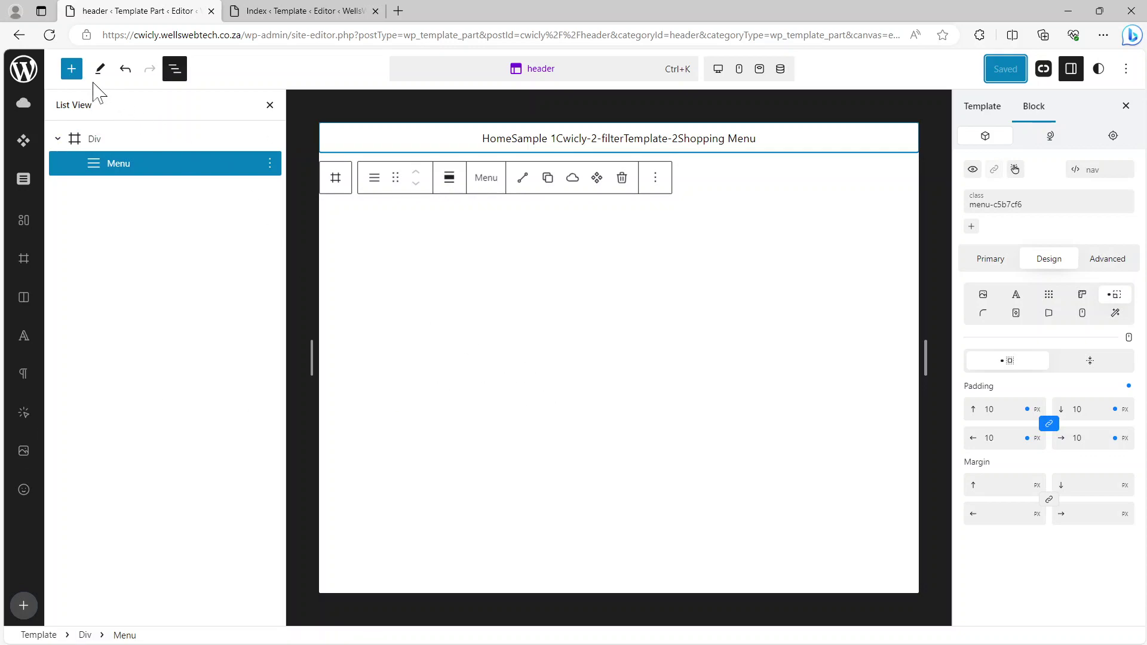
left_click(24, 69)
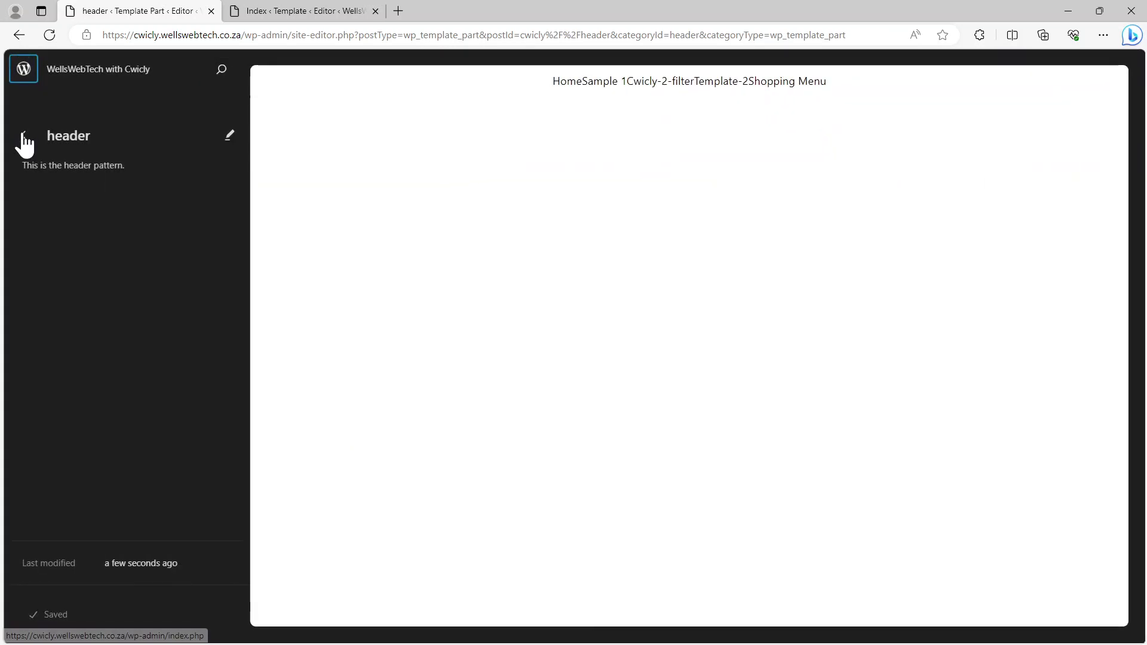
left_click(24, 135)
left_click(24, 135)
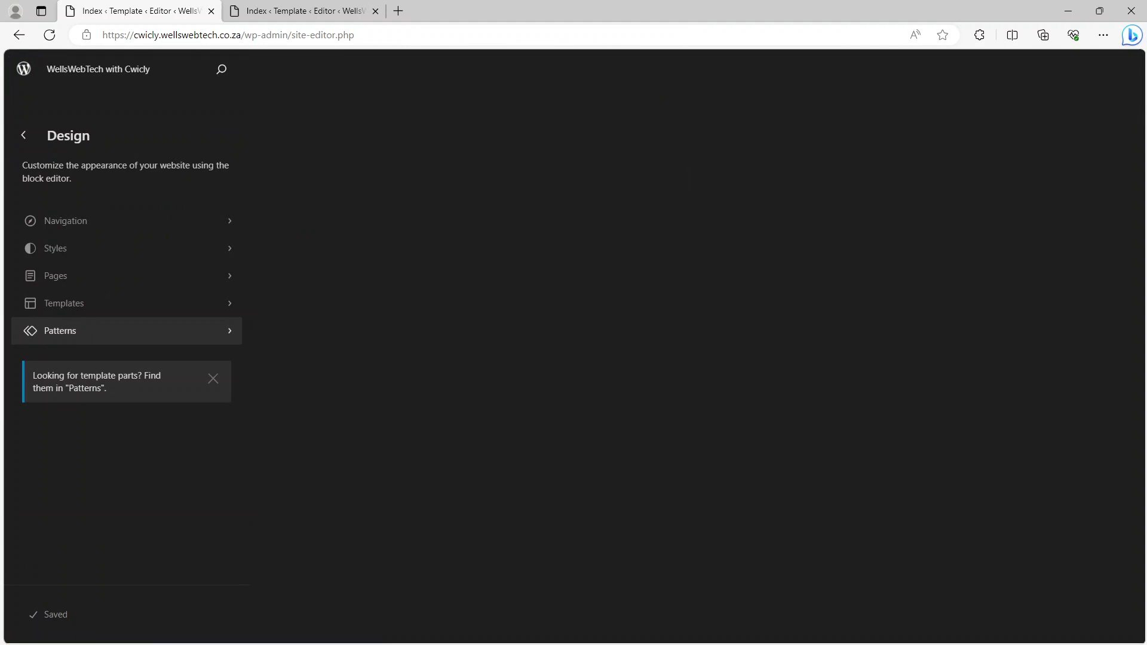
left_click(22, 136)
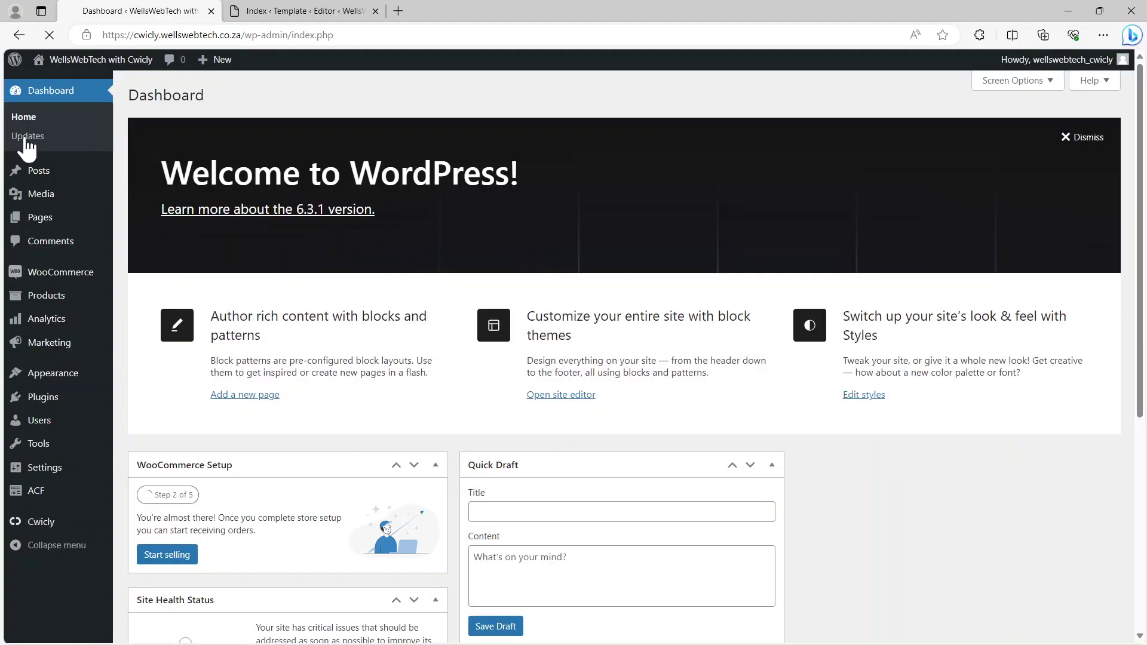
mouse_move(48, 220)
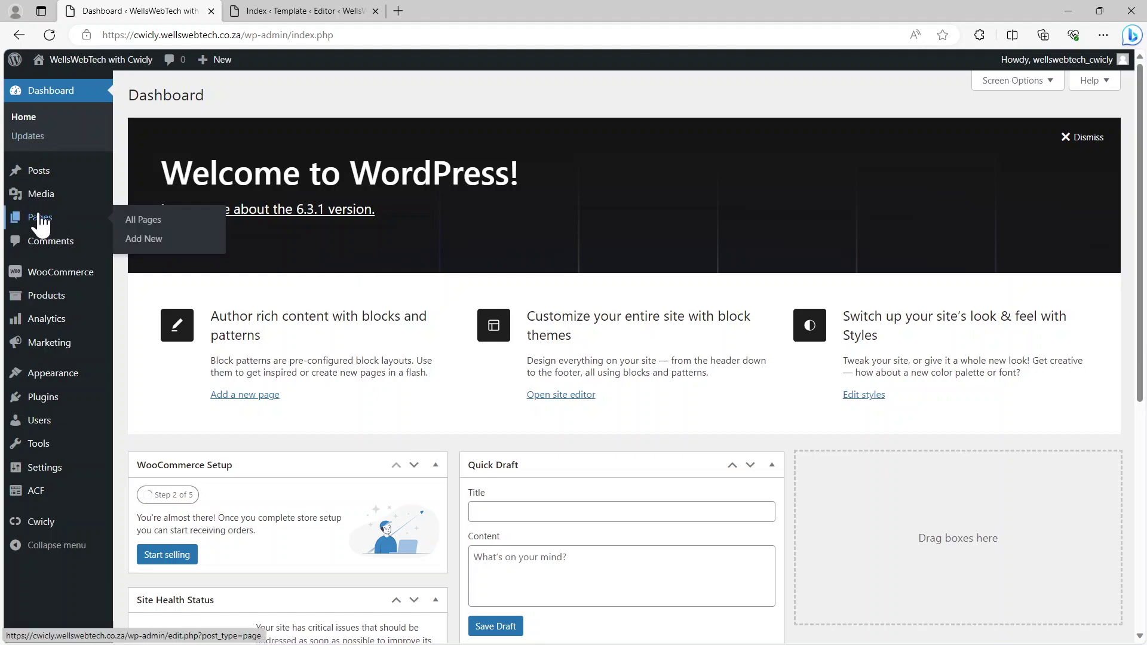
left_click(144, 227)
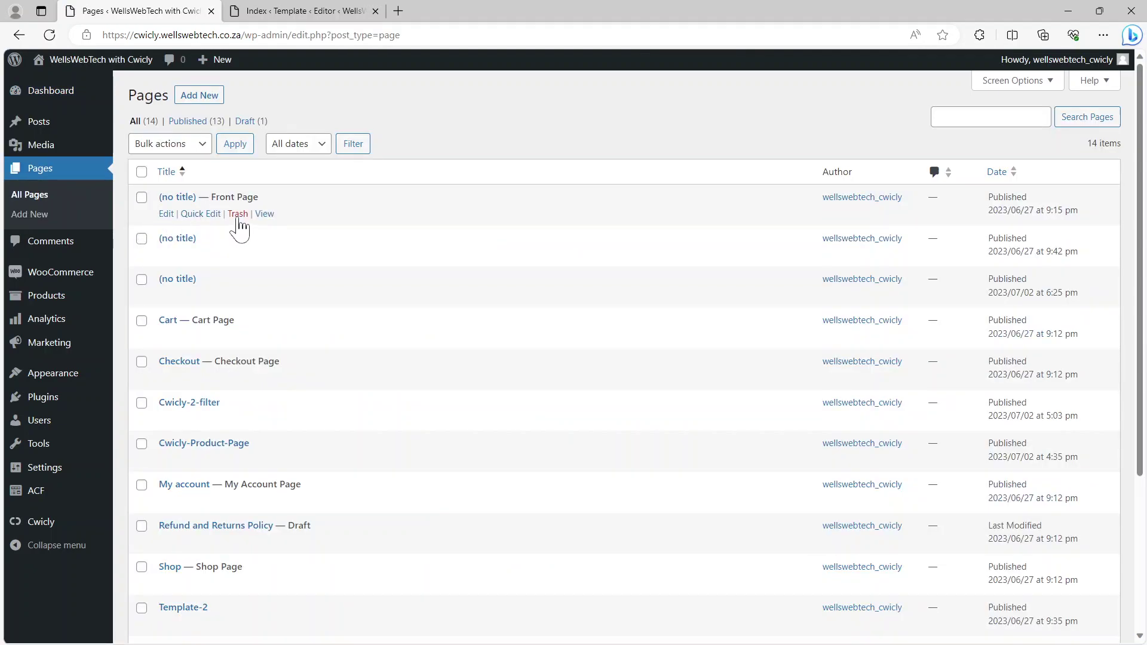
Step: View the live front page and examine its header and content
left_click(201, 214)
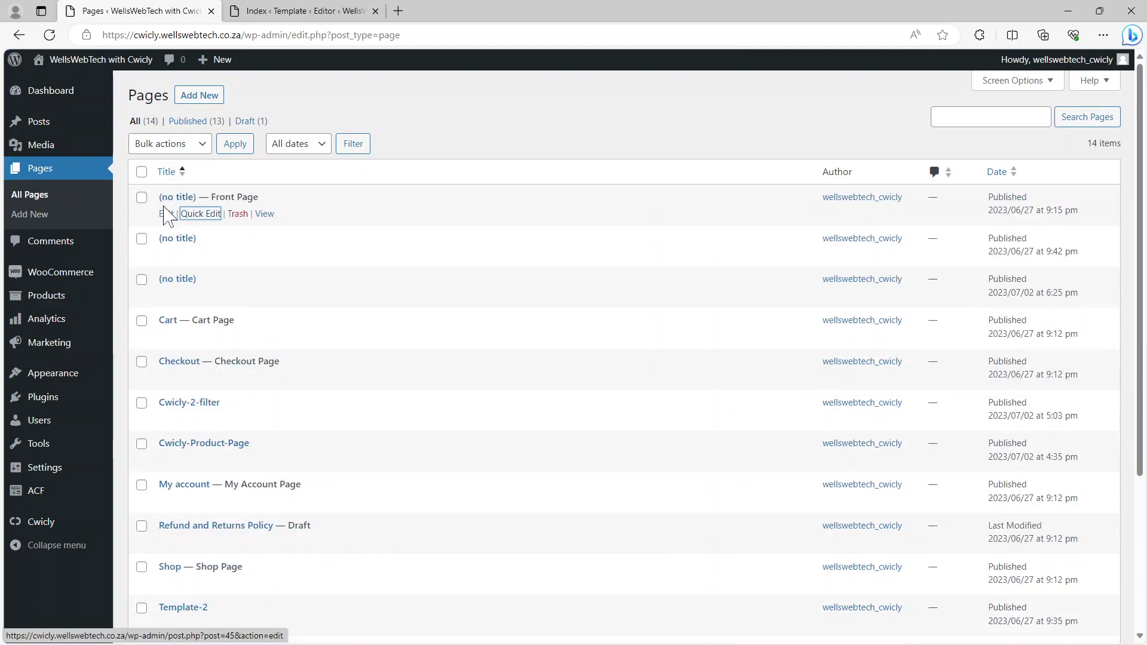
left_click(267, 216)
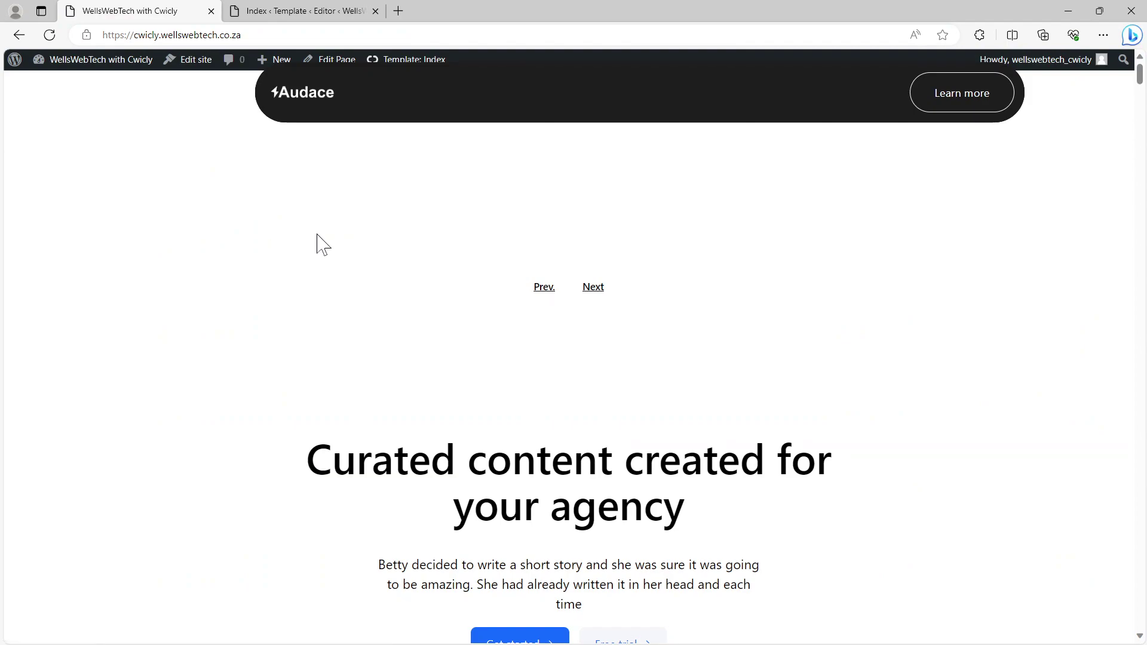
scroll(318, 233, "down", 10)
scroll(318, 245, "up", 10)
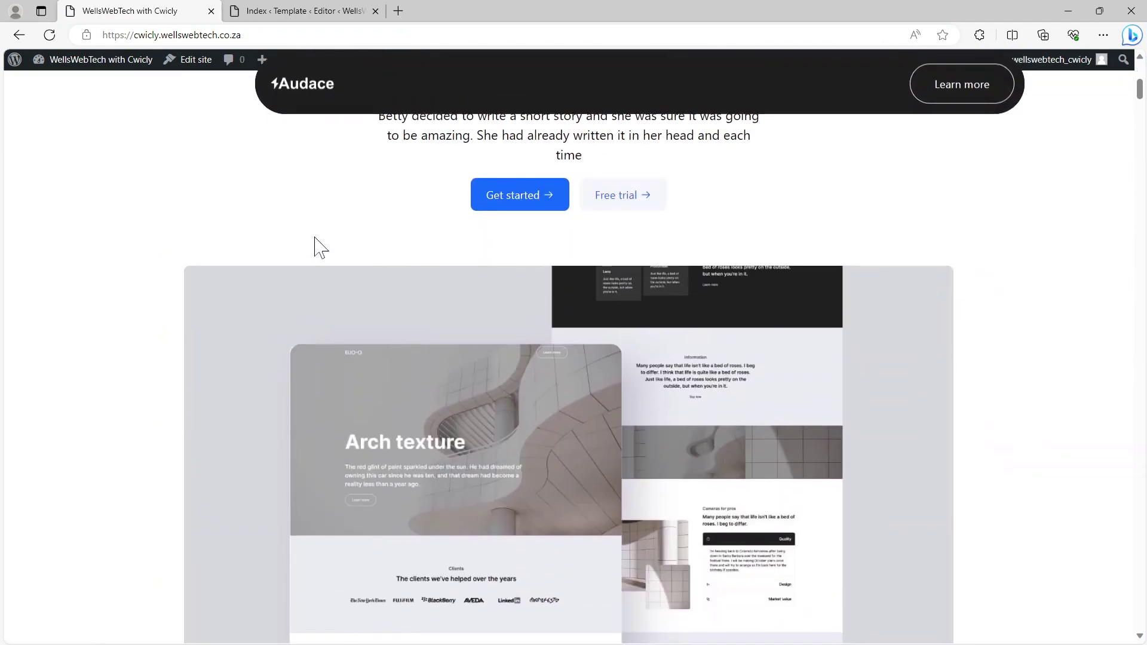
Step: Return to the WordPress pages list, open the Front Page for editing and show its settings
left_click(15, 60)
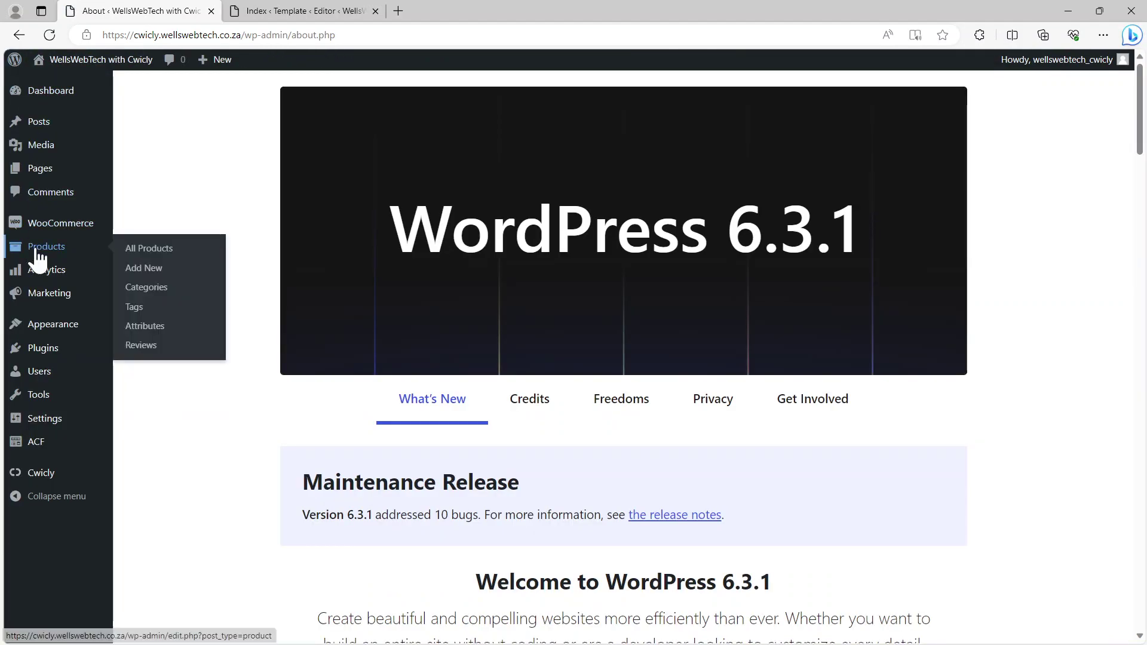
mouse_move(50, 251)
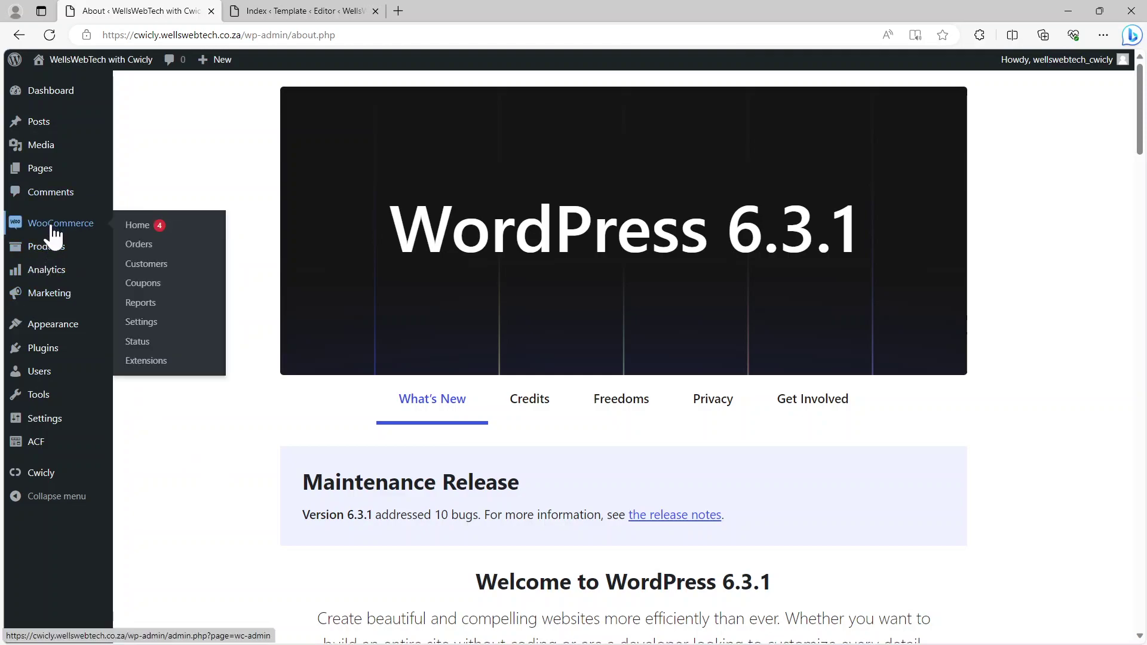
mouse_move(38, 173)
left_click(131, 173)
mouse_move(187, 216)
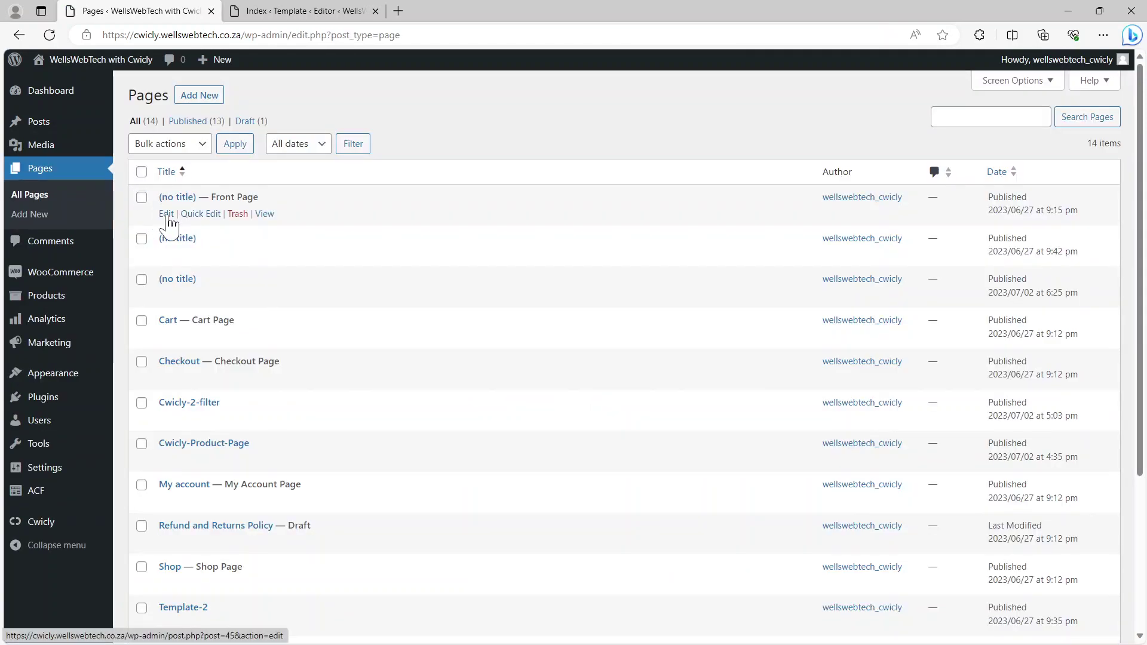
left_click(167, 215)
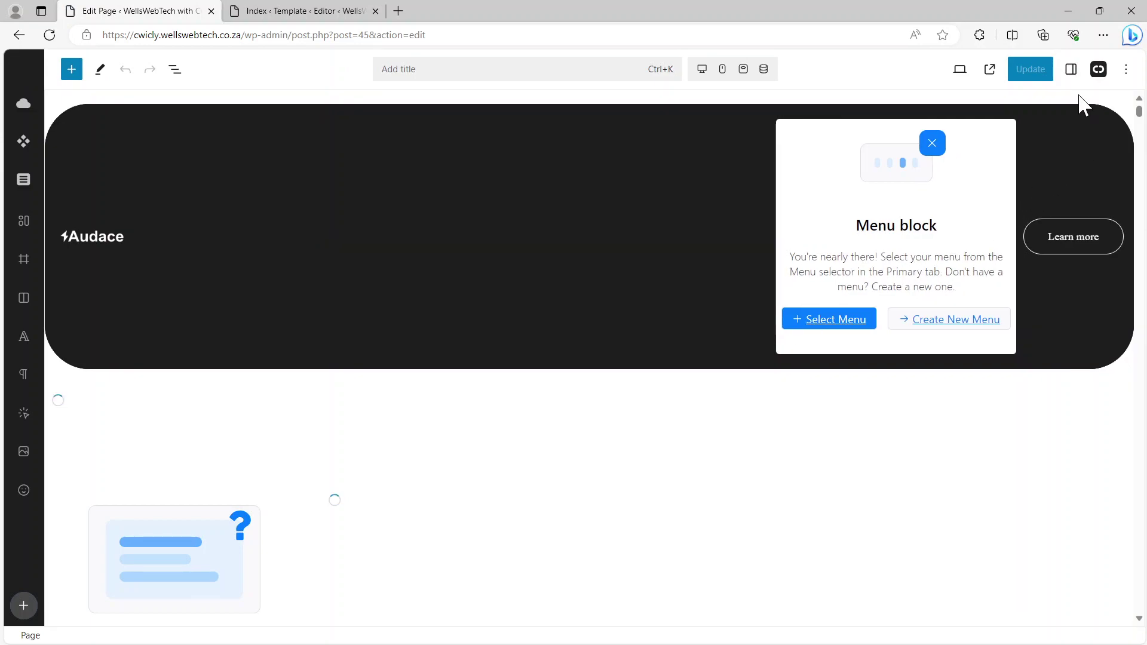
left_click(1071, 69)
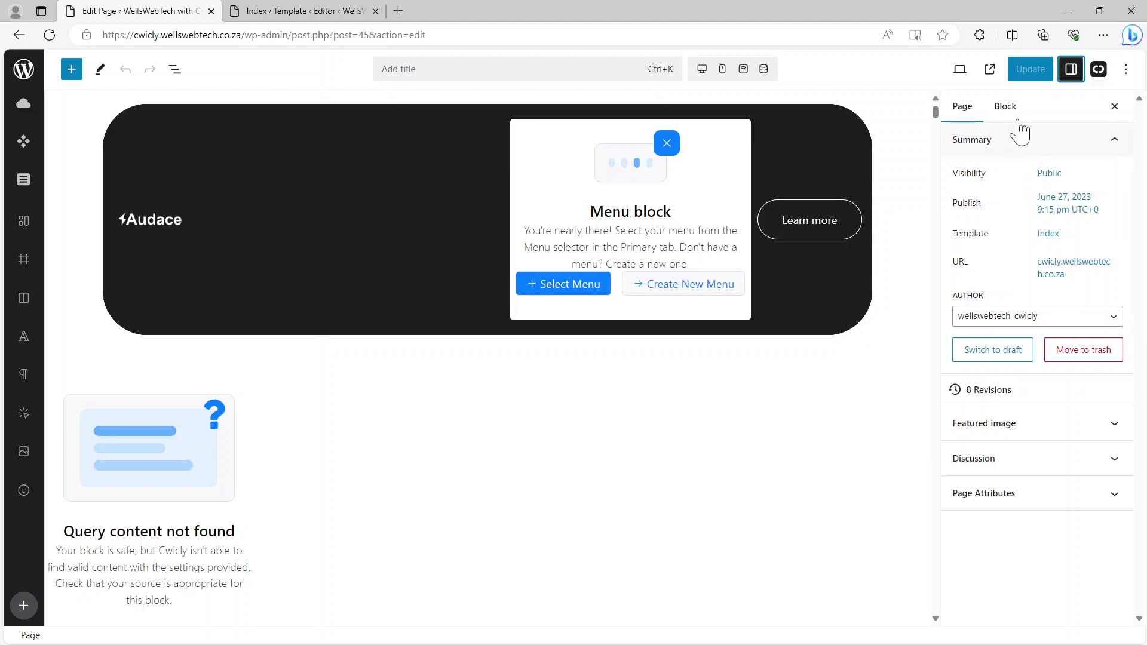
left_click(1026, 72)
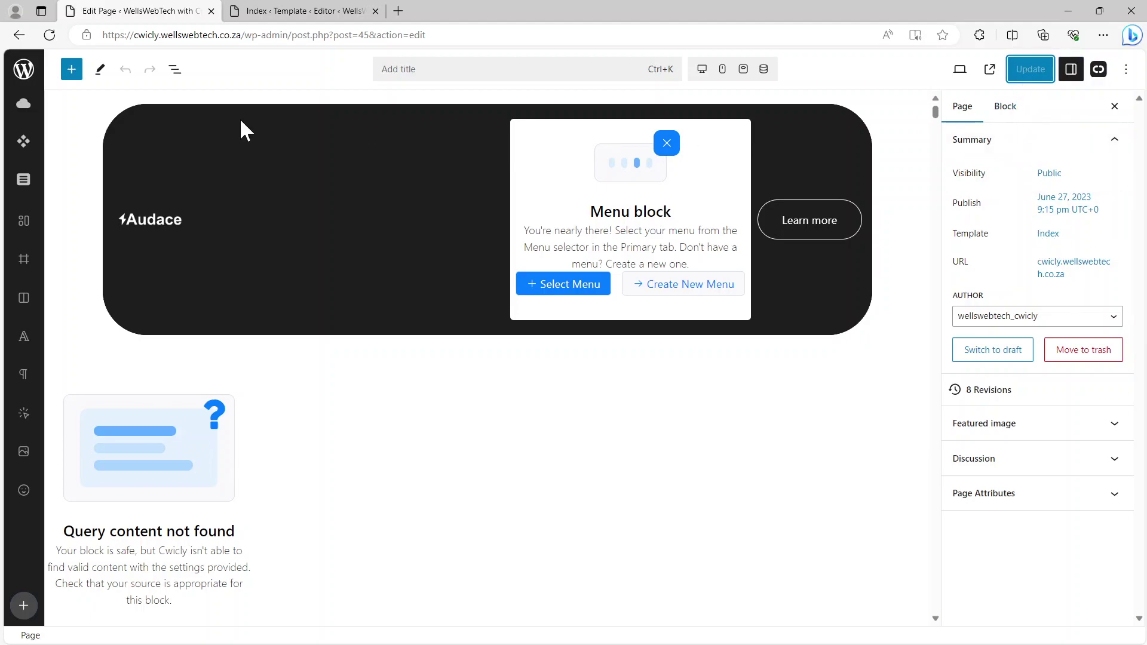
Step: Assign the Cwicly Header Menu to the Menu block in the front page's dark header section and update the page
left_click(560, 293)
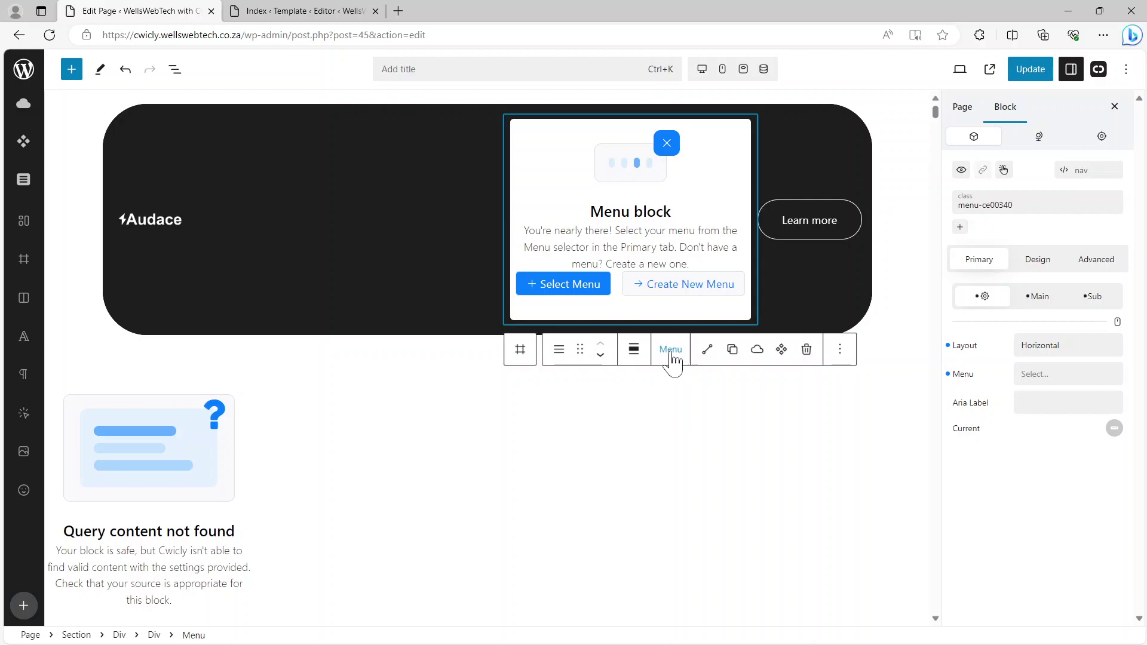
left_click(671, 352)
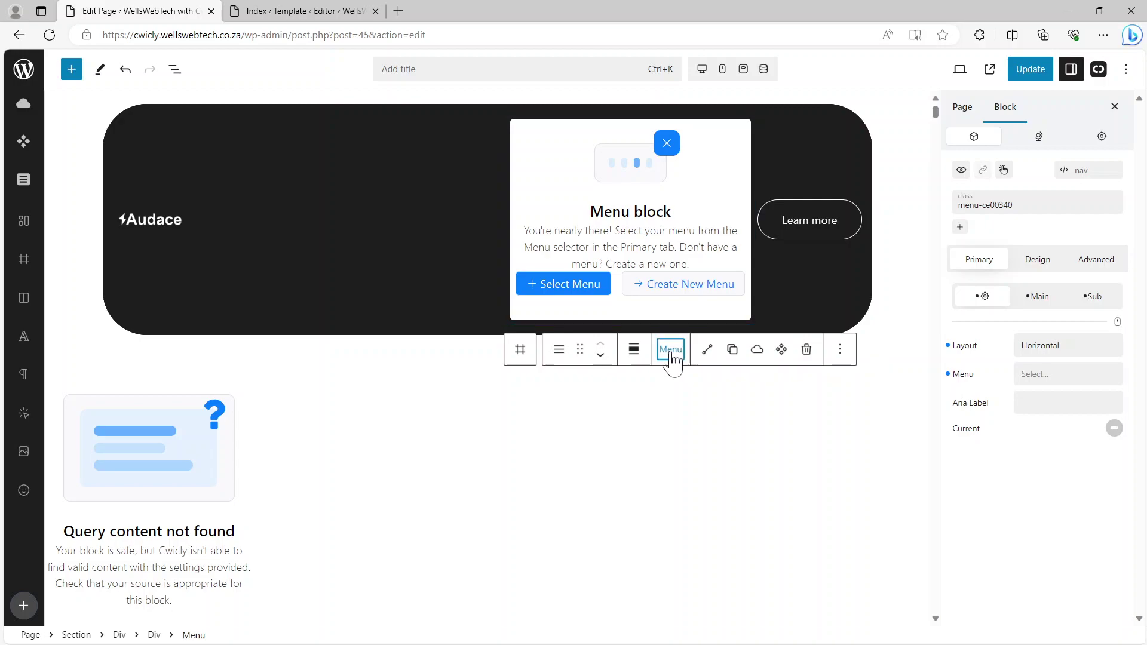
left_click(1060, 374)
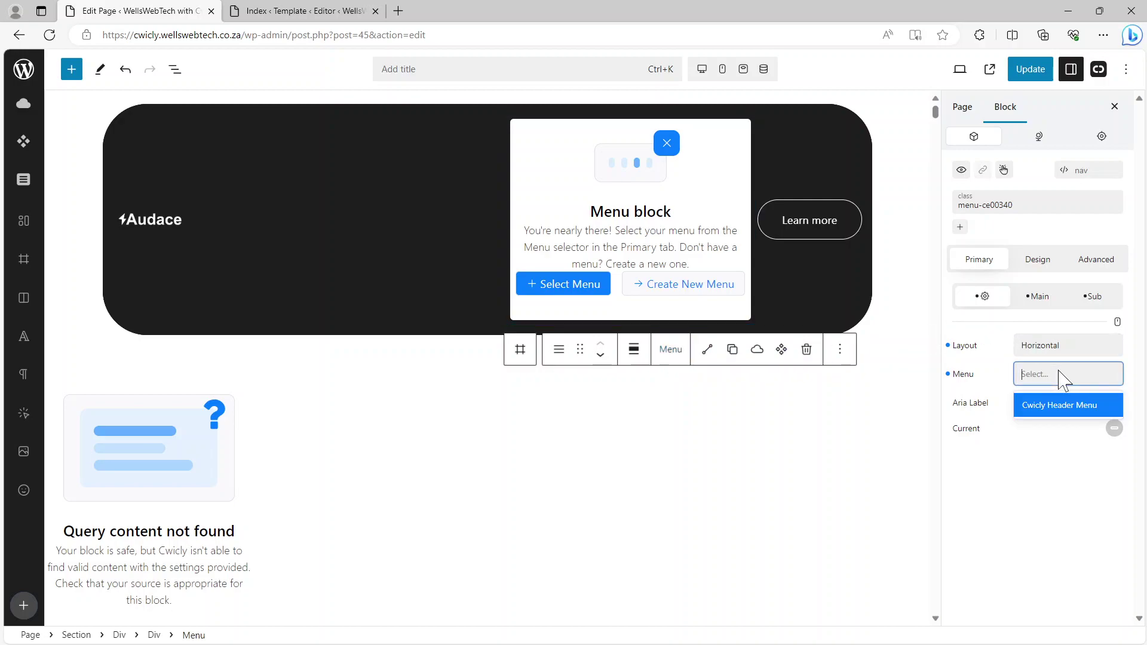
left_click(1047, 408)
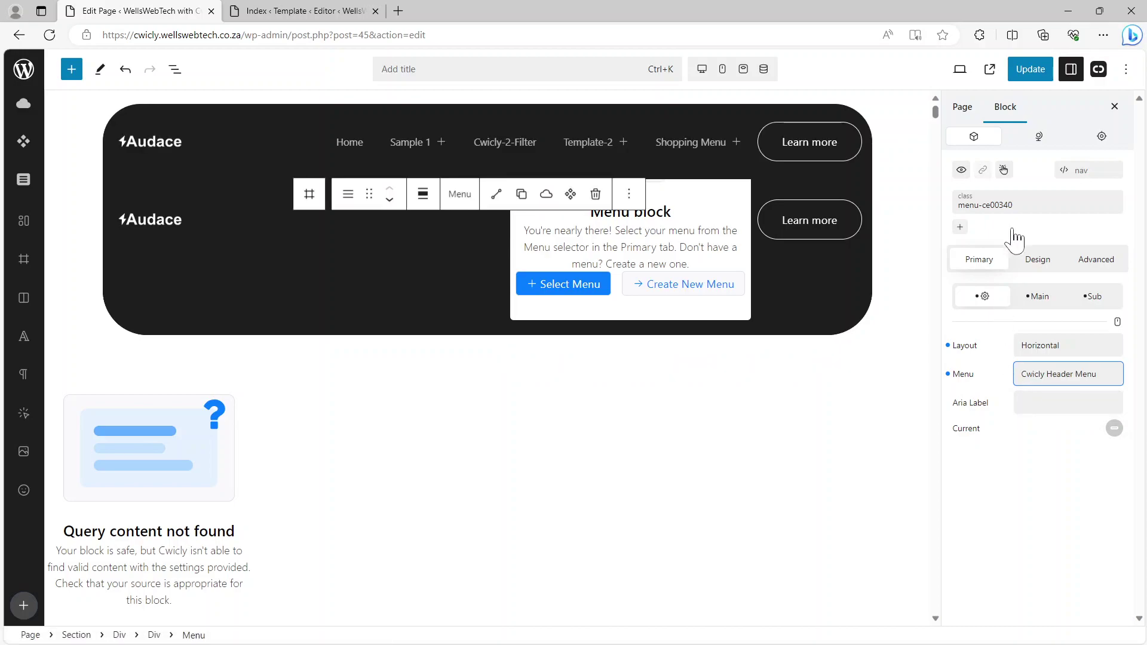
left_click(1028, 71)
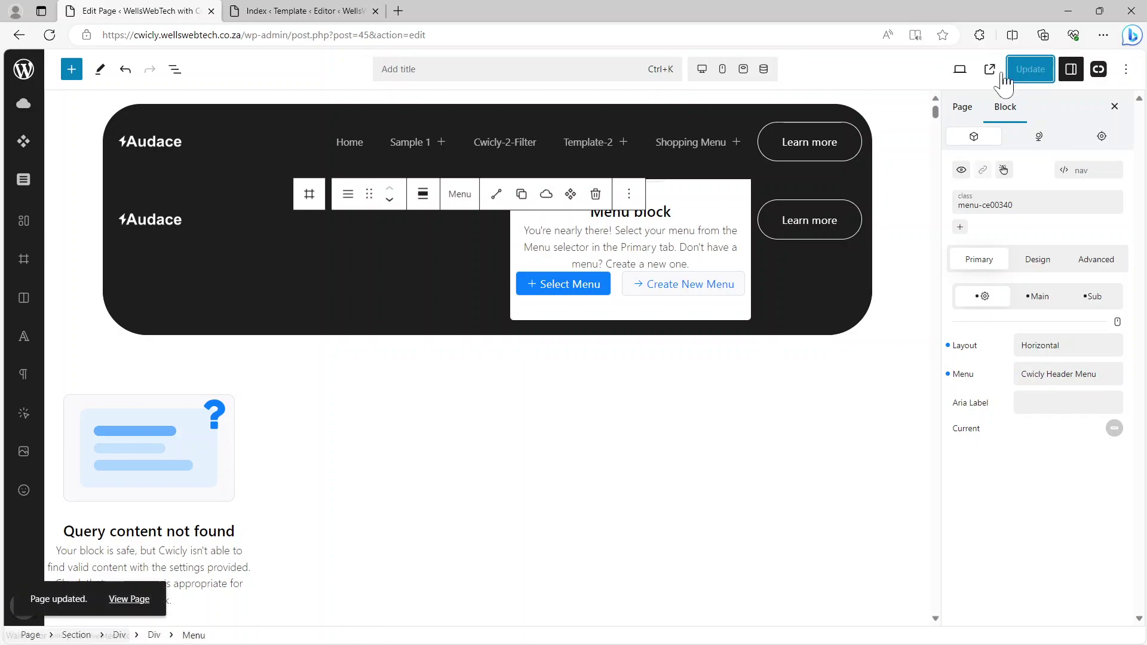
Step: View the updated front page and examine the submenus of Sample 1, Template-2 and Shopping Menu
left_click(989, 70)
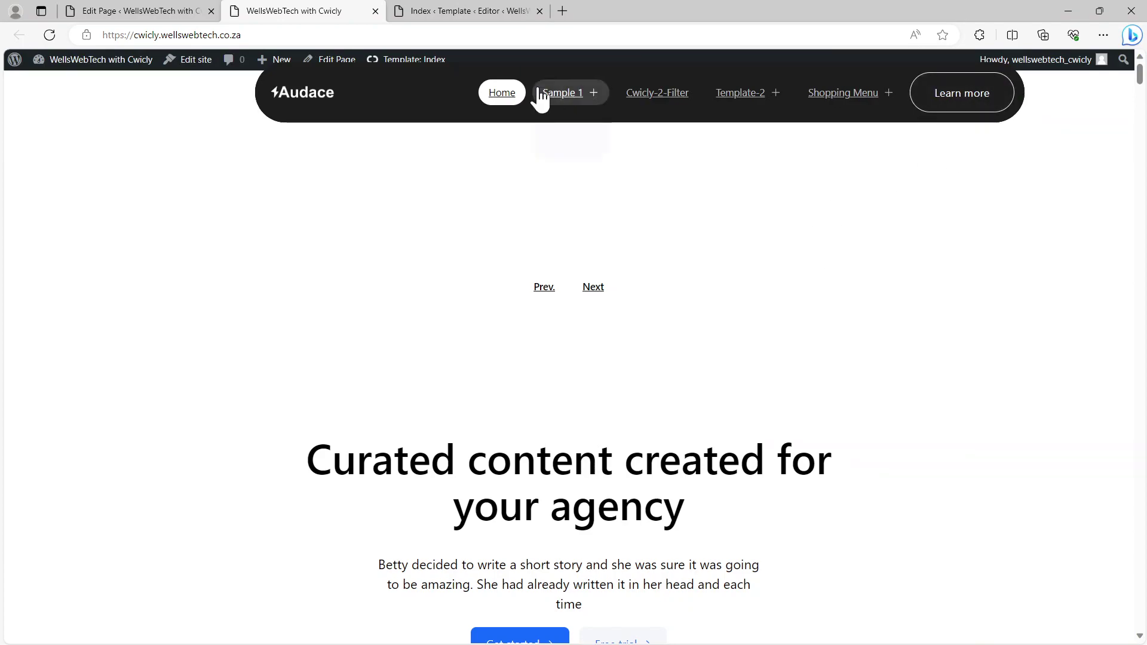
mouse_move(793, 97)
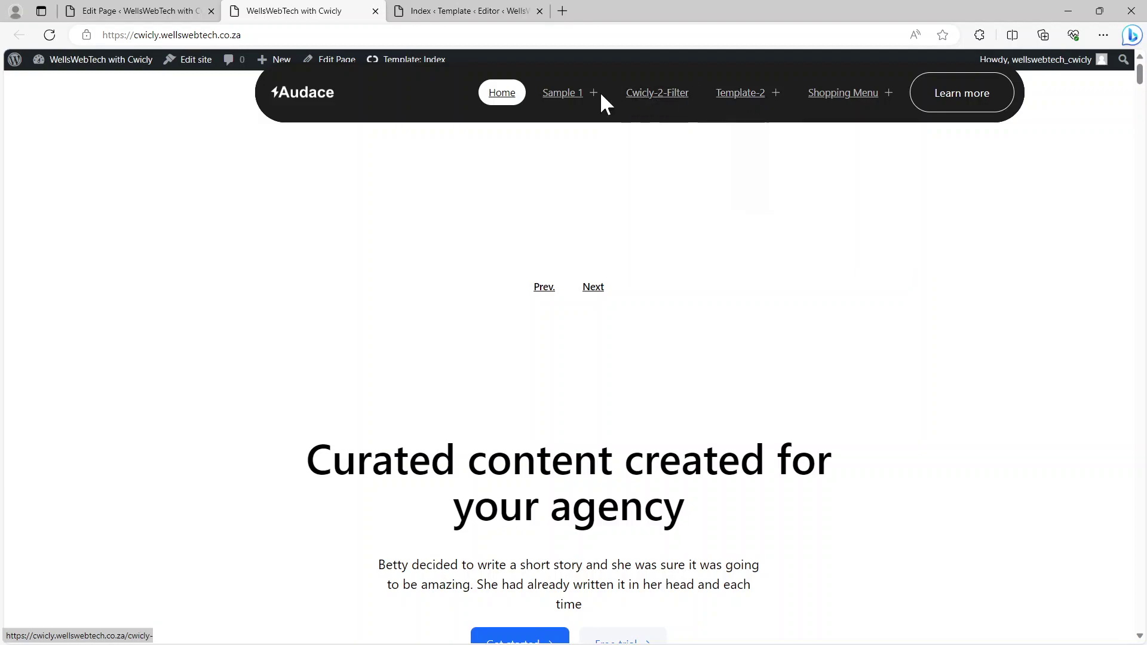
mouse_move(576, 98)
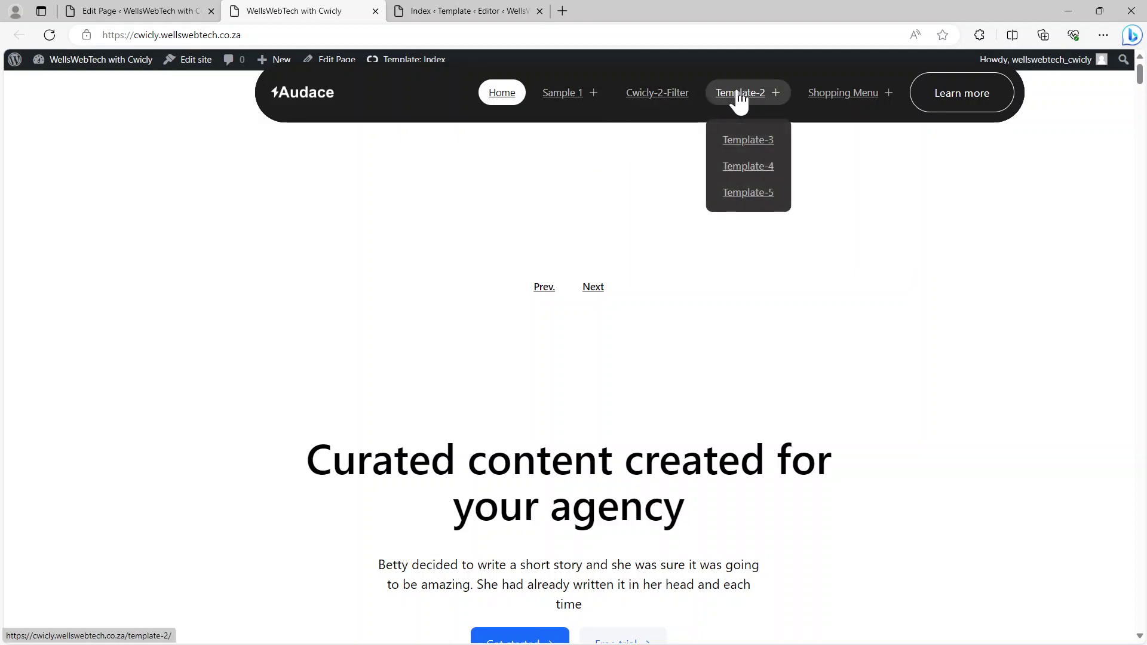
mouse_move(846, 102)
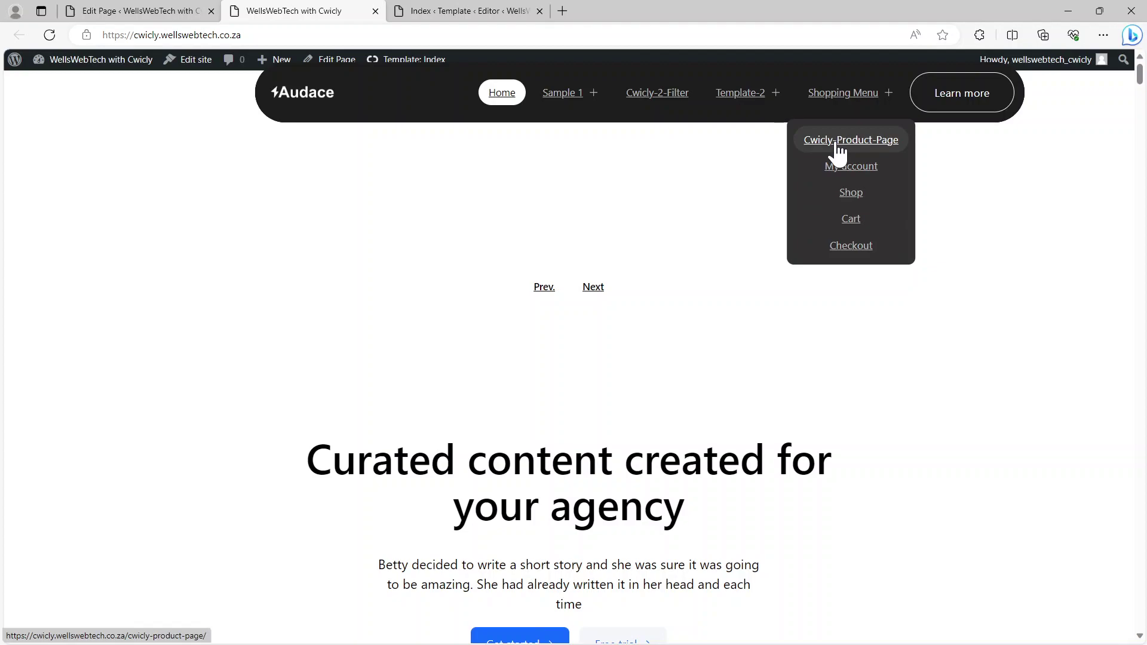
Step: Return to the WordPress admin and open the site editor by way of the Menus screen
left_click(15, 59)
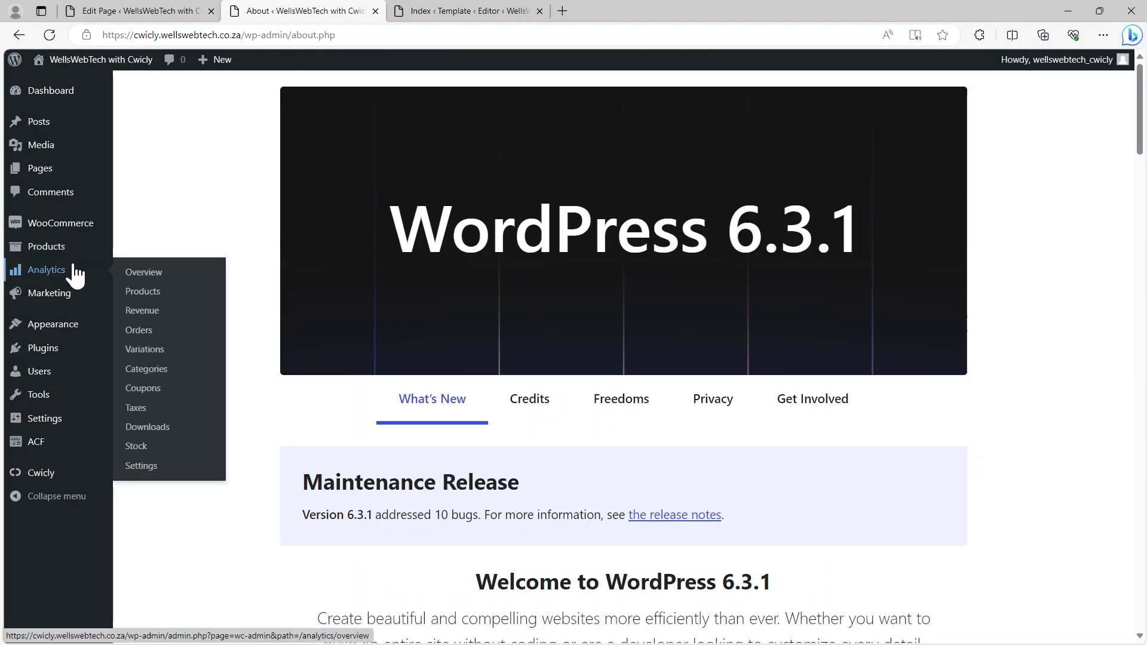
mouse_move(34, 179)
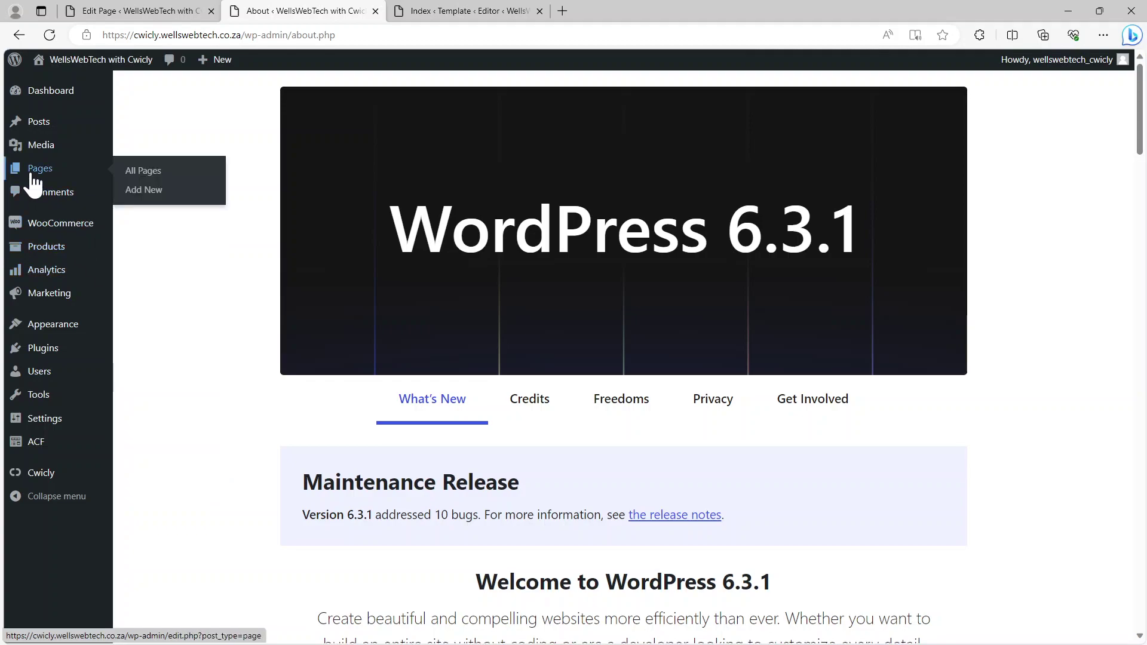
mouse_move(56, 331)
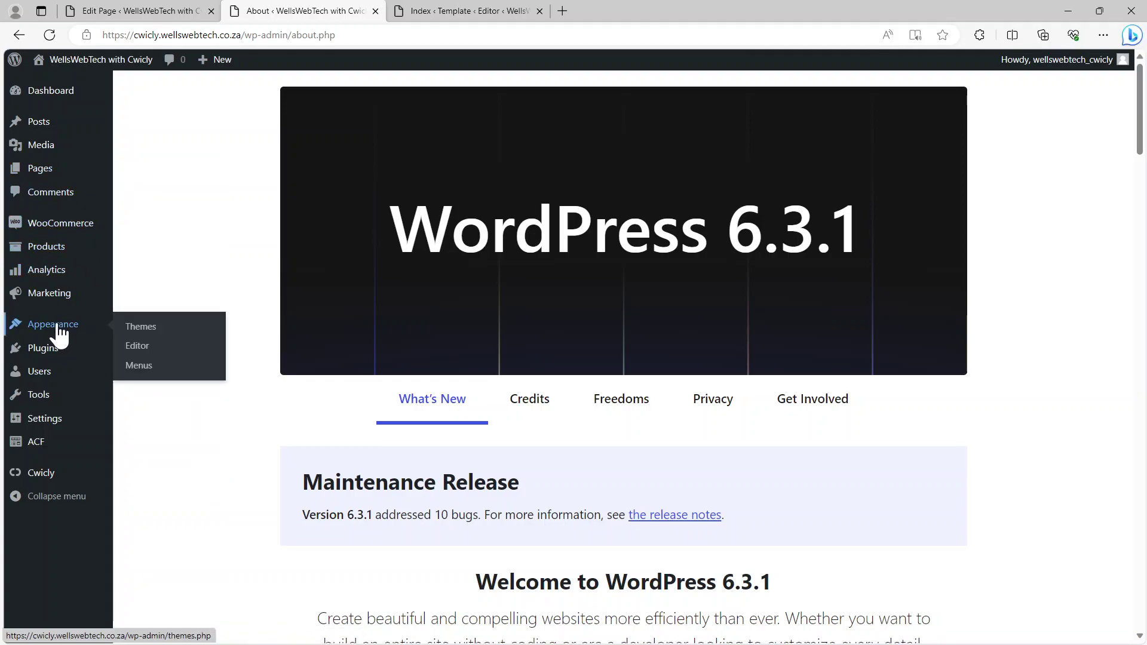
left_click(143, 366)
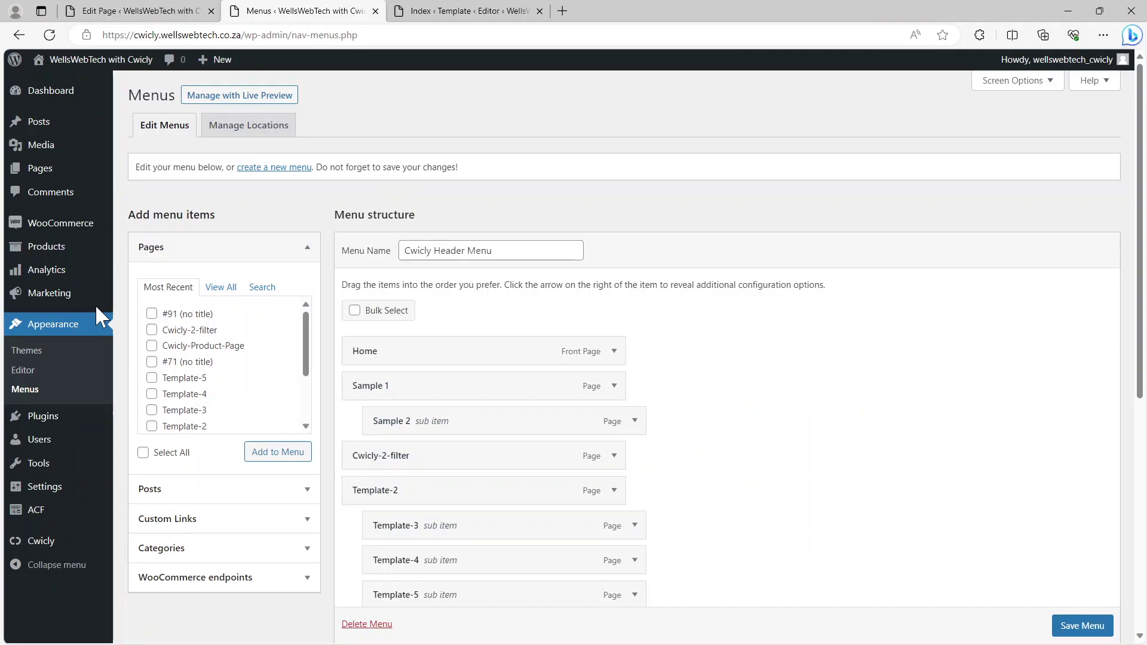
left_click(33, 373)
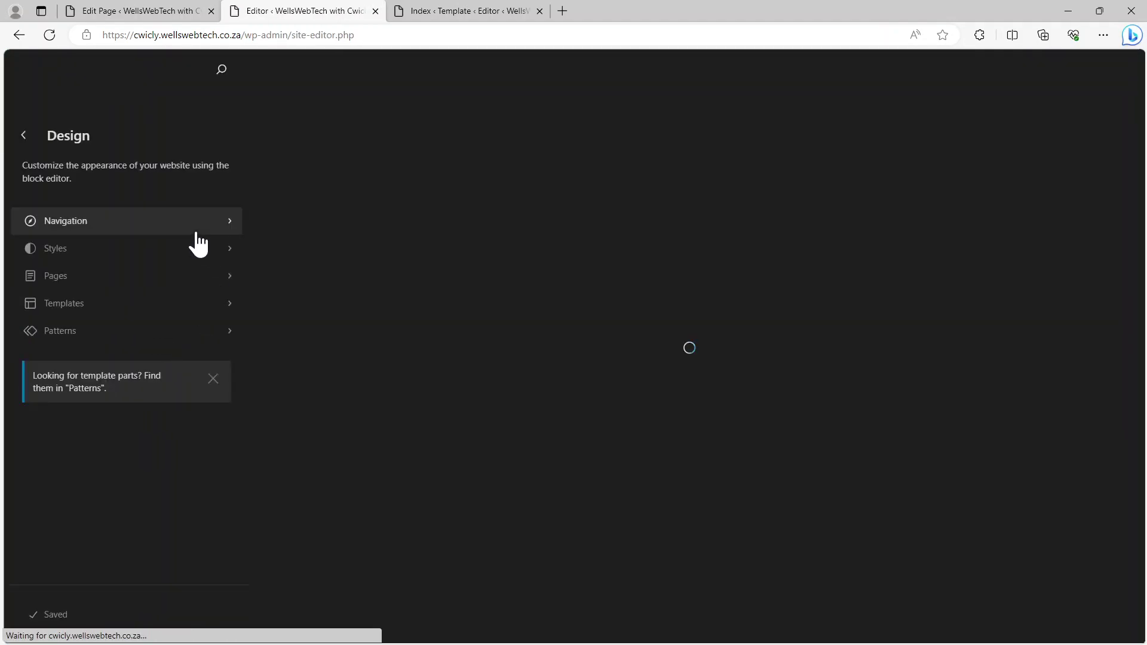
Step: Open the Header template part from the site editor's patterns
left_click(94, 349)
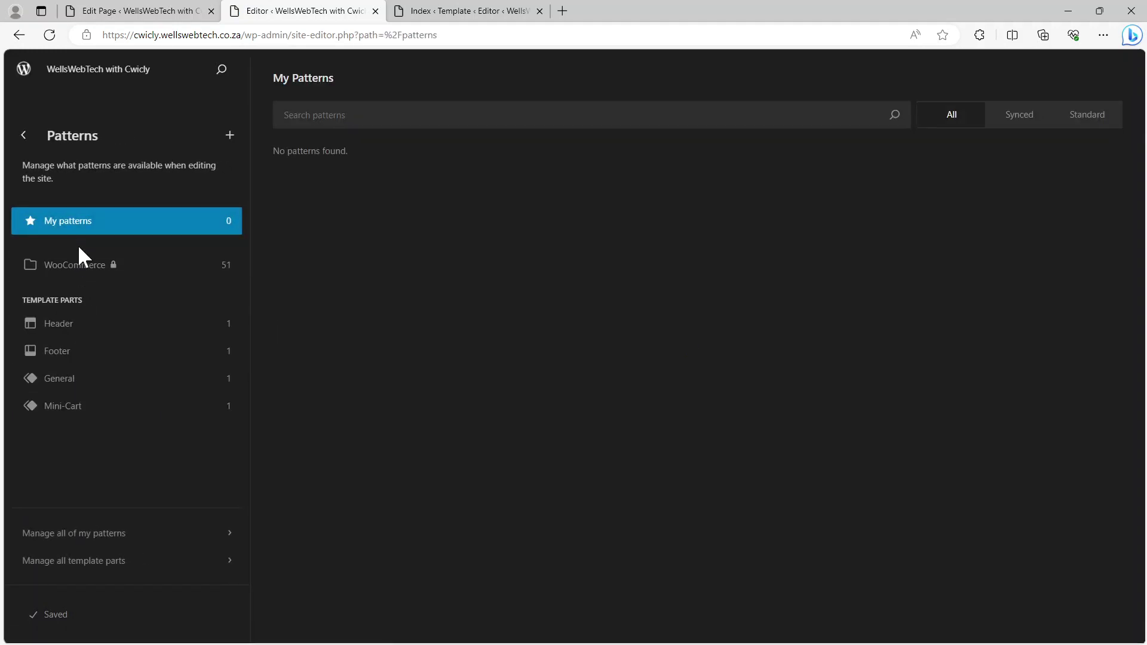
left_click(57, 325)
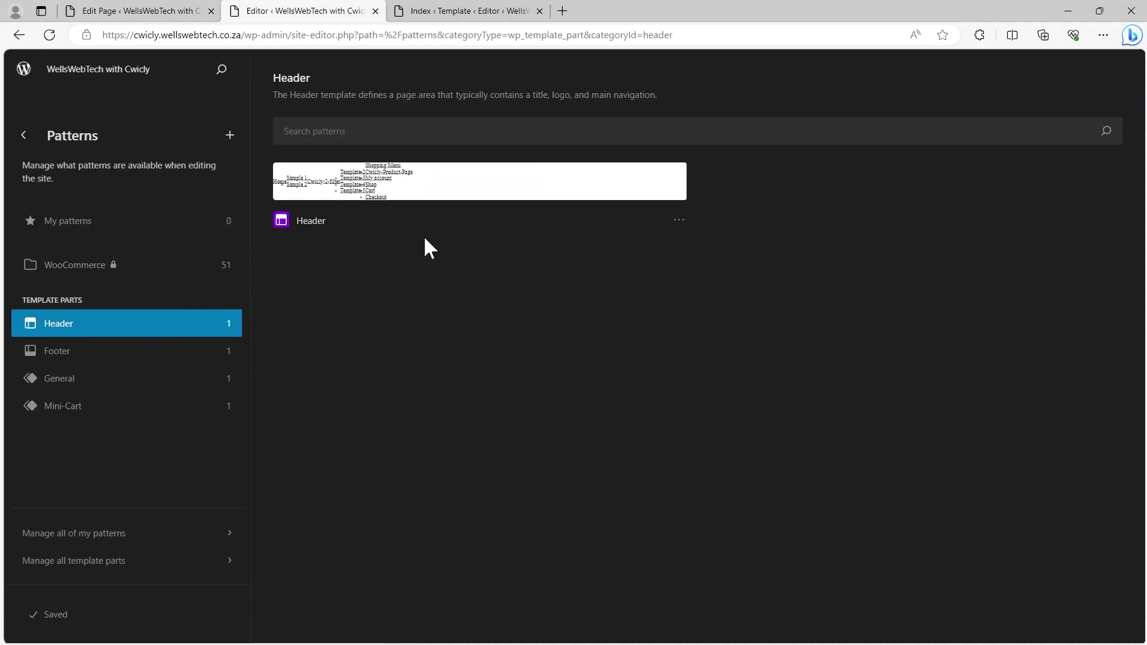
left_click(565, 190)
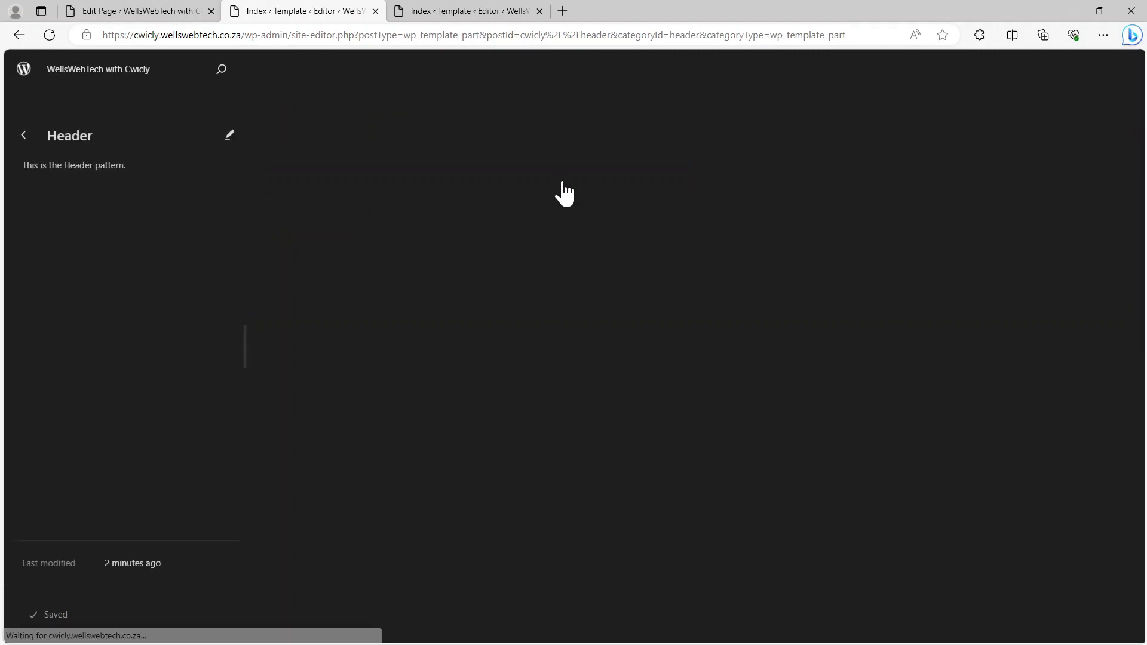
Step: Leave the Header template part and open the Index template to examine its header menu
left_click(23, 136)
left_click(23, 136)
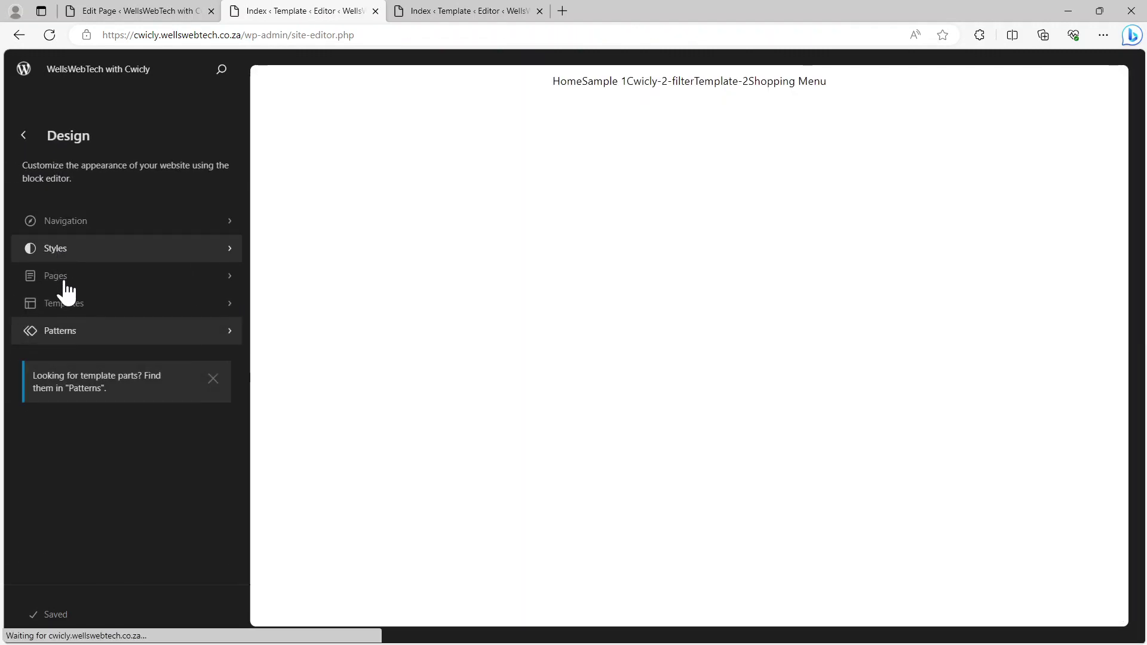
left_click(76, 308)
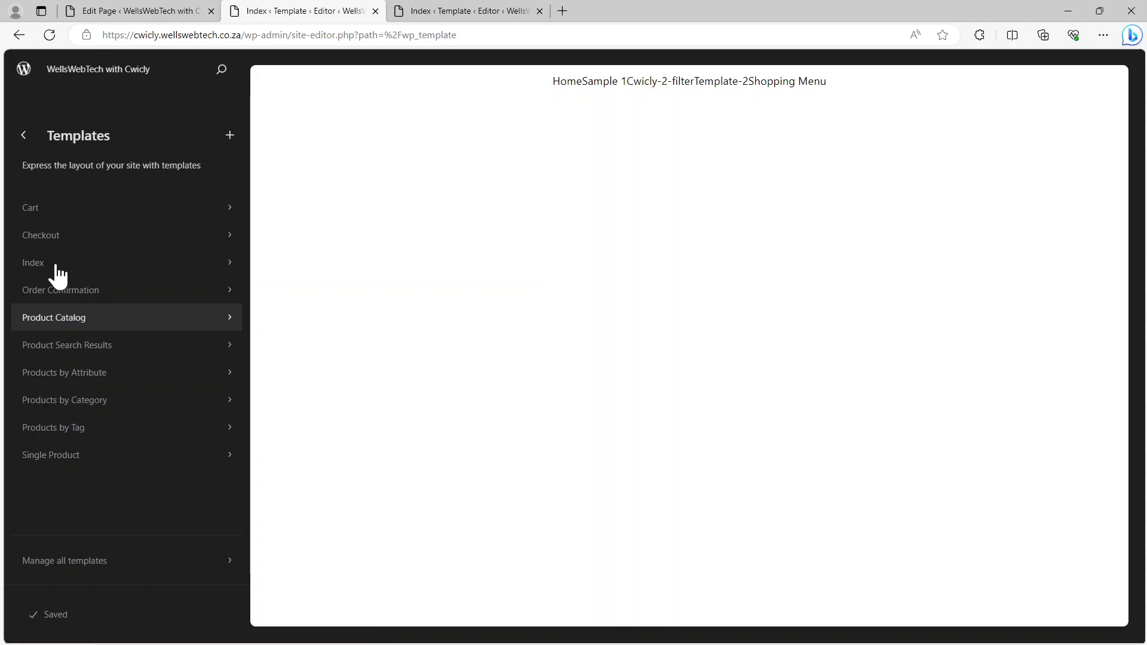
left_click(40, 274)
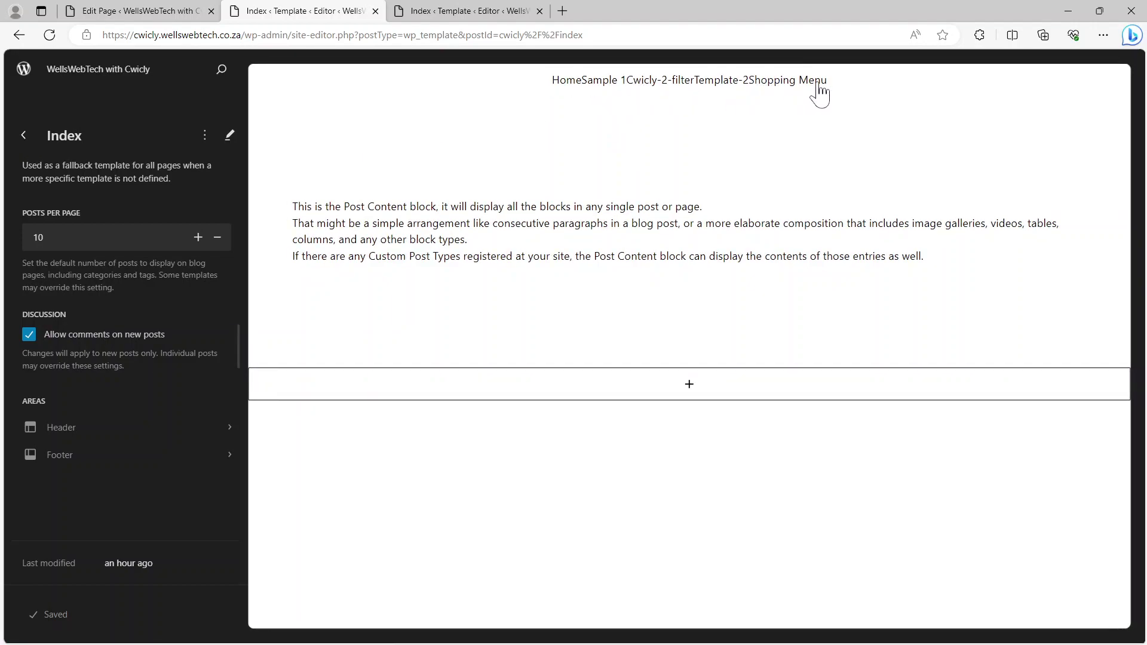
Step: View the Index template's Header area, and leave the site editor for the WordPress dashboard
left_click(23, 136)
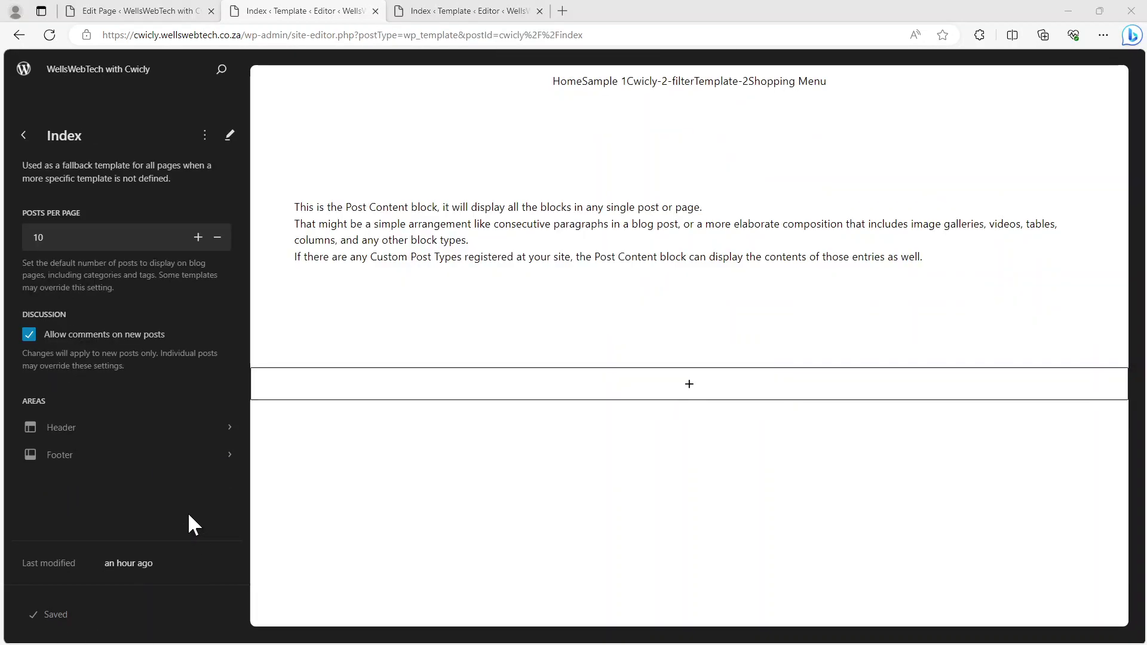
left_click(102, 429)
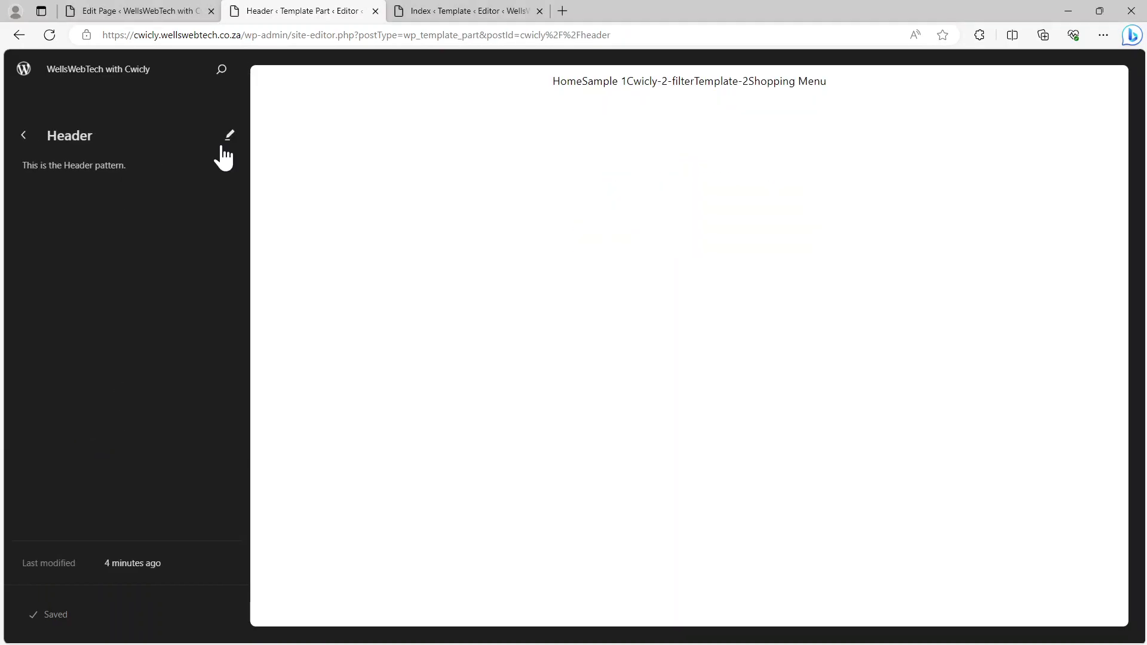
left_click(24, 135)
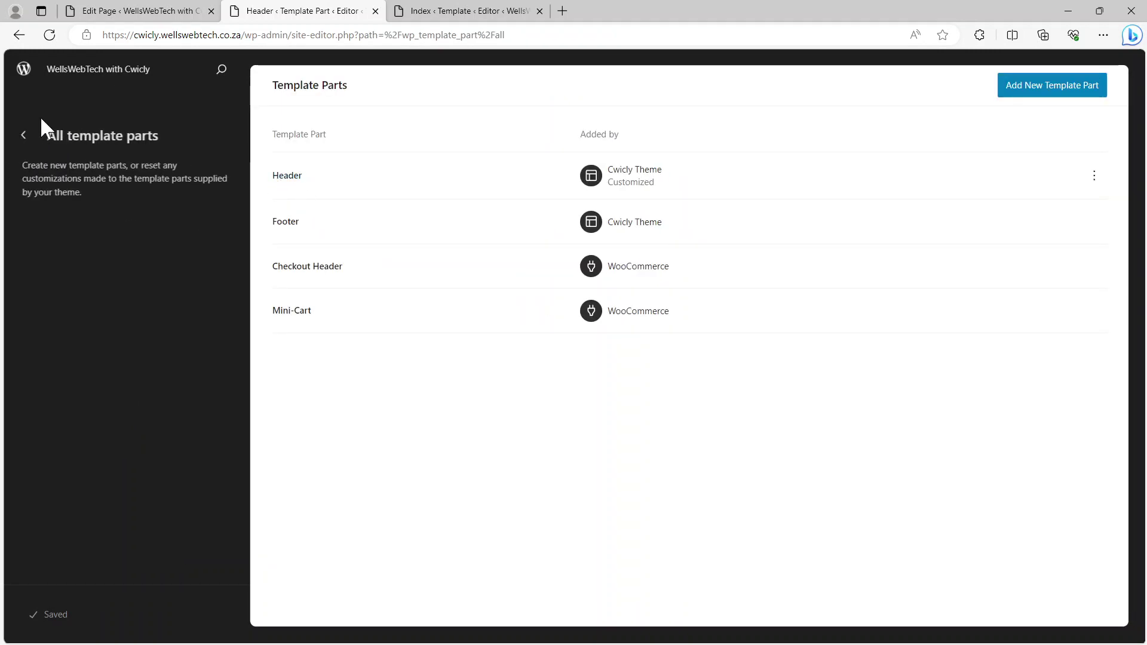
left_click(24, 137)
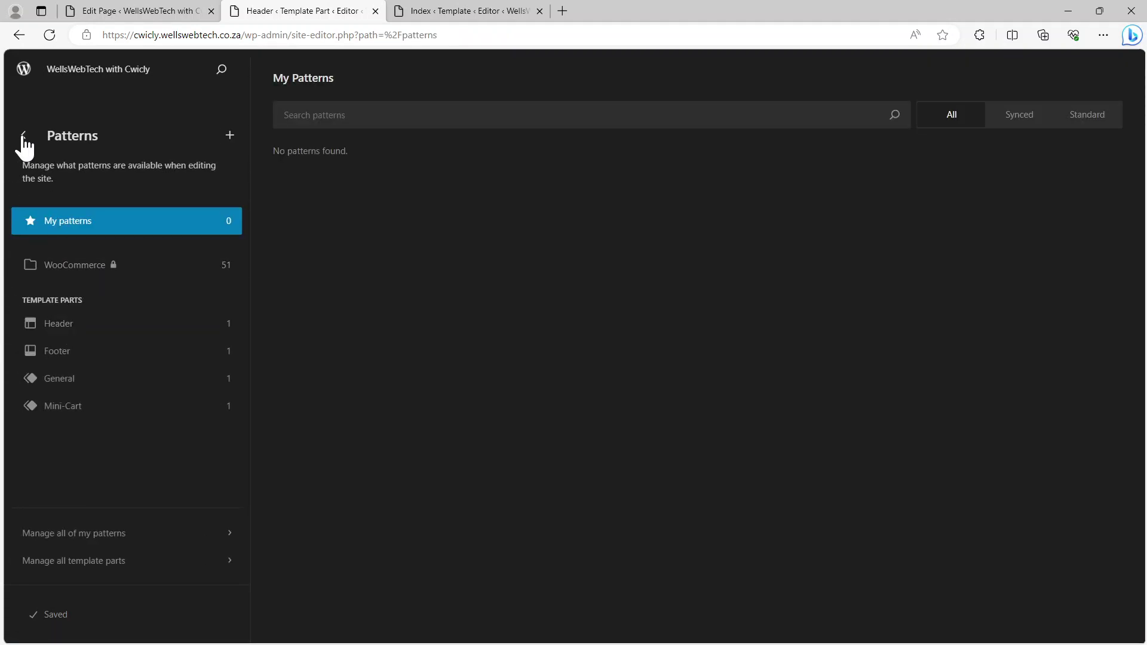
left_click(24, 136)
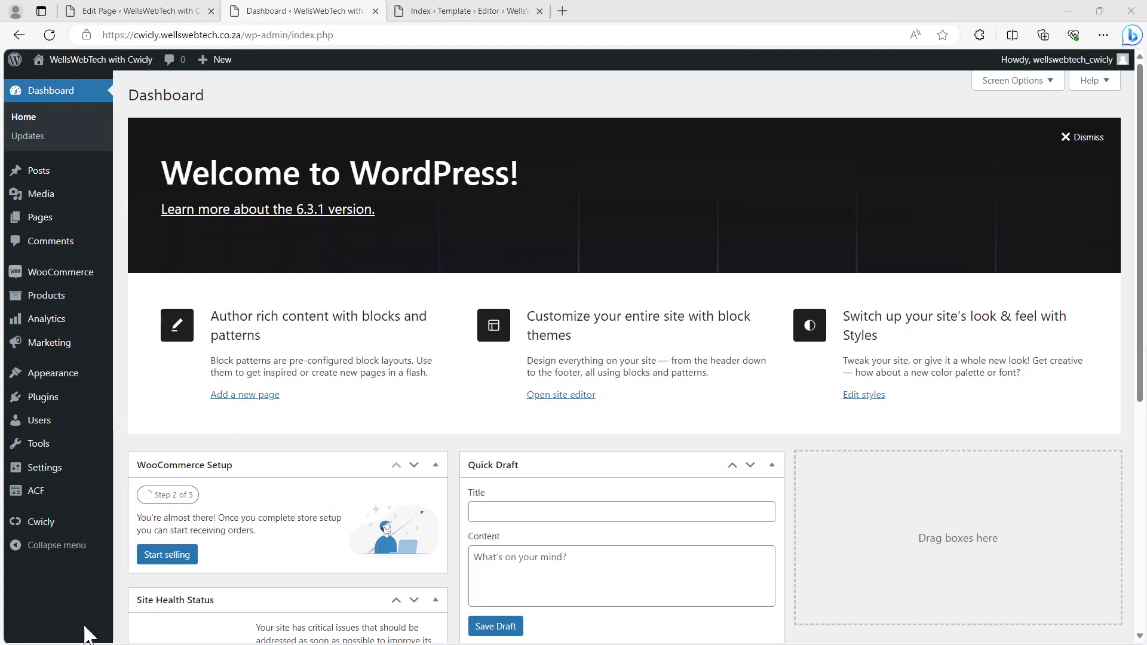
Step: Reopen the site editor from the dashboard and show the Index template
mouse_move(50, 300)
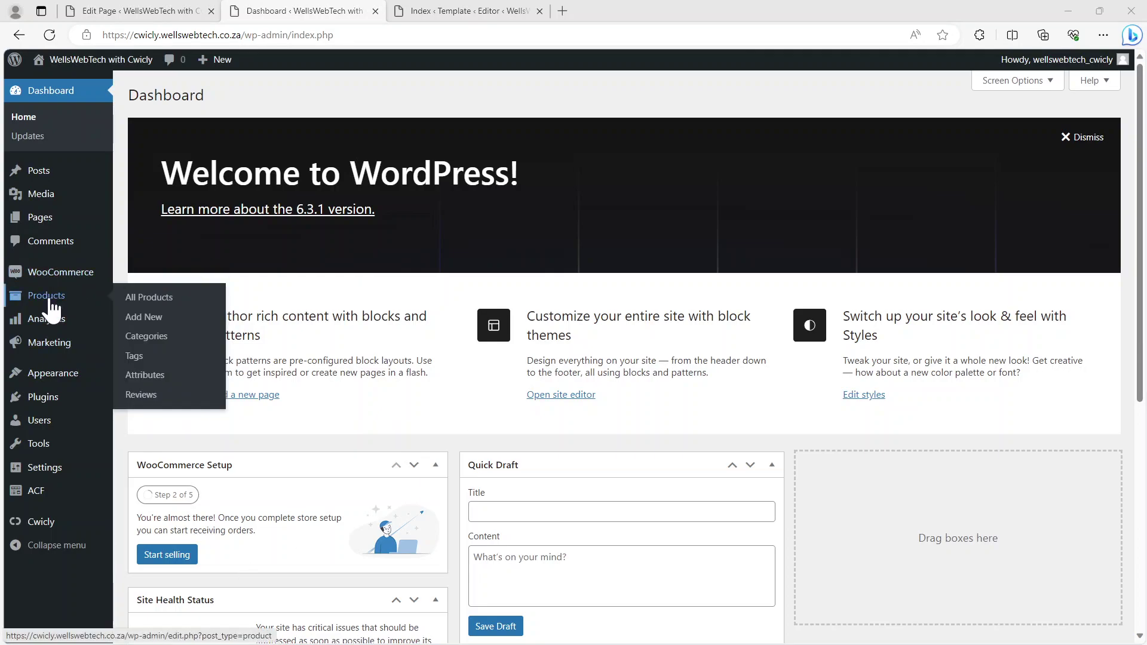
mouse_move(51, 374)
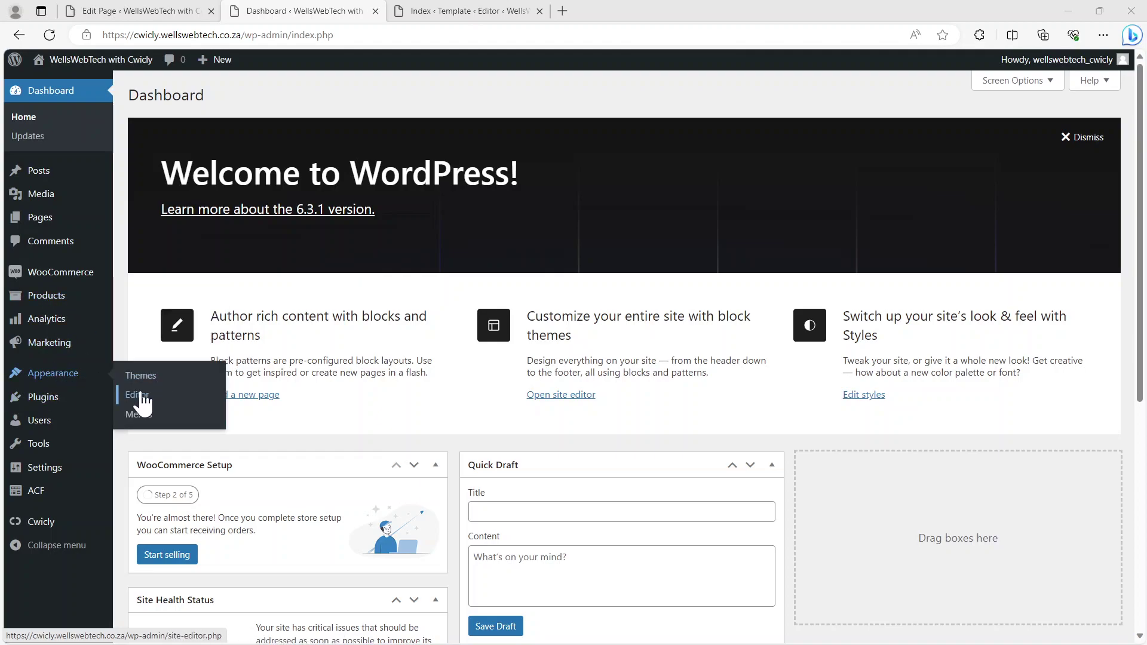
left_click(141, 394)
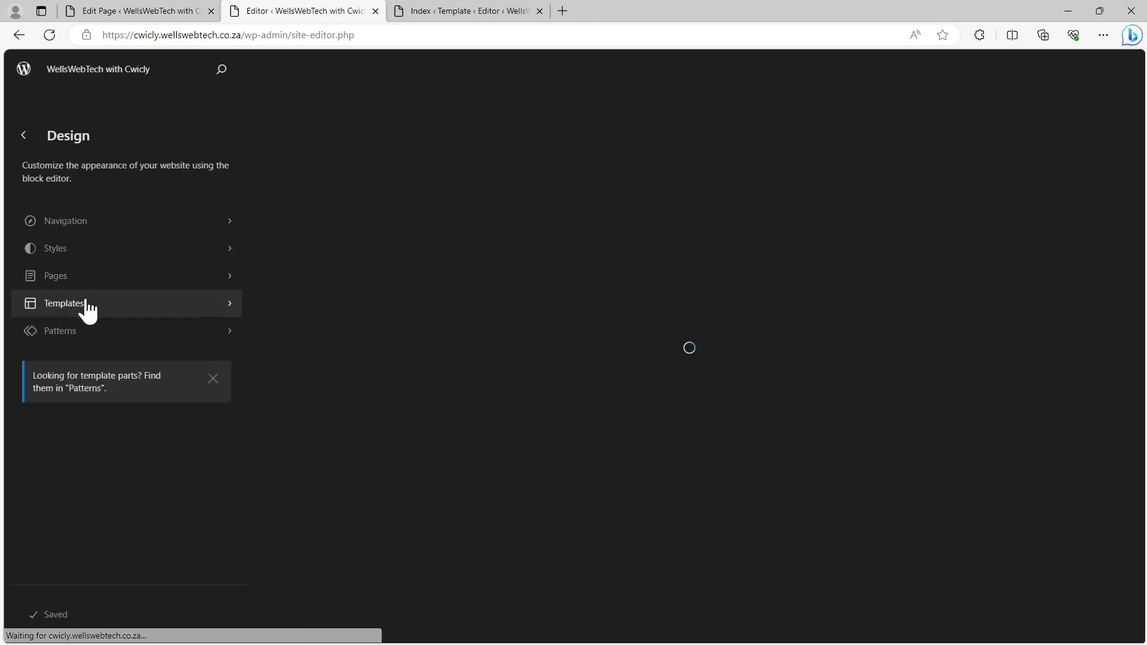
left_click(88, 310)
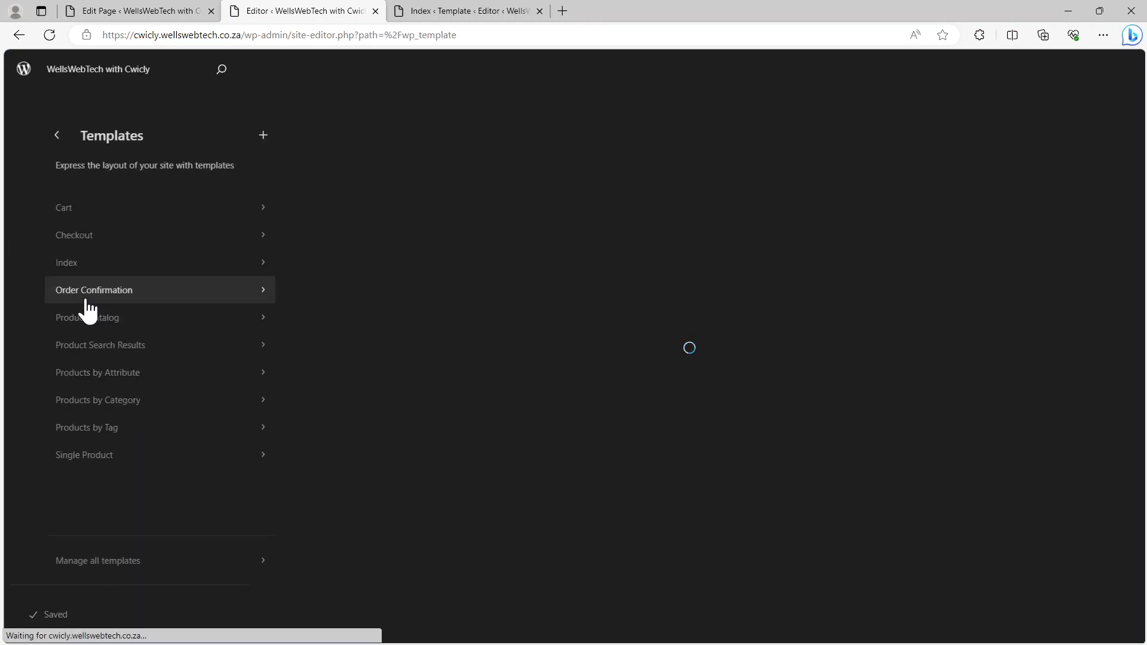
left_click(68, 274)
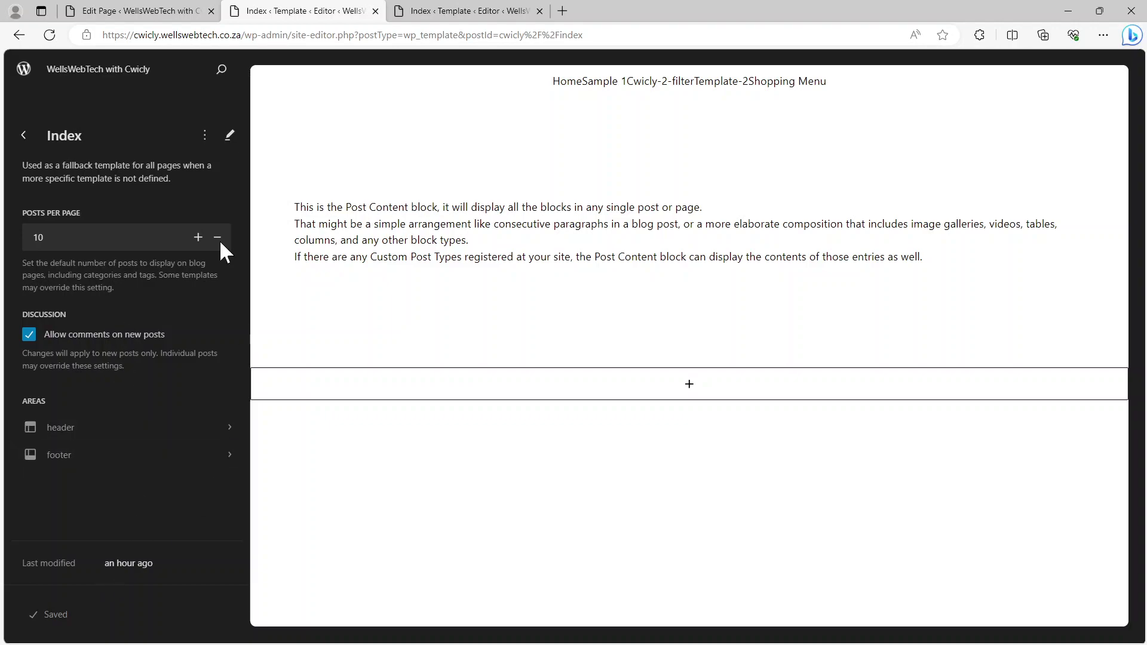
Step: Return to the templates list and switch to the other open site editor tab to check its Index template
left_click(24, 136)
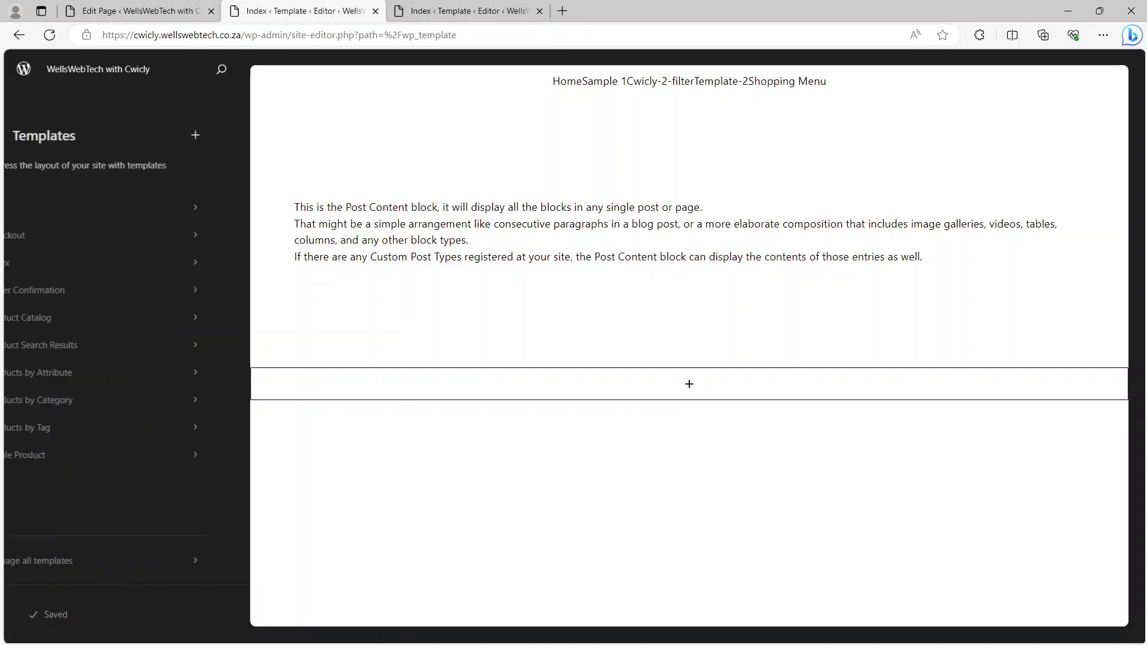
left_click(446, 13)
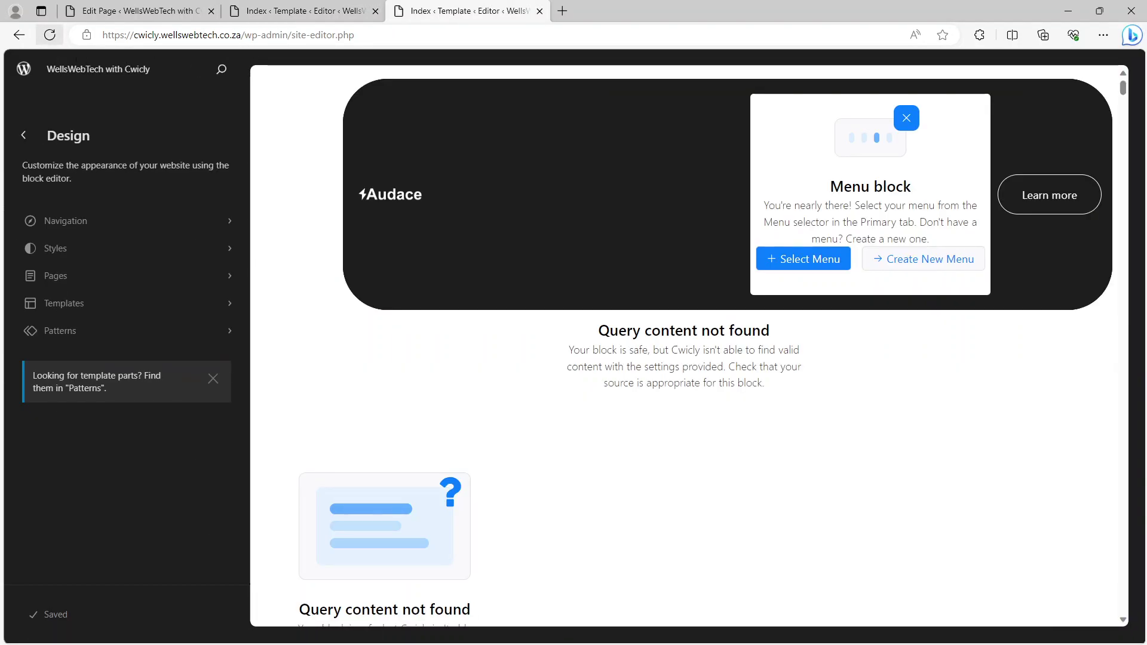
left_click(248, 35)
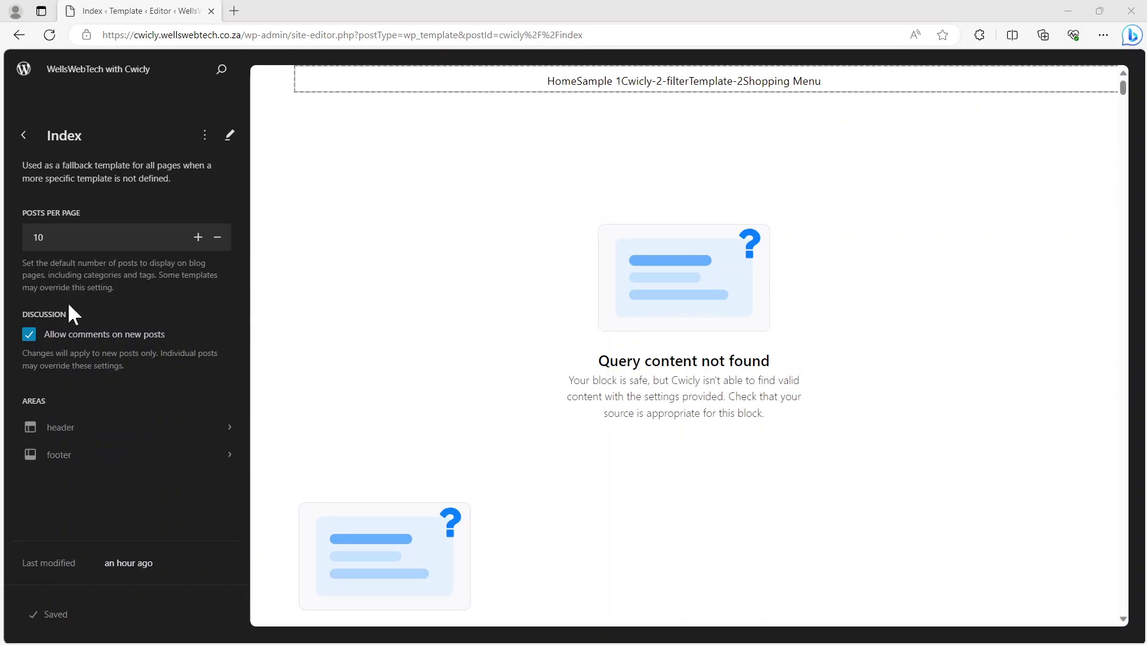
Step: Back out of the Index template and the site editor to the WordPress dashboard
left_click(23, 136)
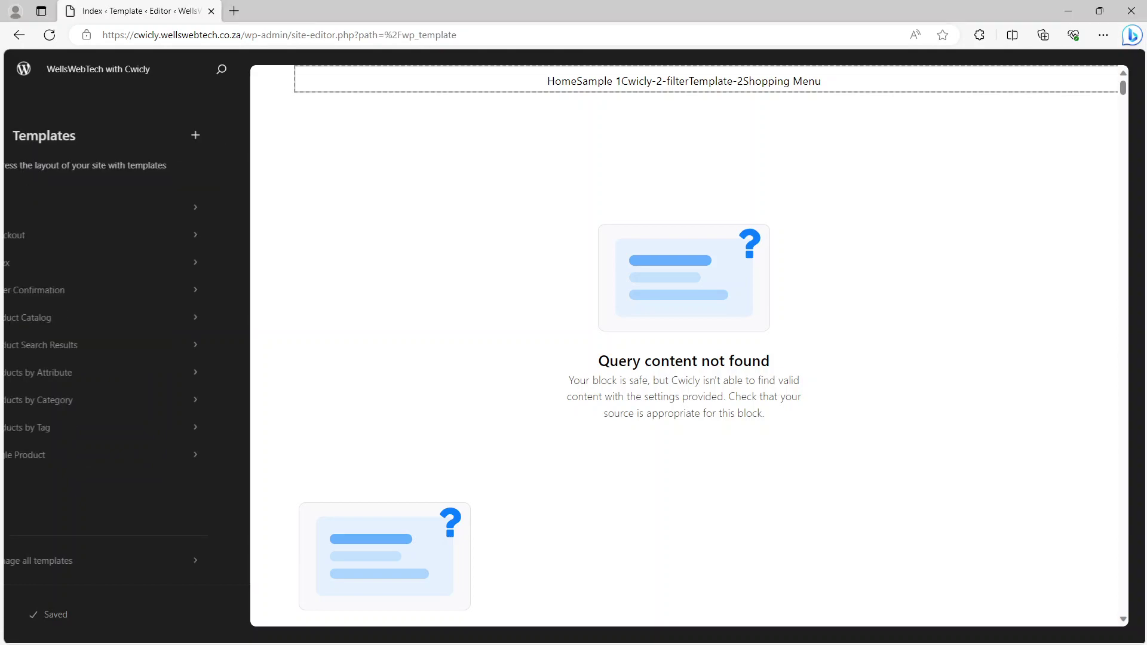
left_click(23, 138)
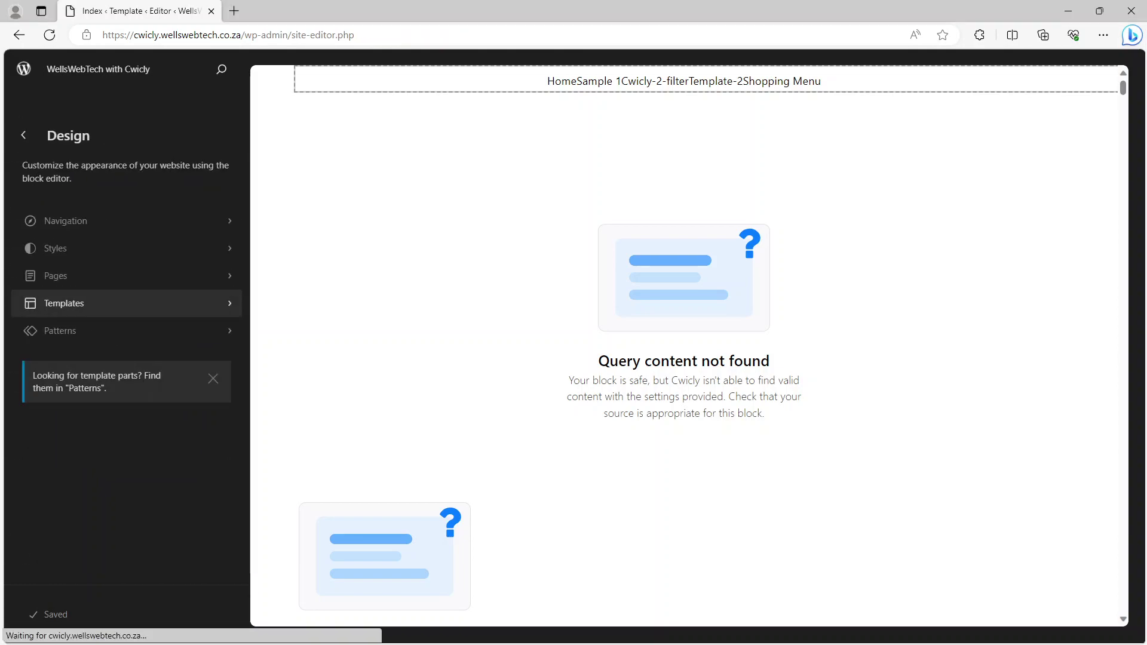
left_click(23, 139)
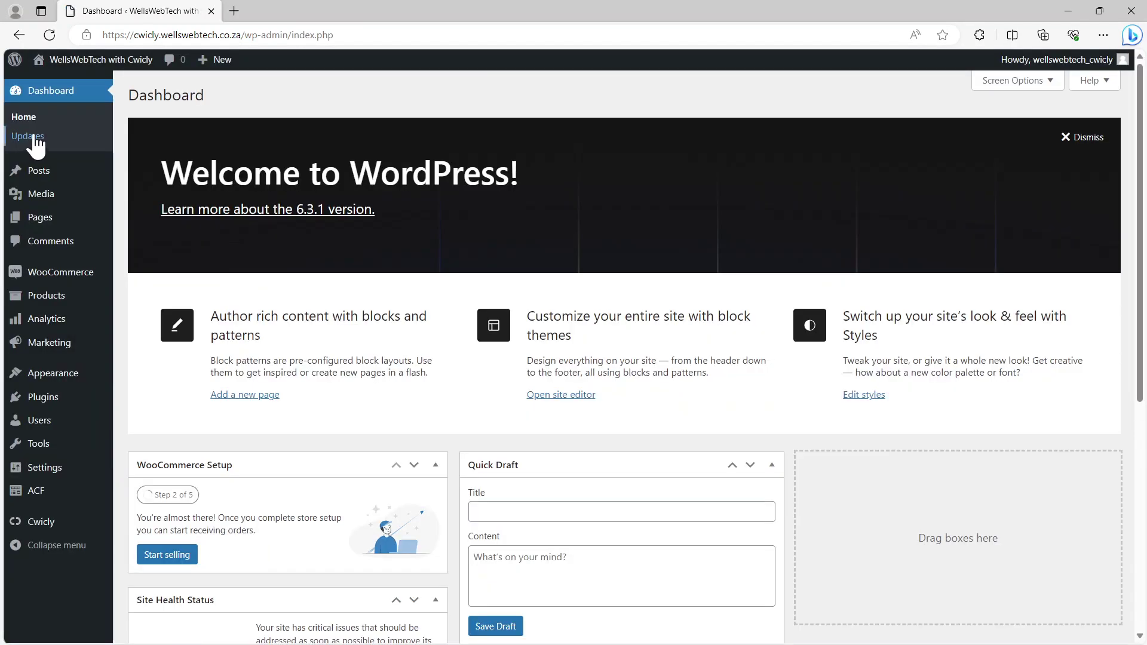
Step: View the Front Page from the pages list and examine the submenus of its header menu, including Shopping Menu
mouse_move(37, 227)
left_click(134, 219)
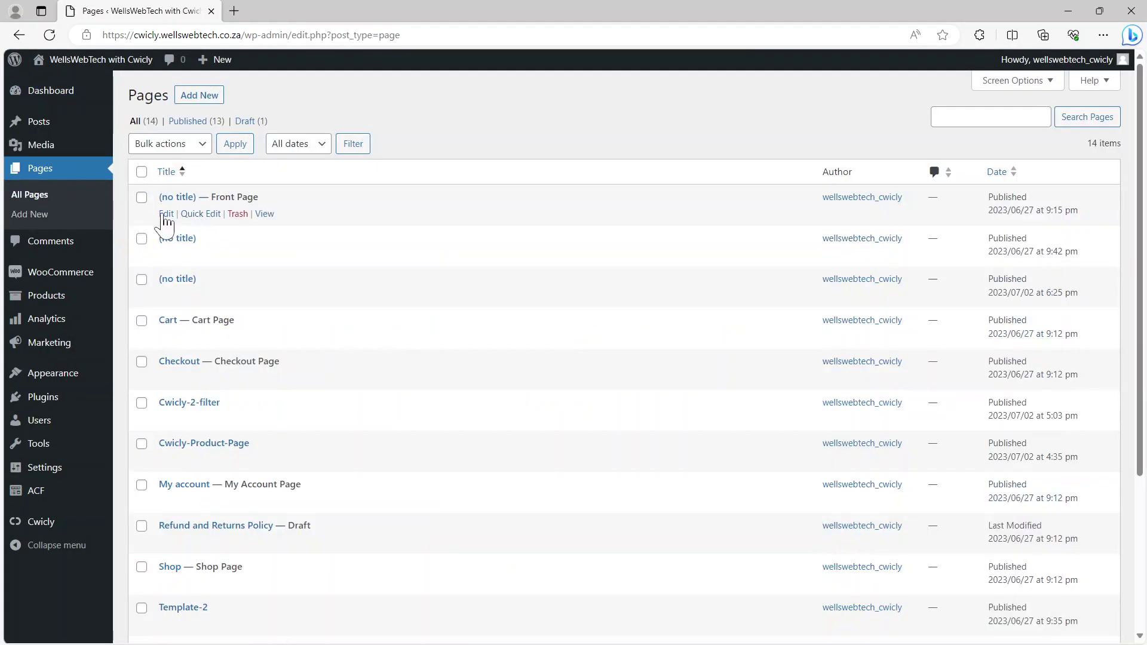
left_click(264, 215)
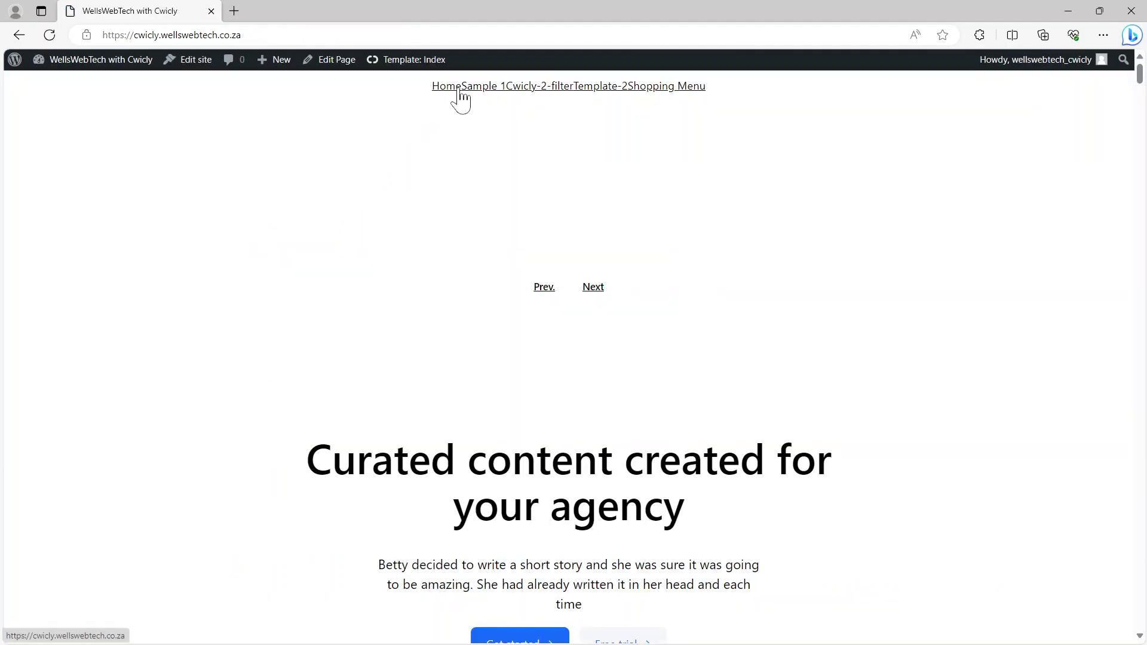
mouse_move(619, 98)
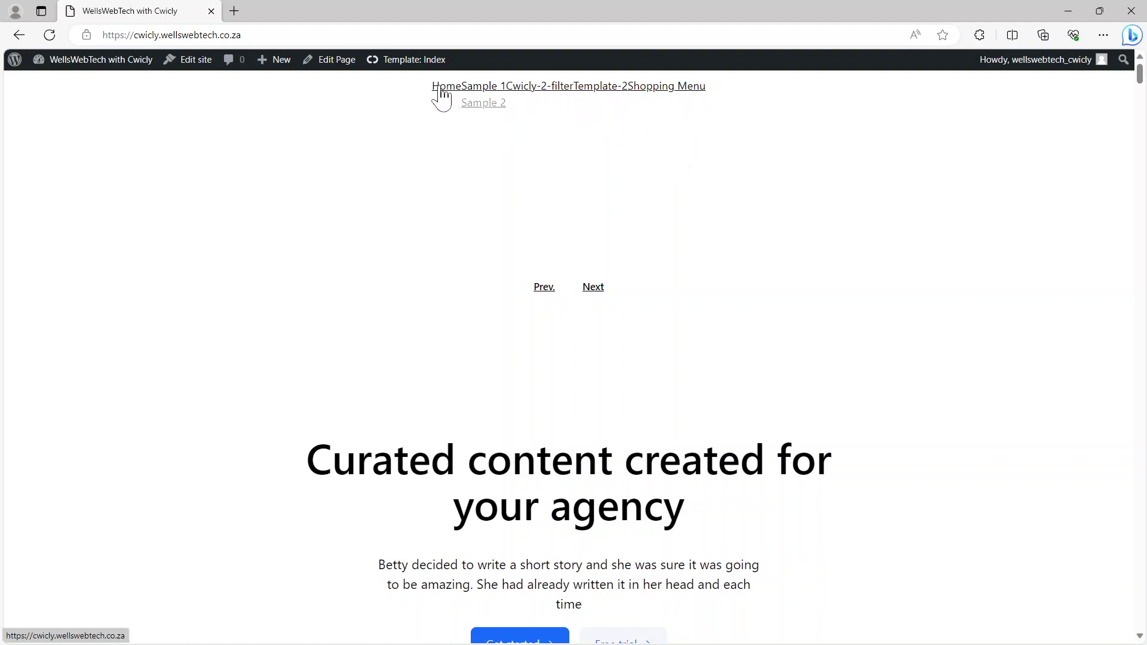
mouse_move(673, 95)
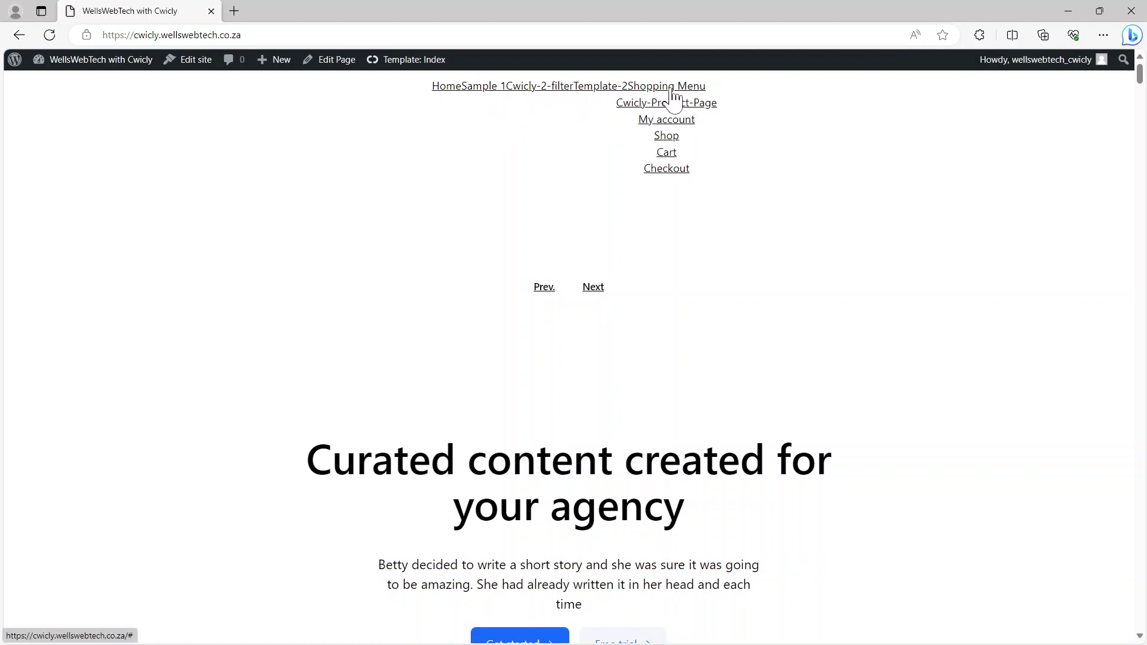